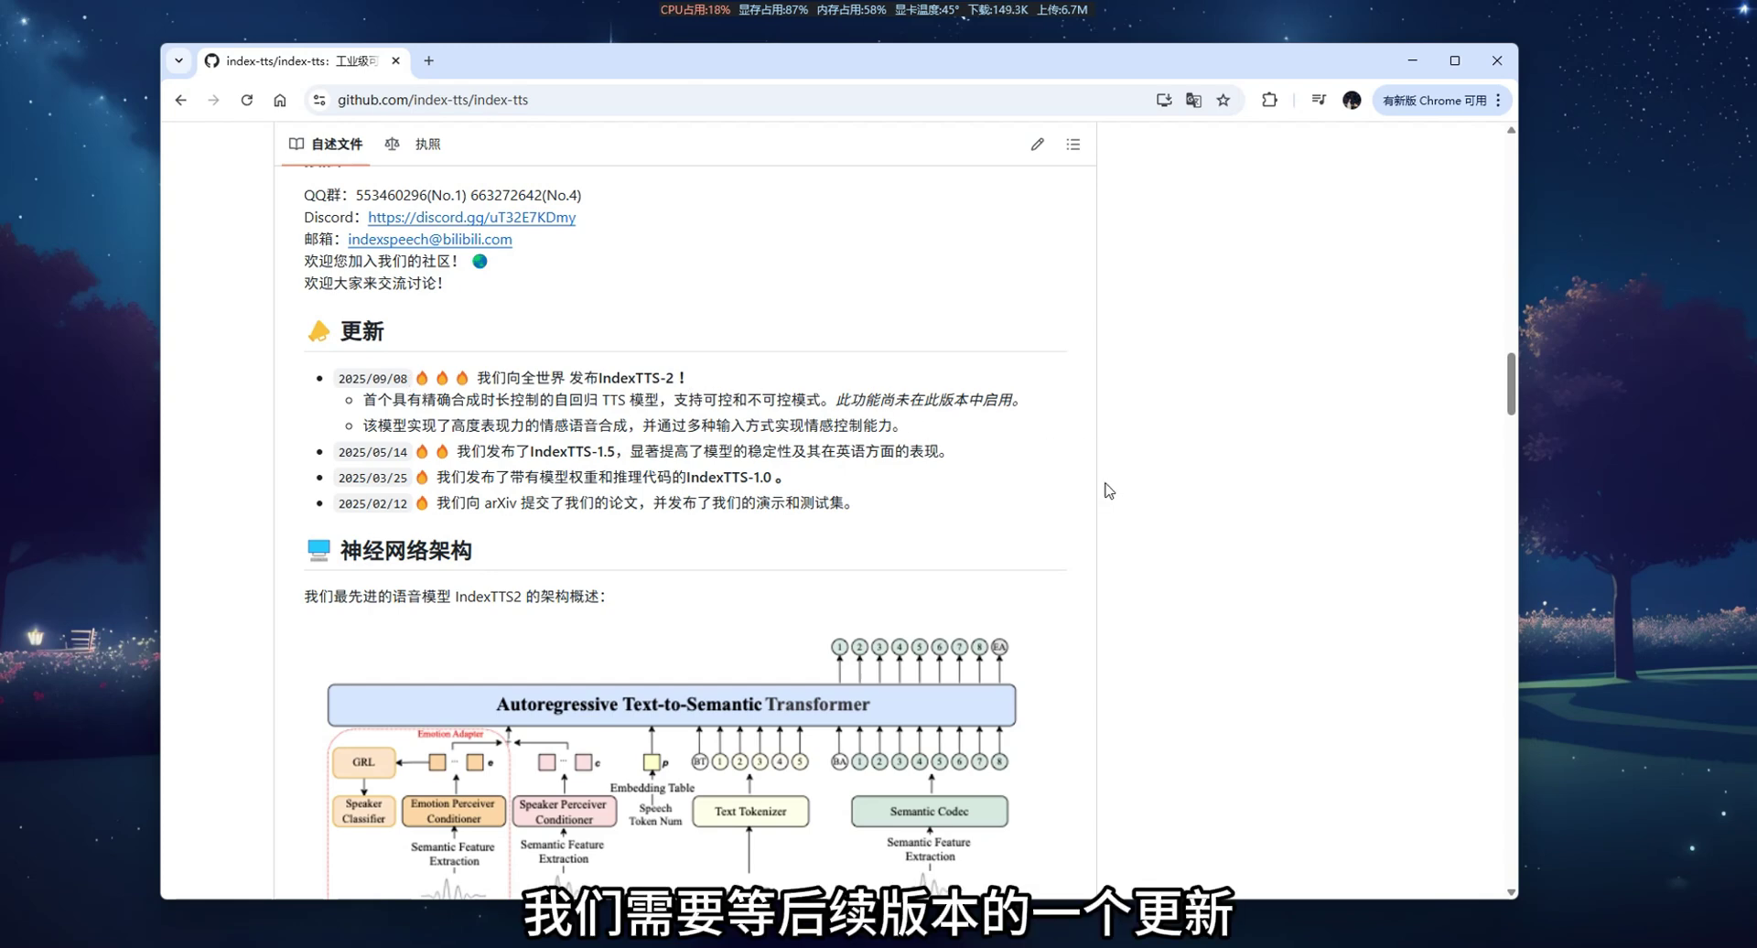
Review the IndexTTS2 architecture overview and the IndexTTS-2 row of the model download table in the README.
scroll(1127, 519, "down", 15)
scroll(1441, 403, "up", 14)
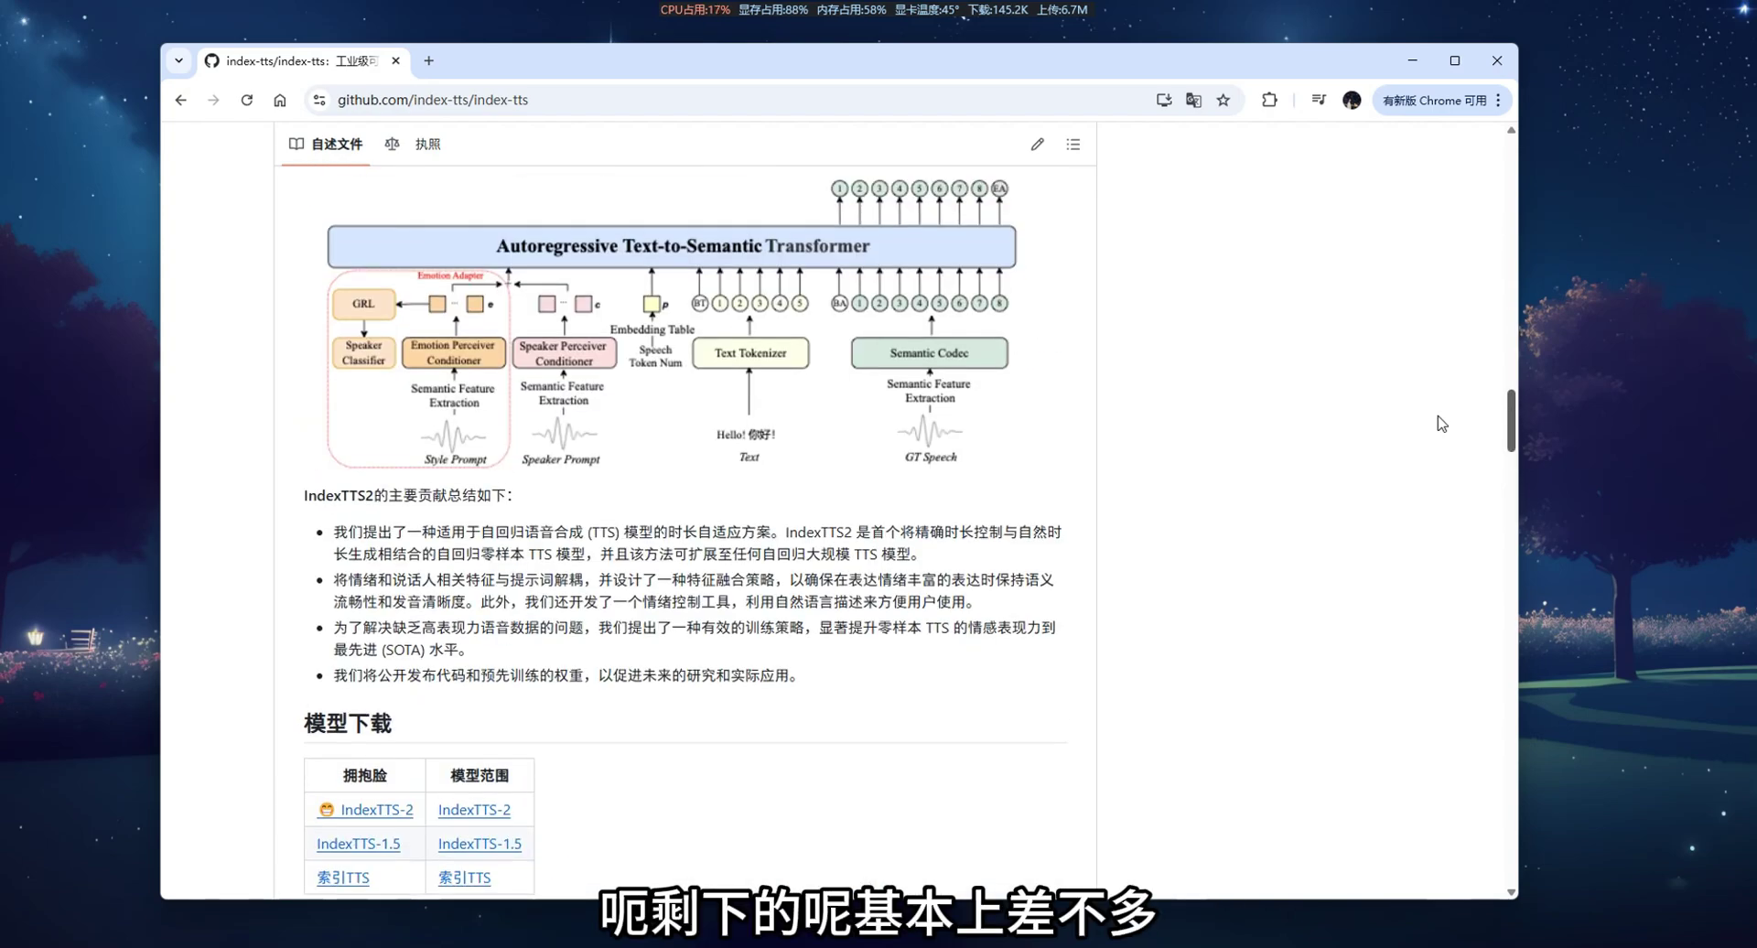
scroll(611, 400, "down", 8)
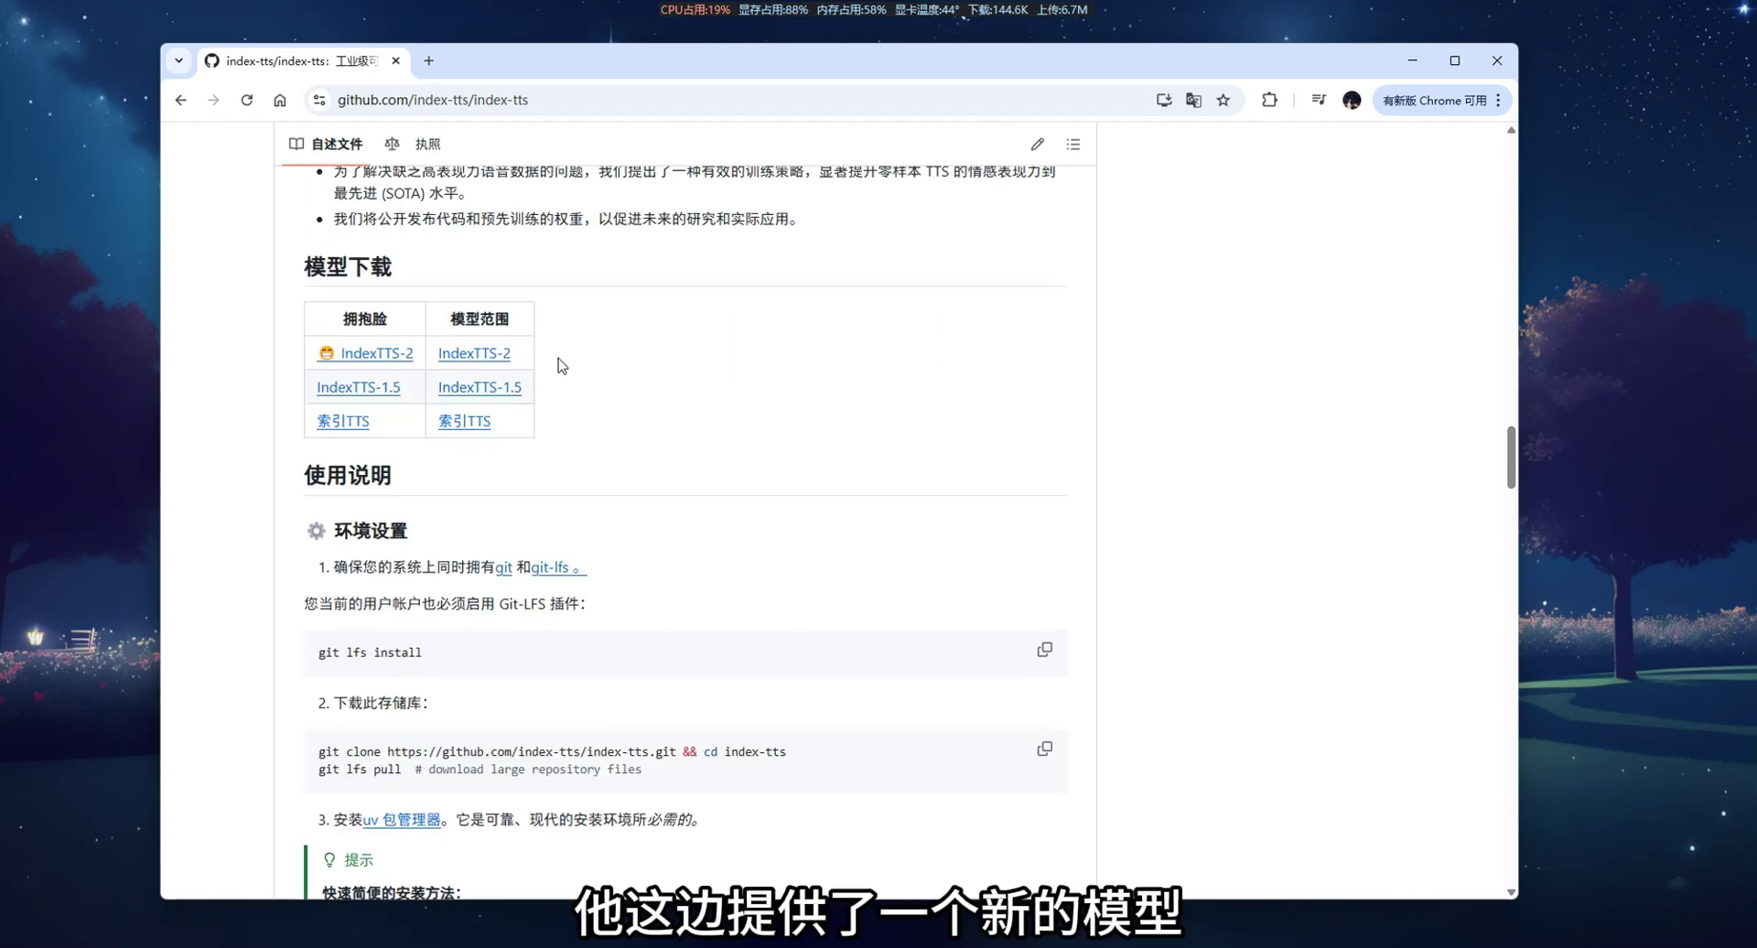
left_click_drag(560, 364, 645, 366)
left_click(653, 379)
left_click(645, 366)
left_click_drag(245, 369, 732, 359)
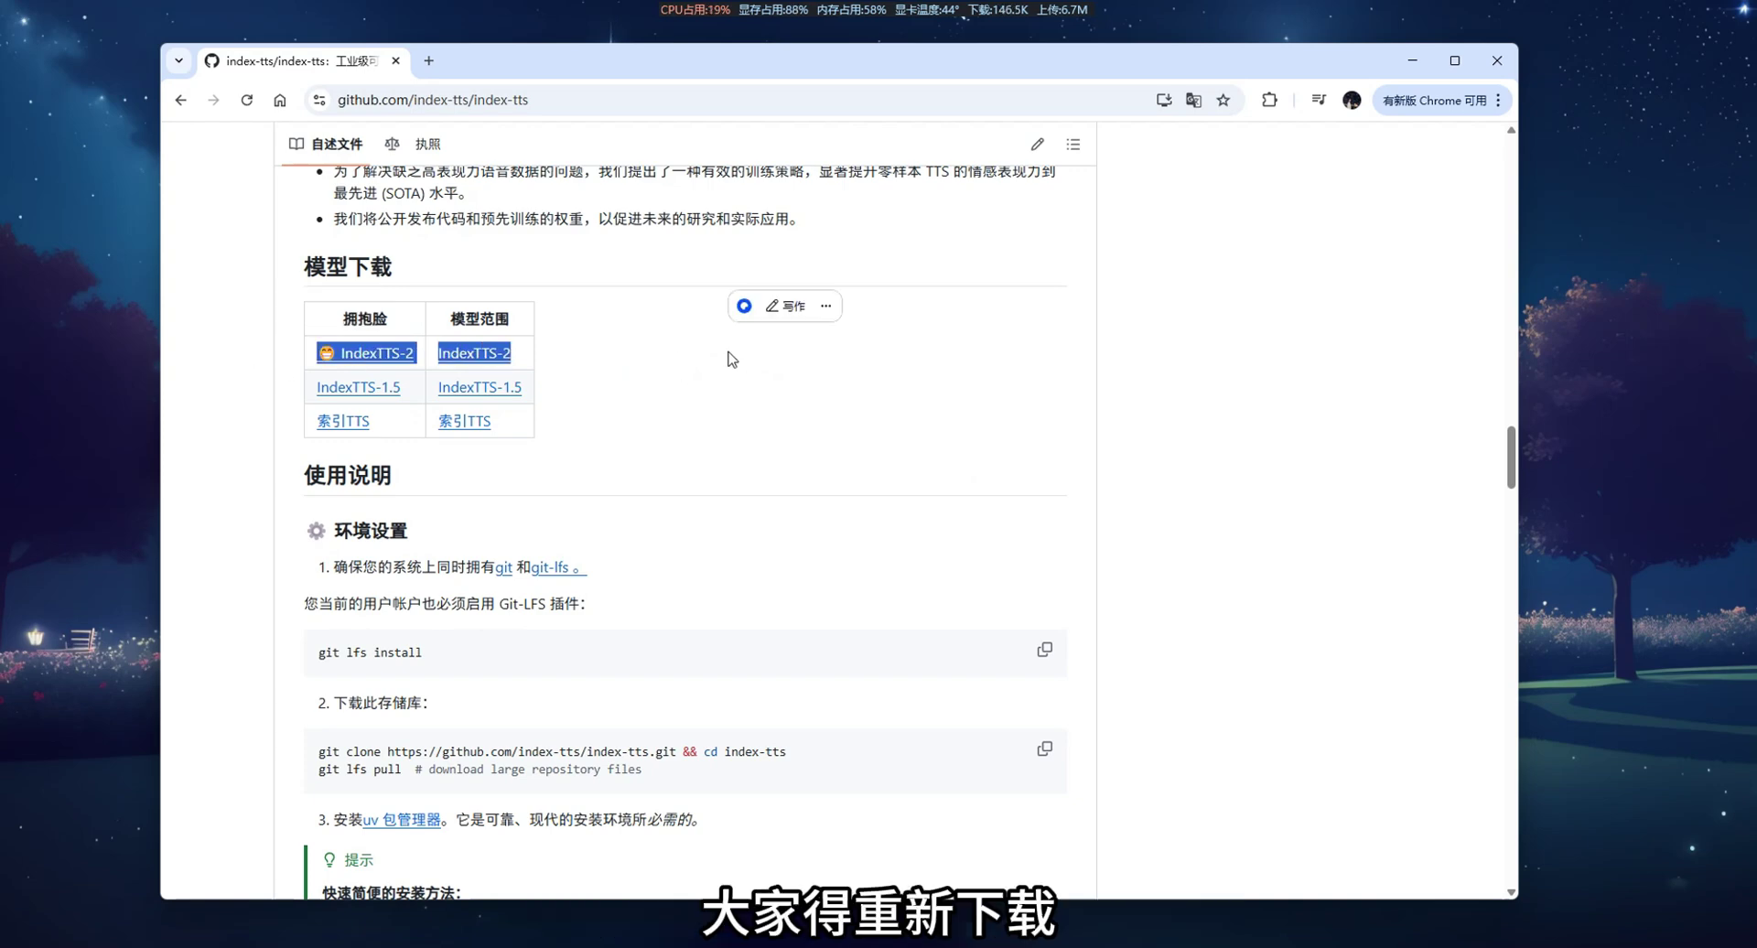
left_click(732, 359)
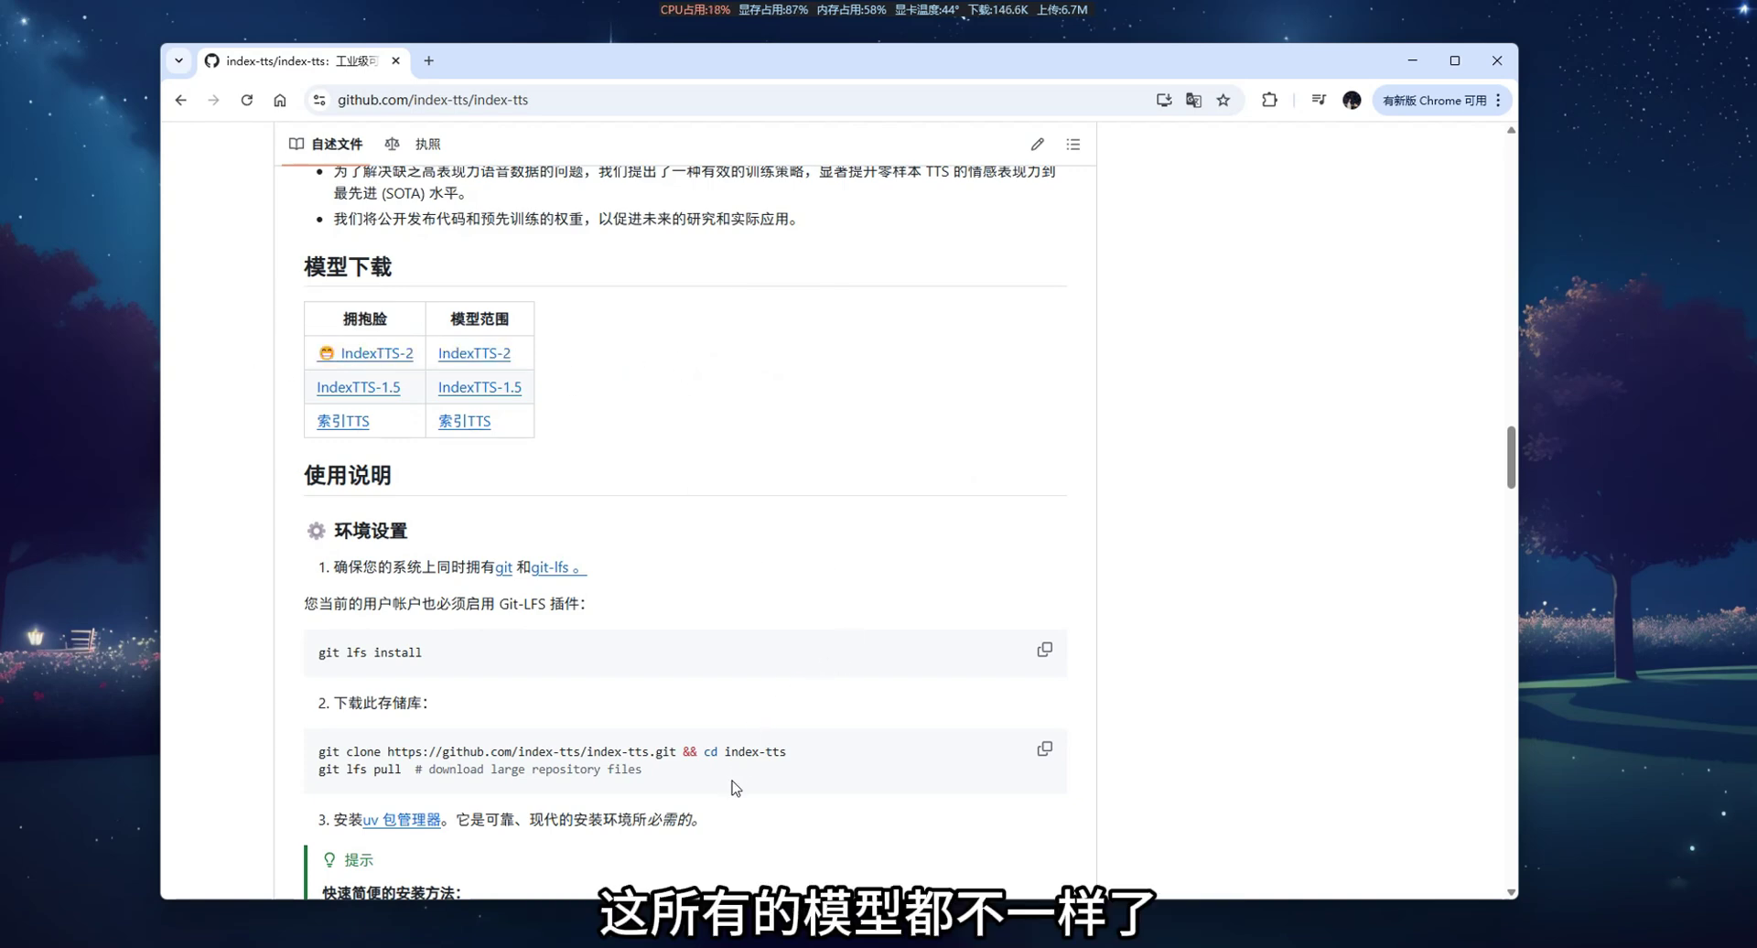
Switch to File Explorer, go up to the tool folder and select the index-tts-2.0.7z archive.
mouse_move(714, 938)
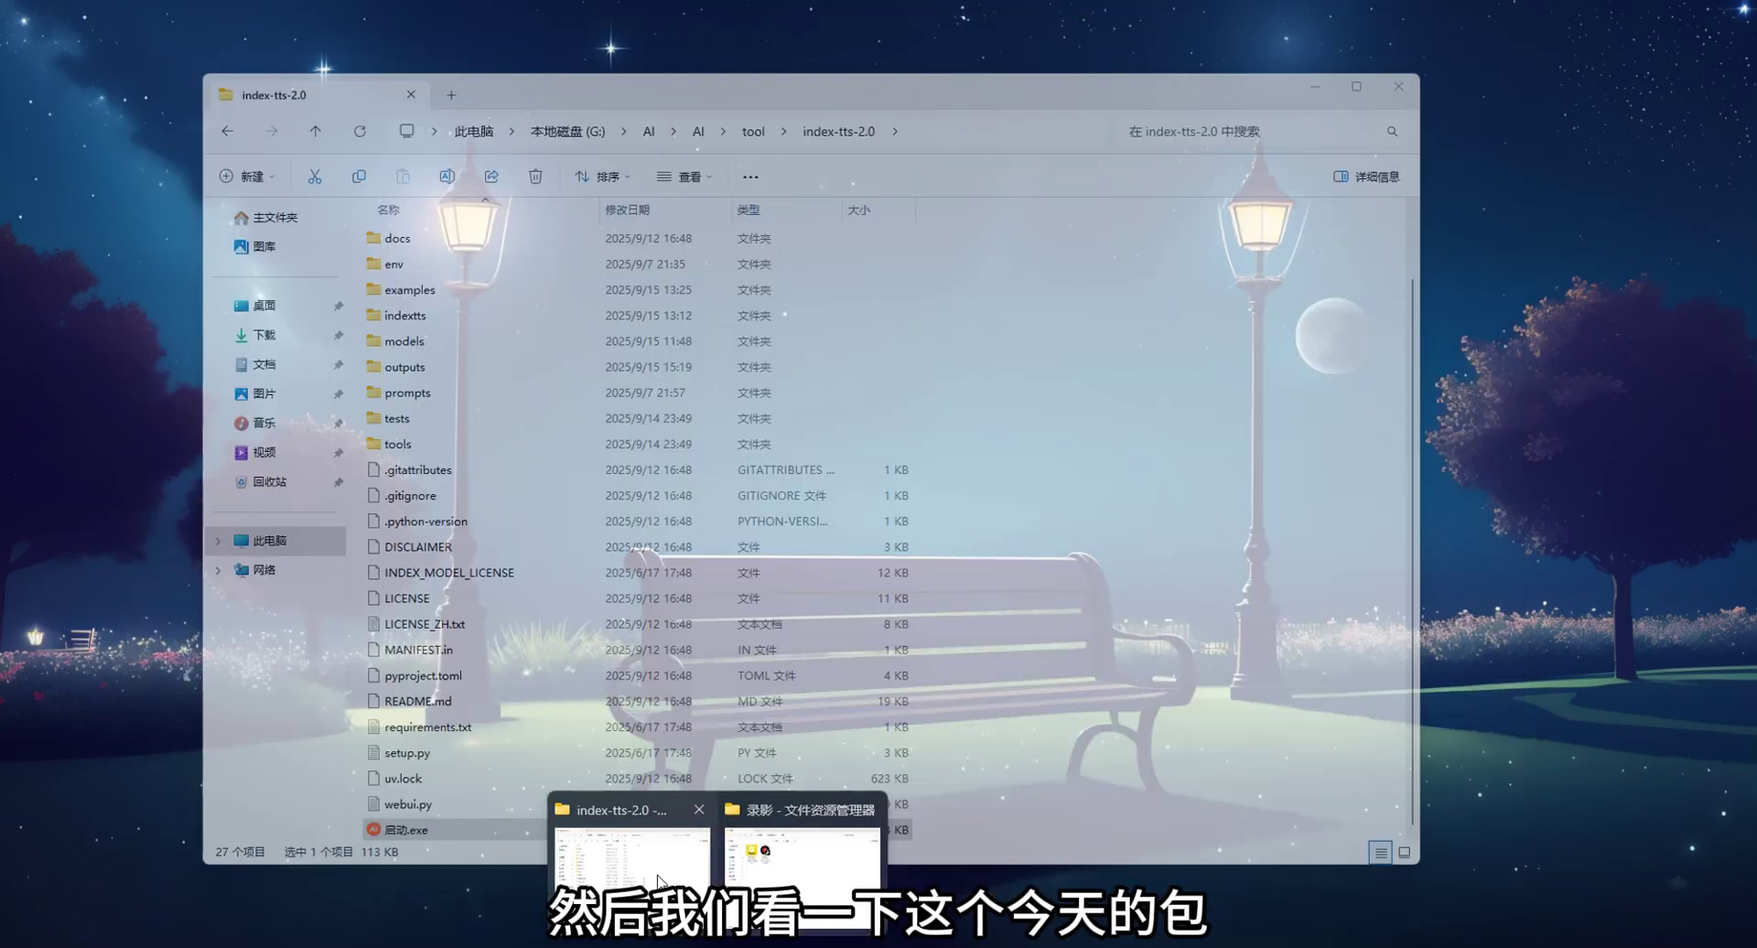
left_click(657, 880)
left_click(753, 131)
left_click_drag(871, 106, 1045, 104)
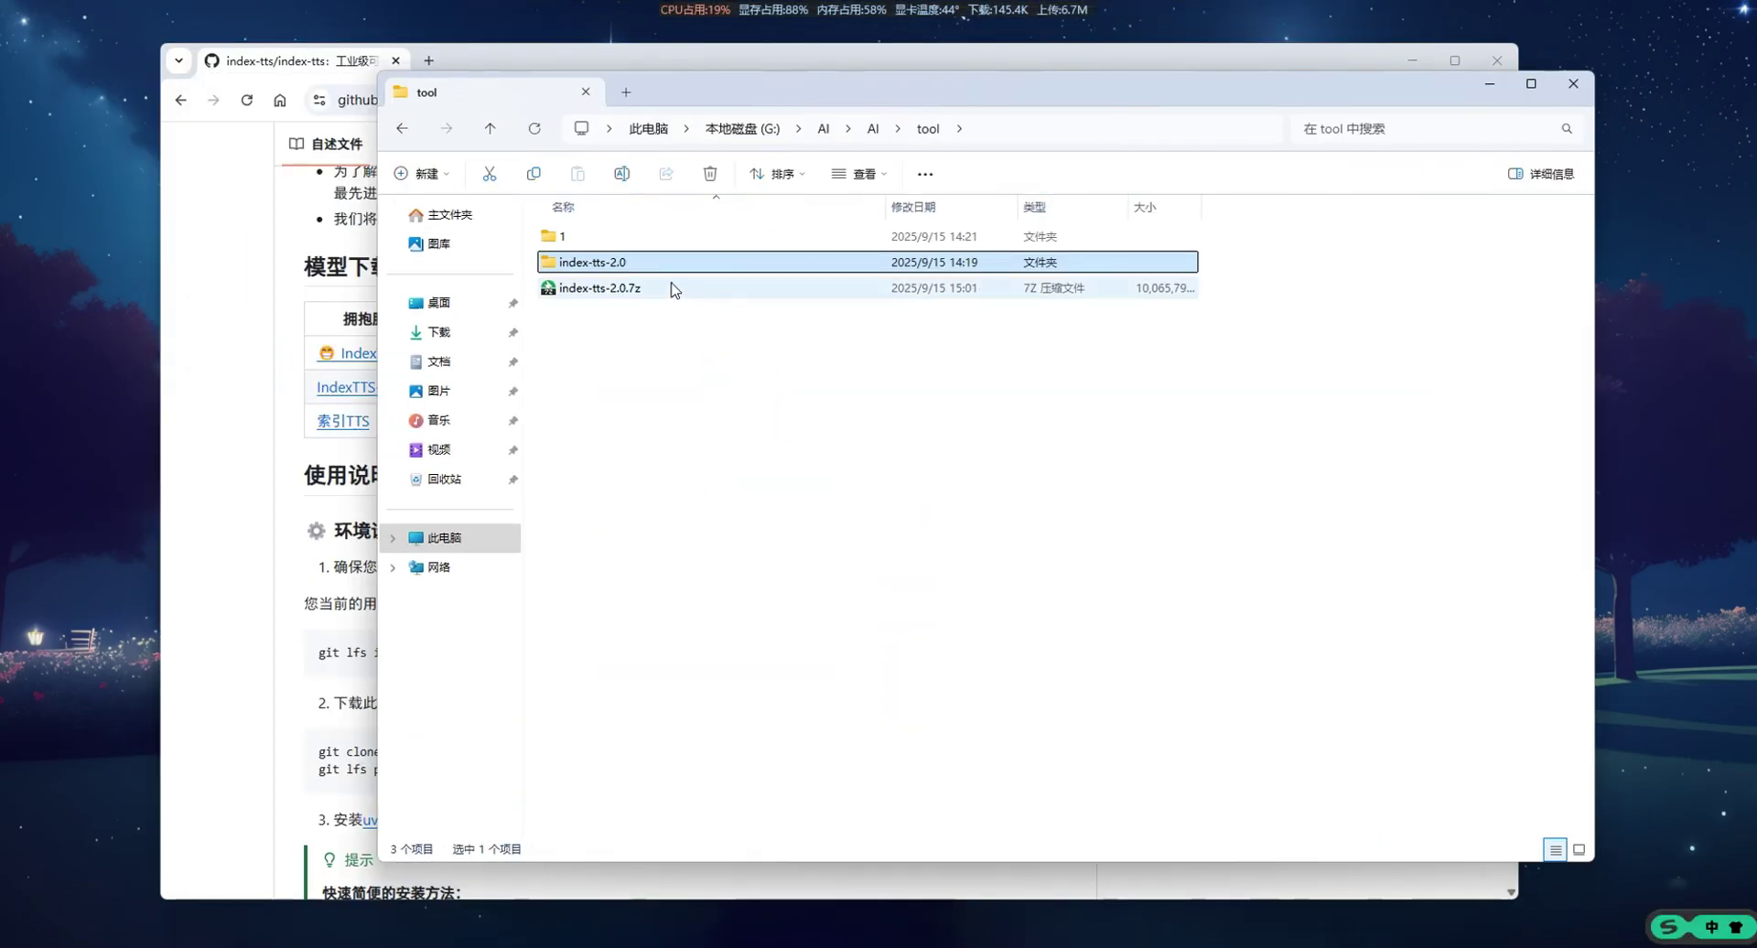
left_click(674, 289)
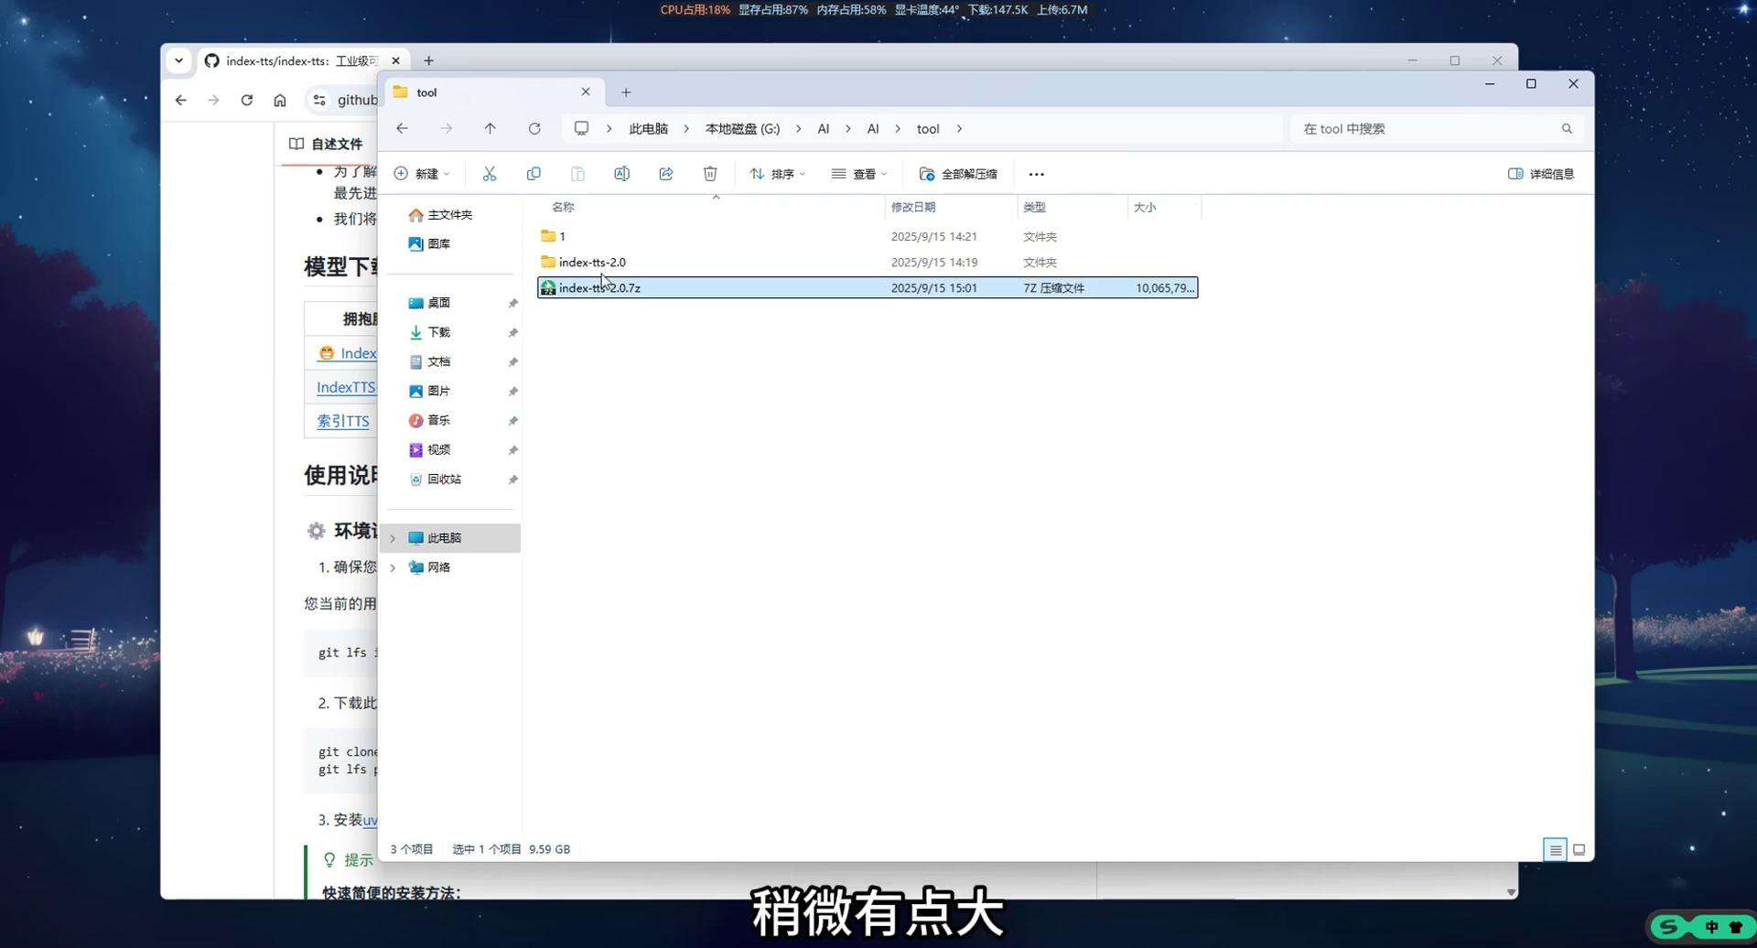
left_click_drag(711, 91, 783, 118)
Open the index-tts-2.0 folder and run 启动.exe to start the web interface.
double_click(696, 289)
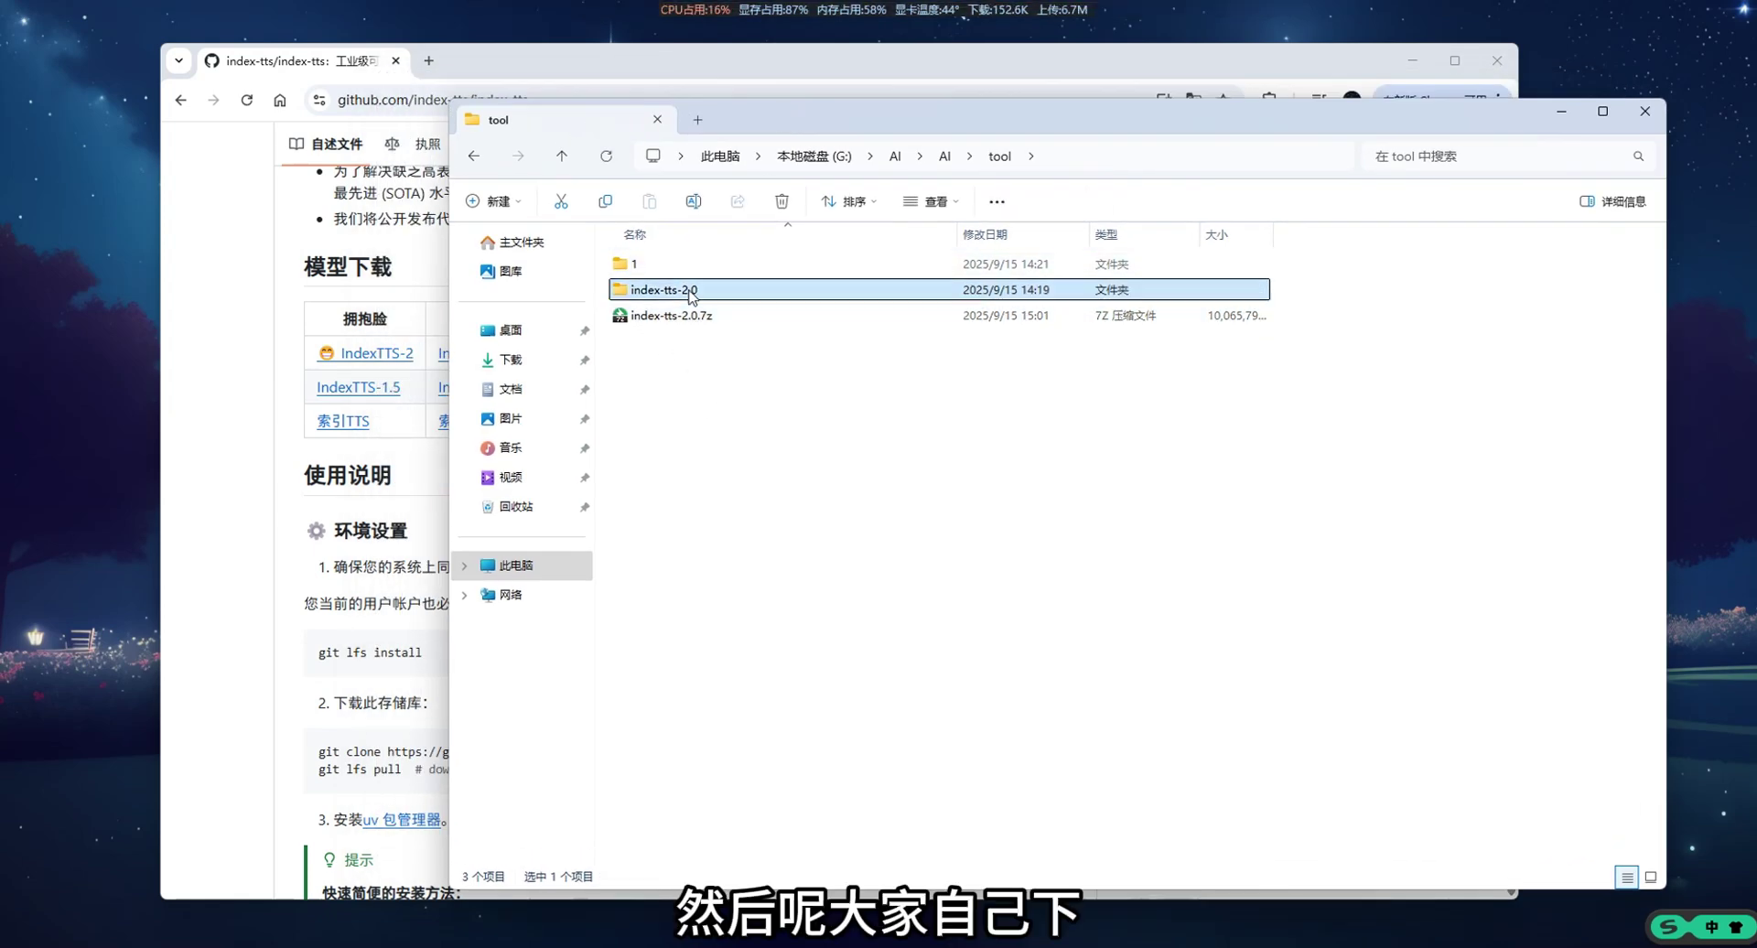
scroll(1210, 610, "down", 1)
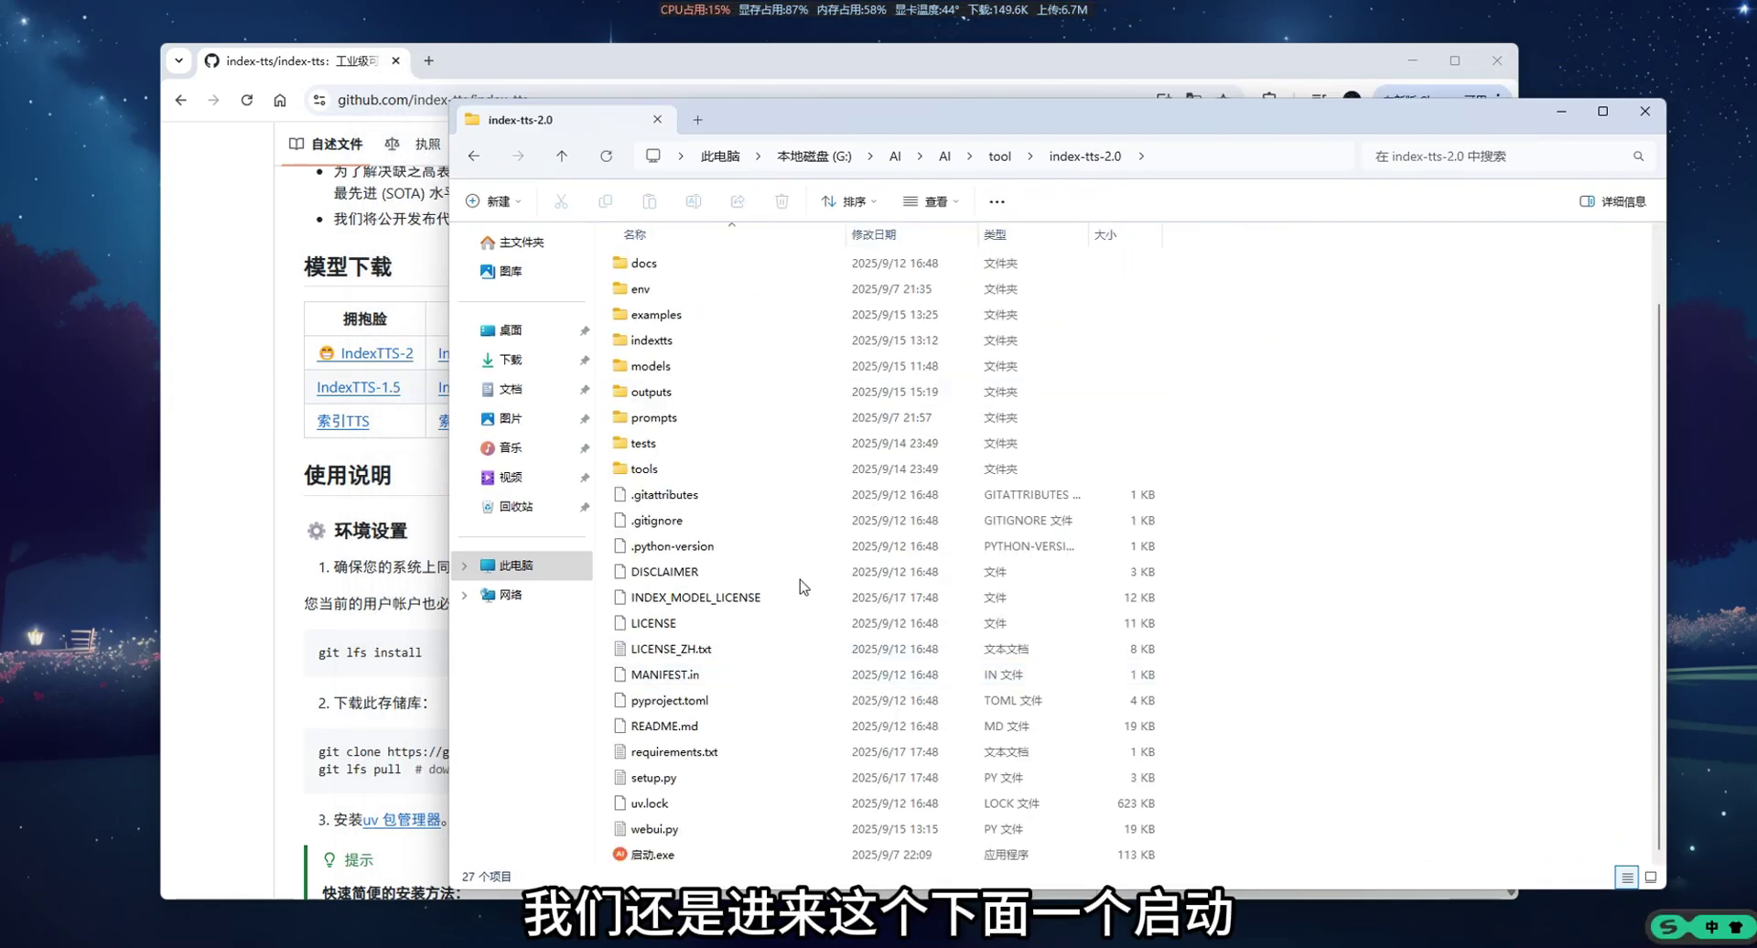
double_click(651, 855)
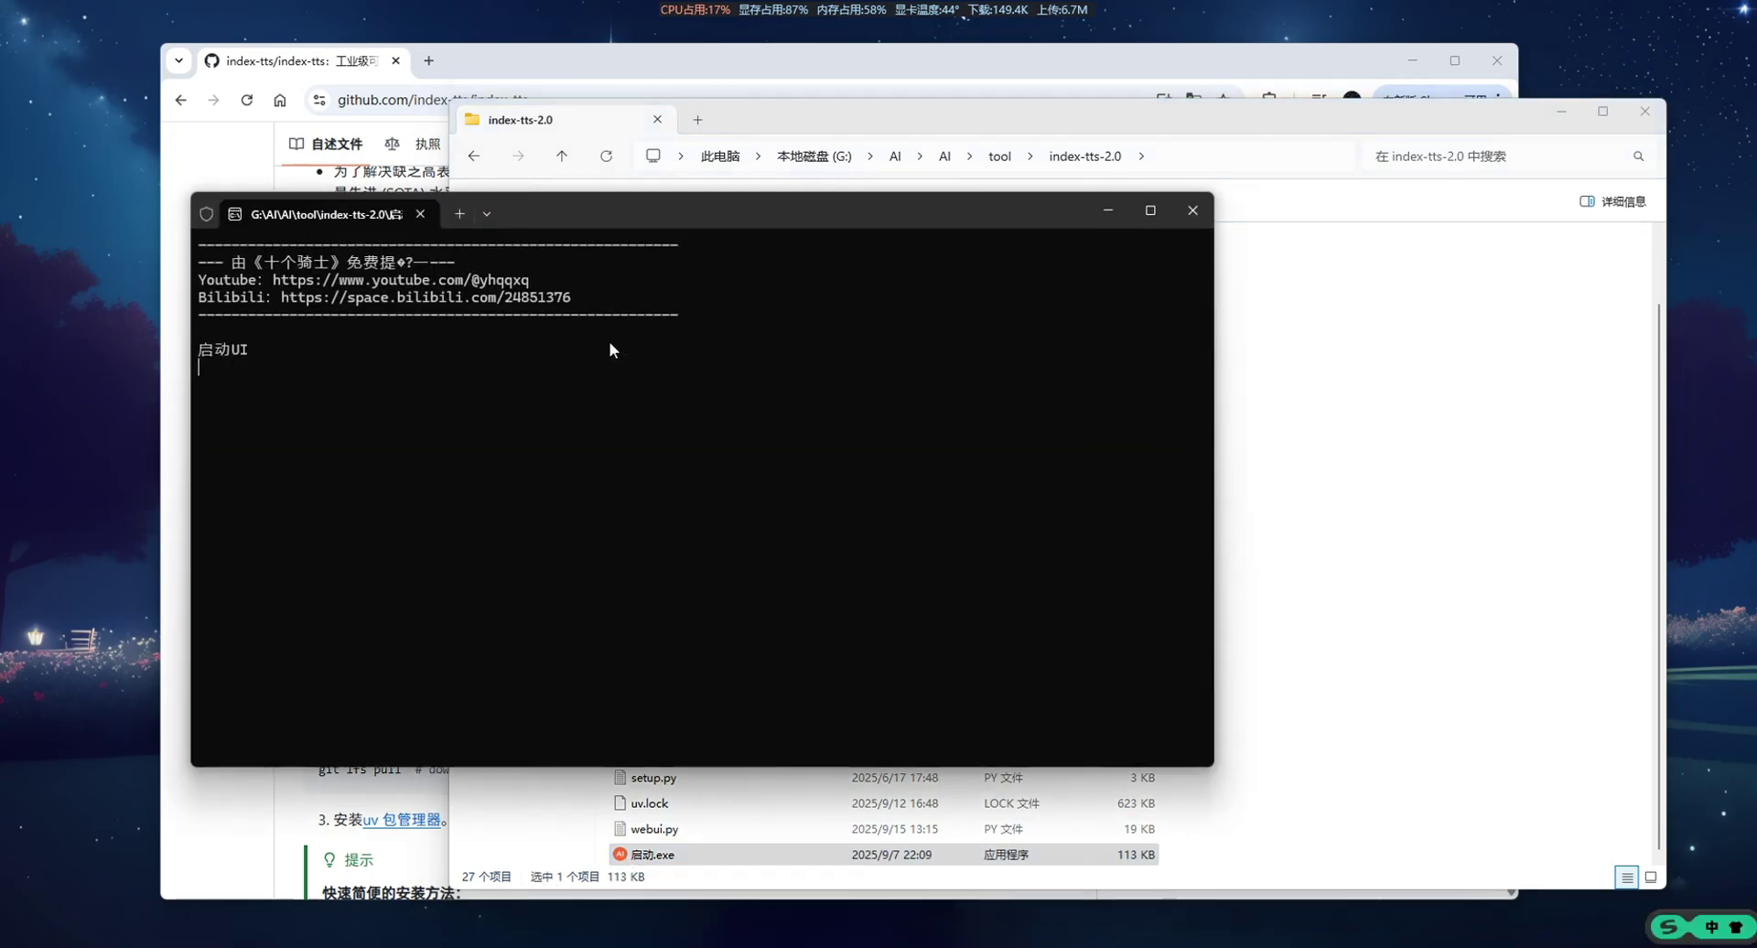
left_click_drag(609, 212, 419, 391)
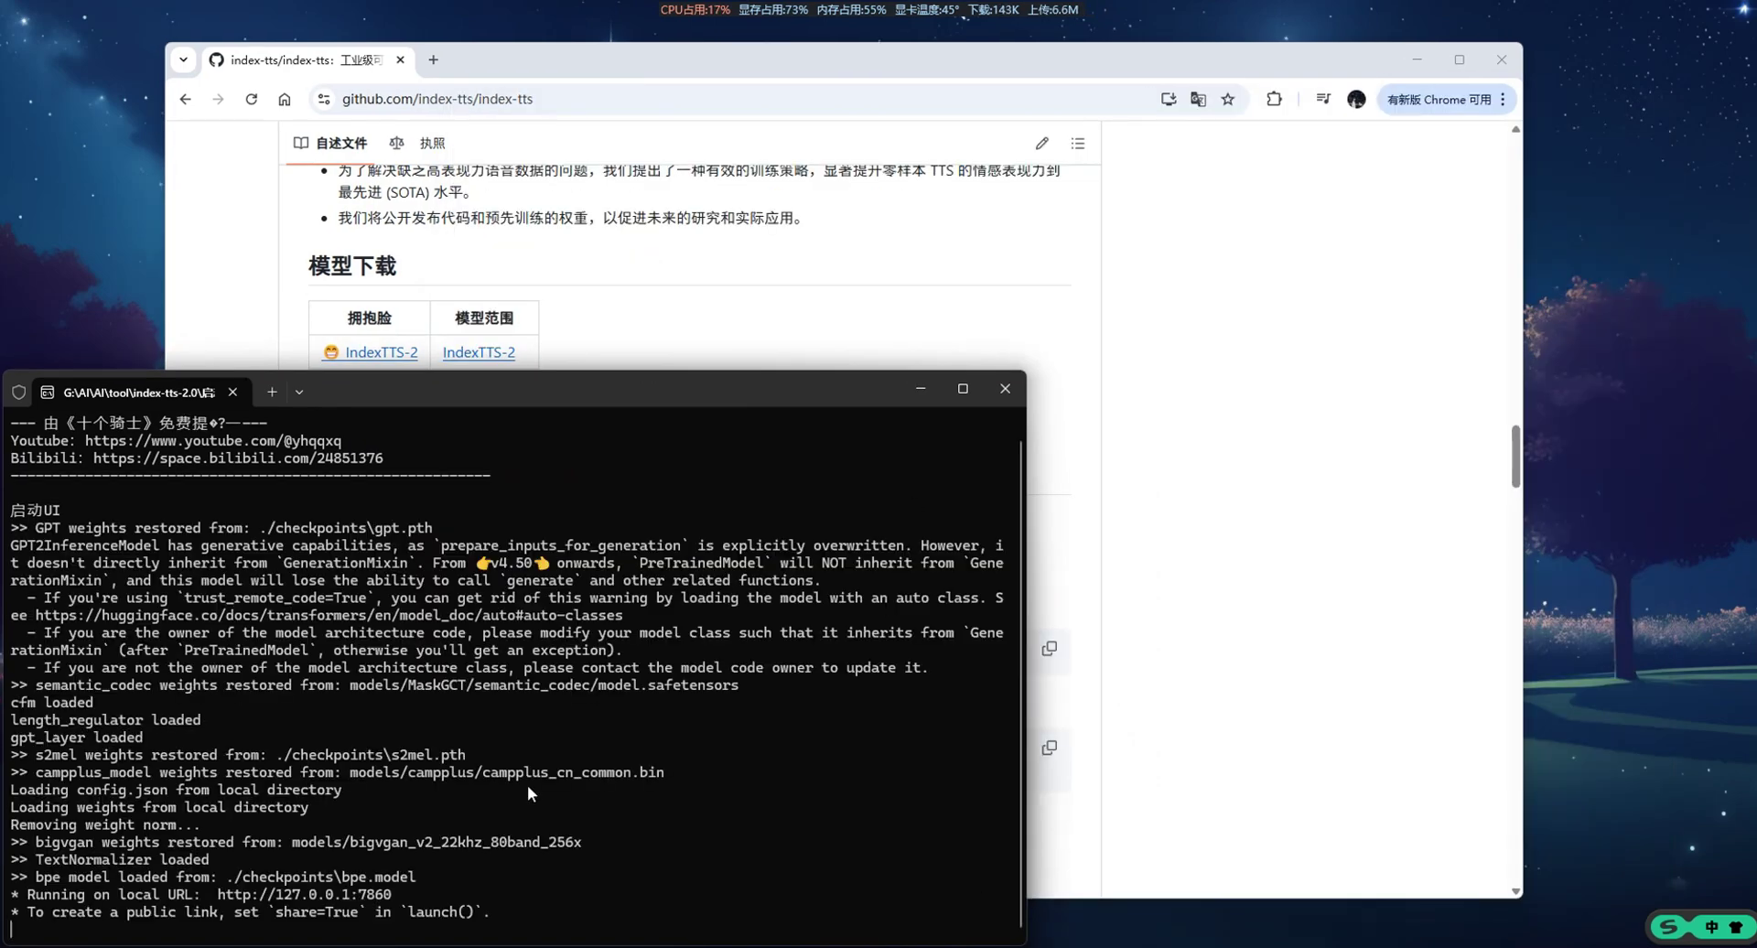
left_click(284, 895, "ctrl")
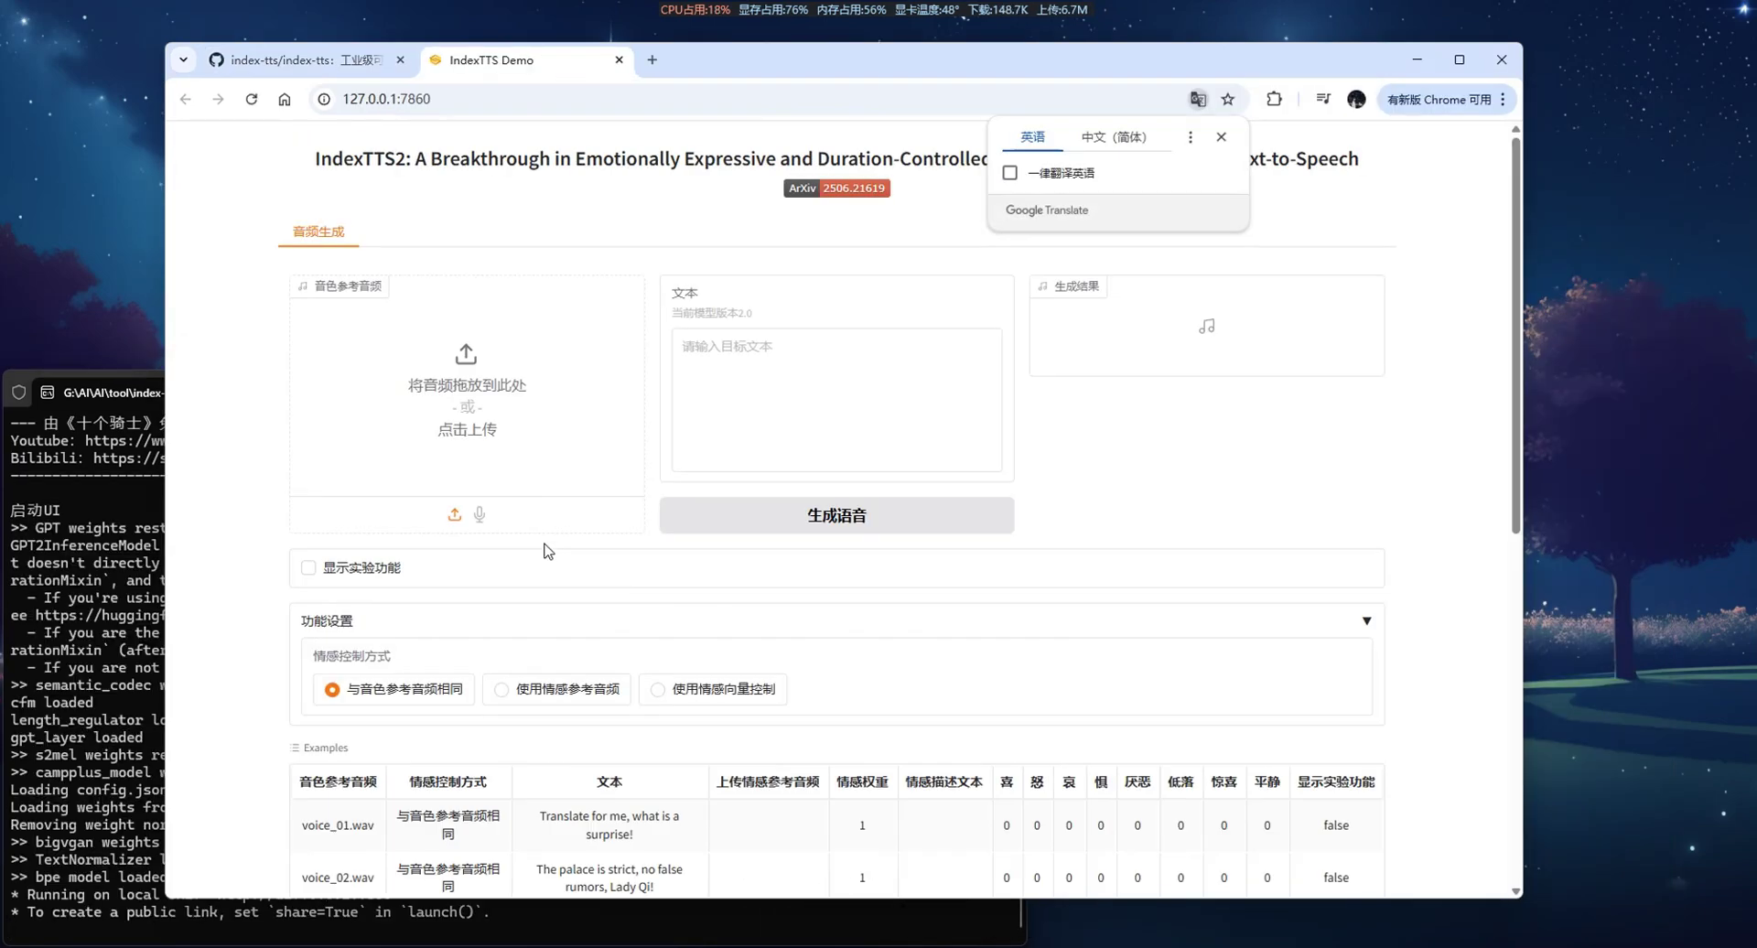
double_click(772, 74)
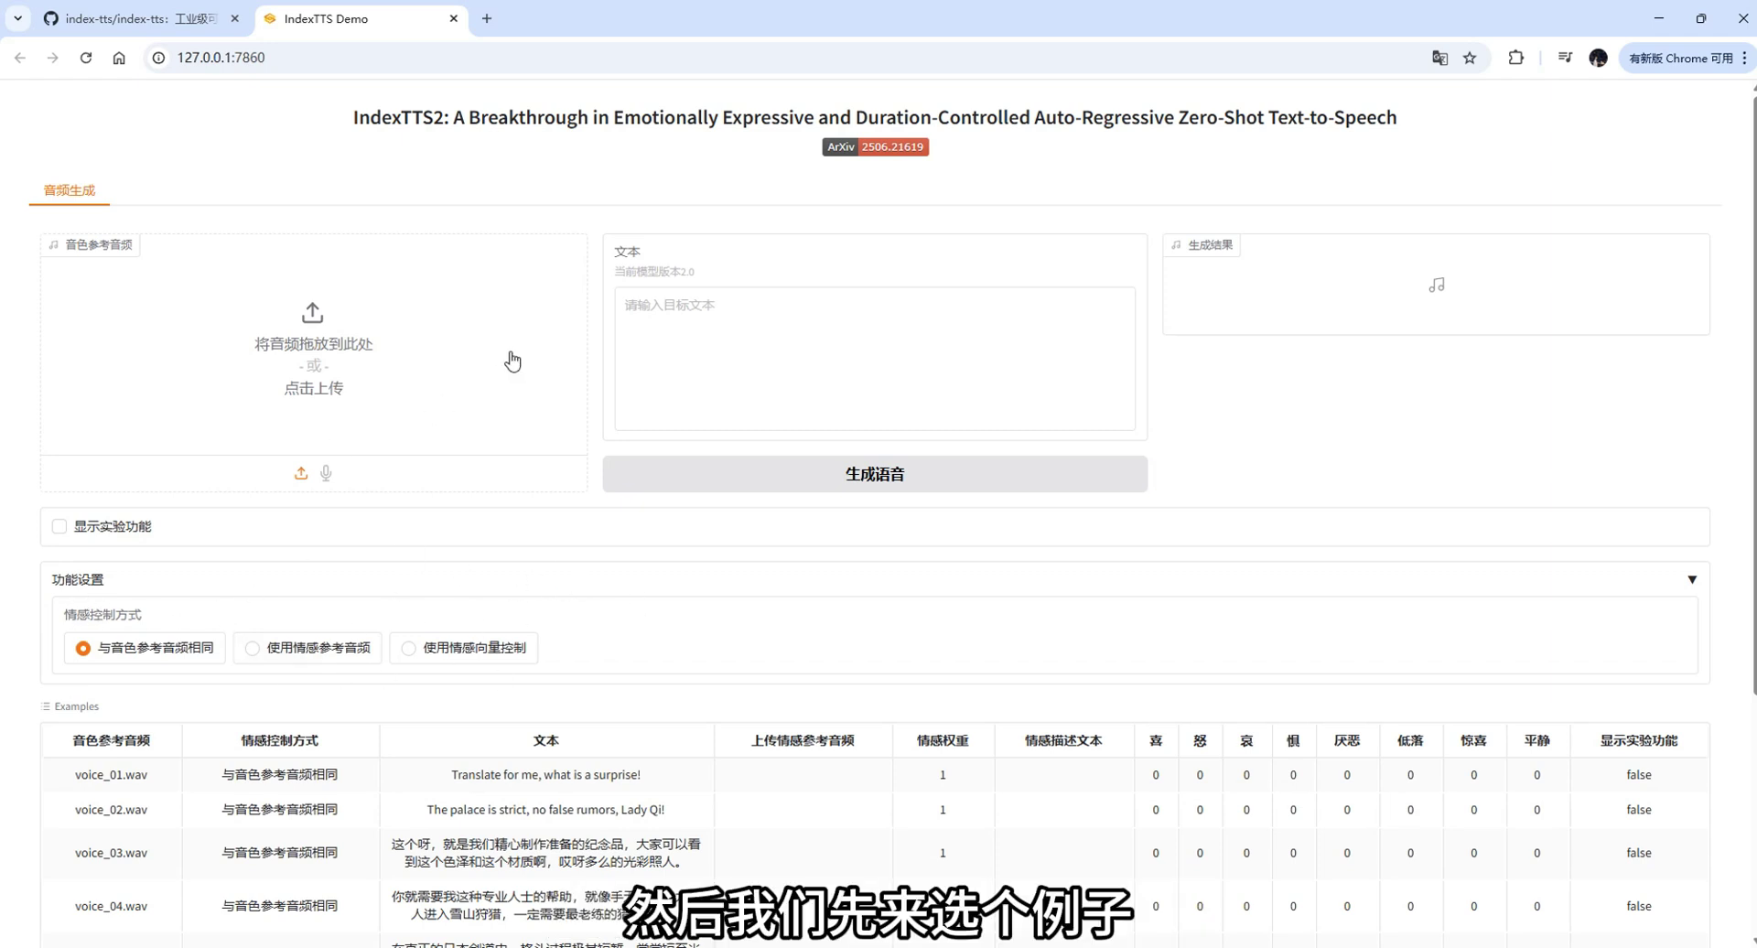
Load the voice_01.wav example, listen to its reference audio, and generate and play the speech.
left_click(121, 778)
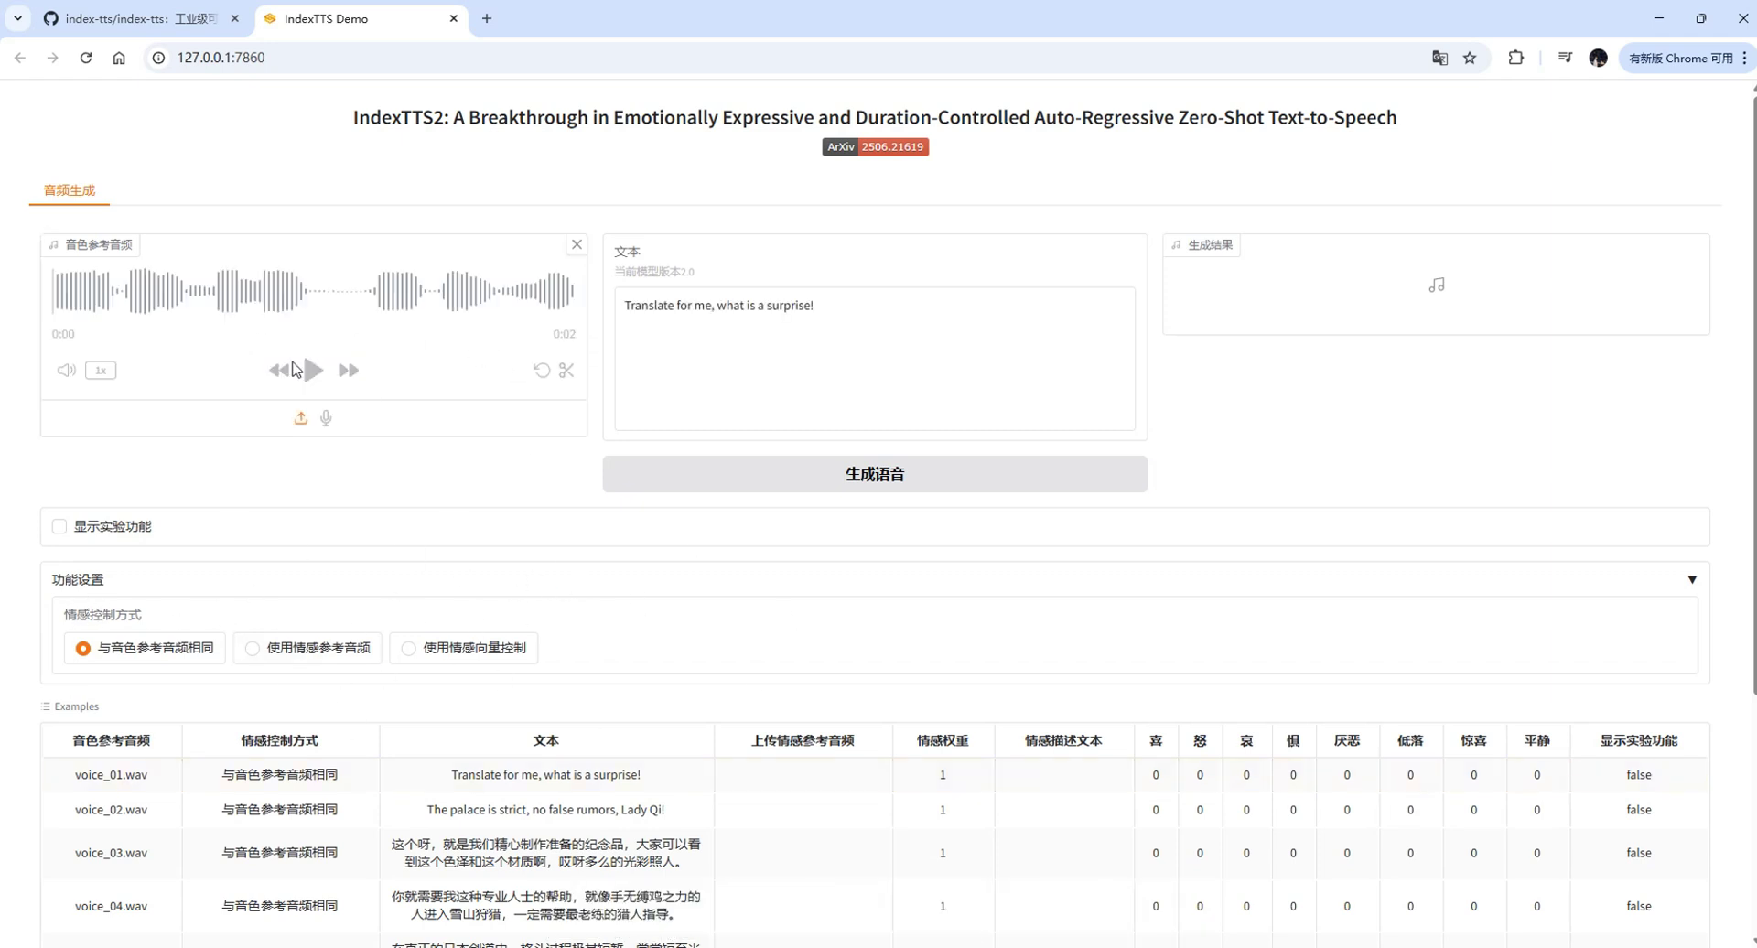
left_click(313, 370)
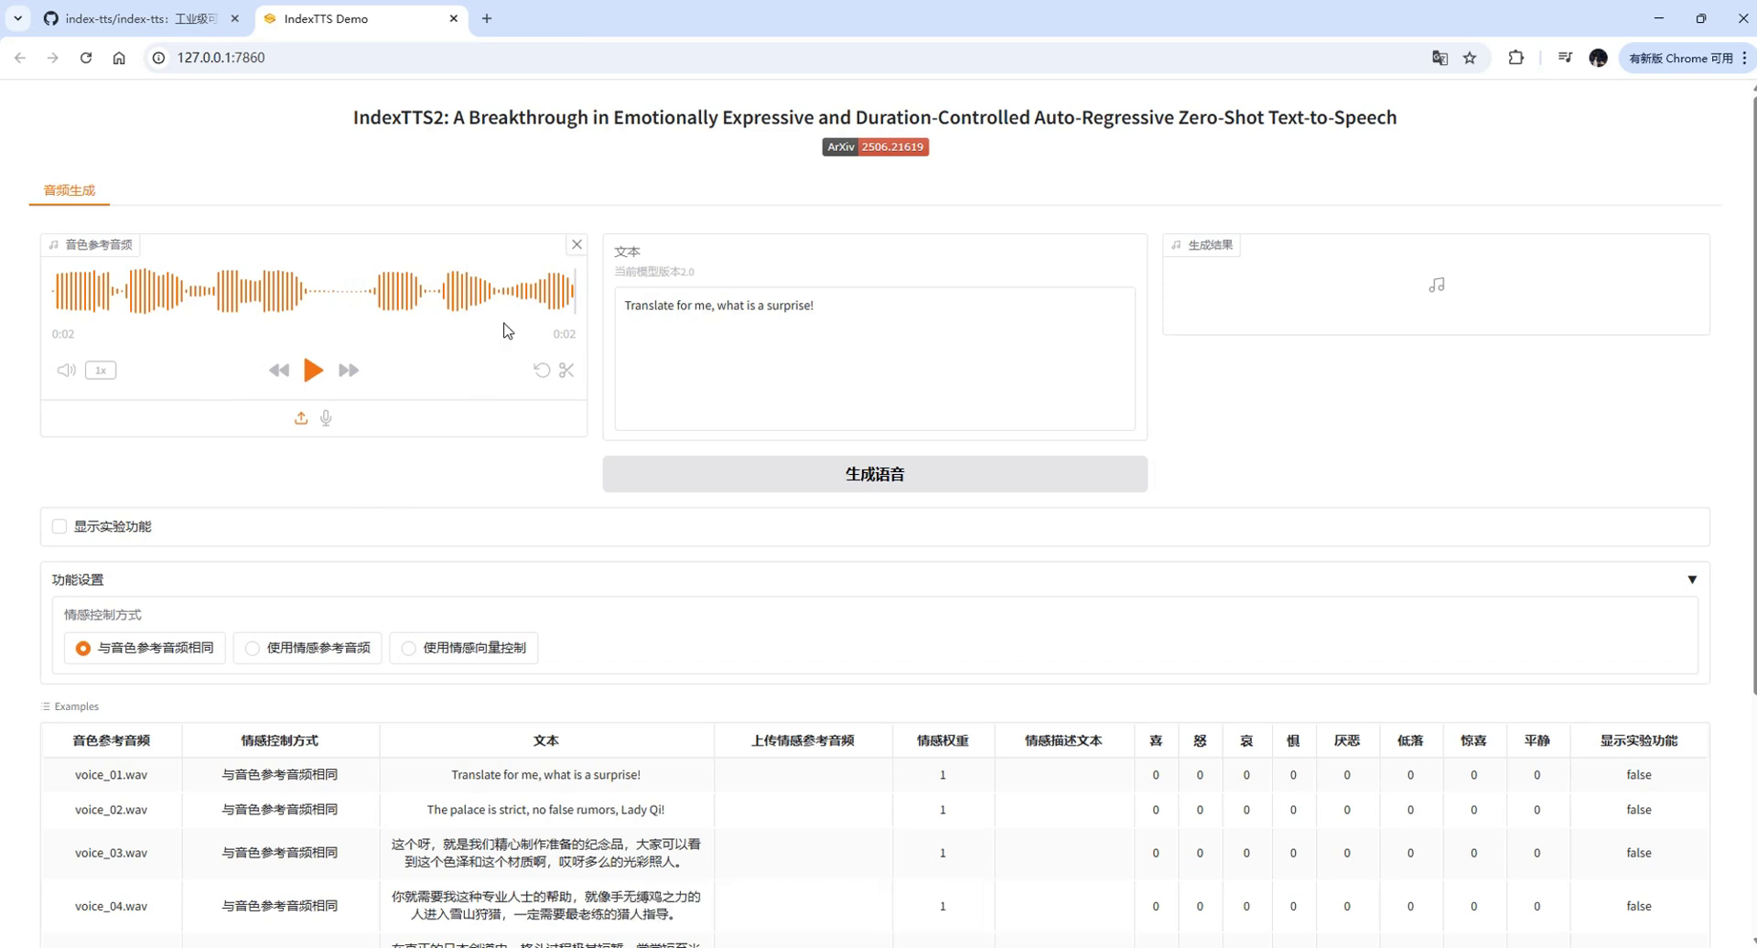
left_click(832, 494)
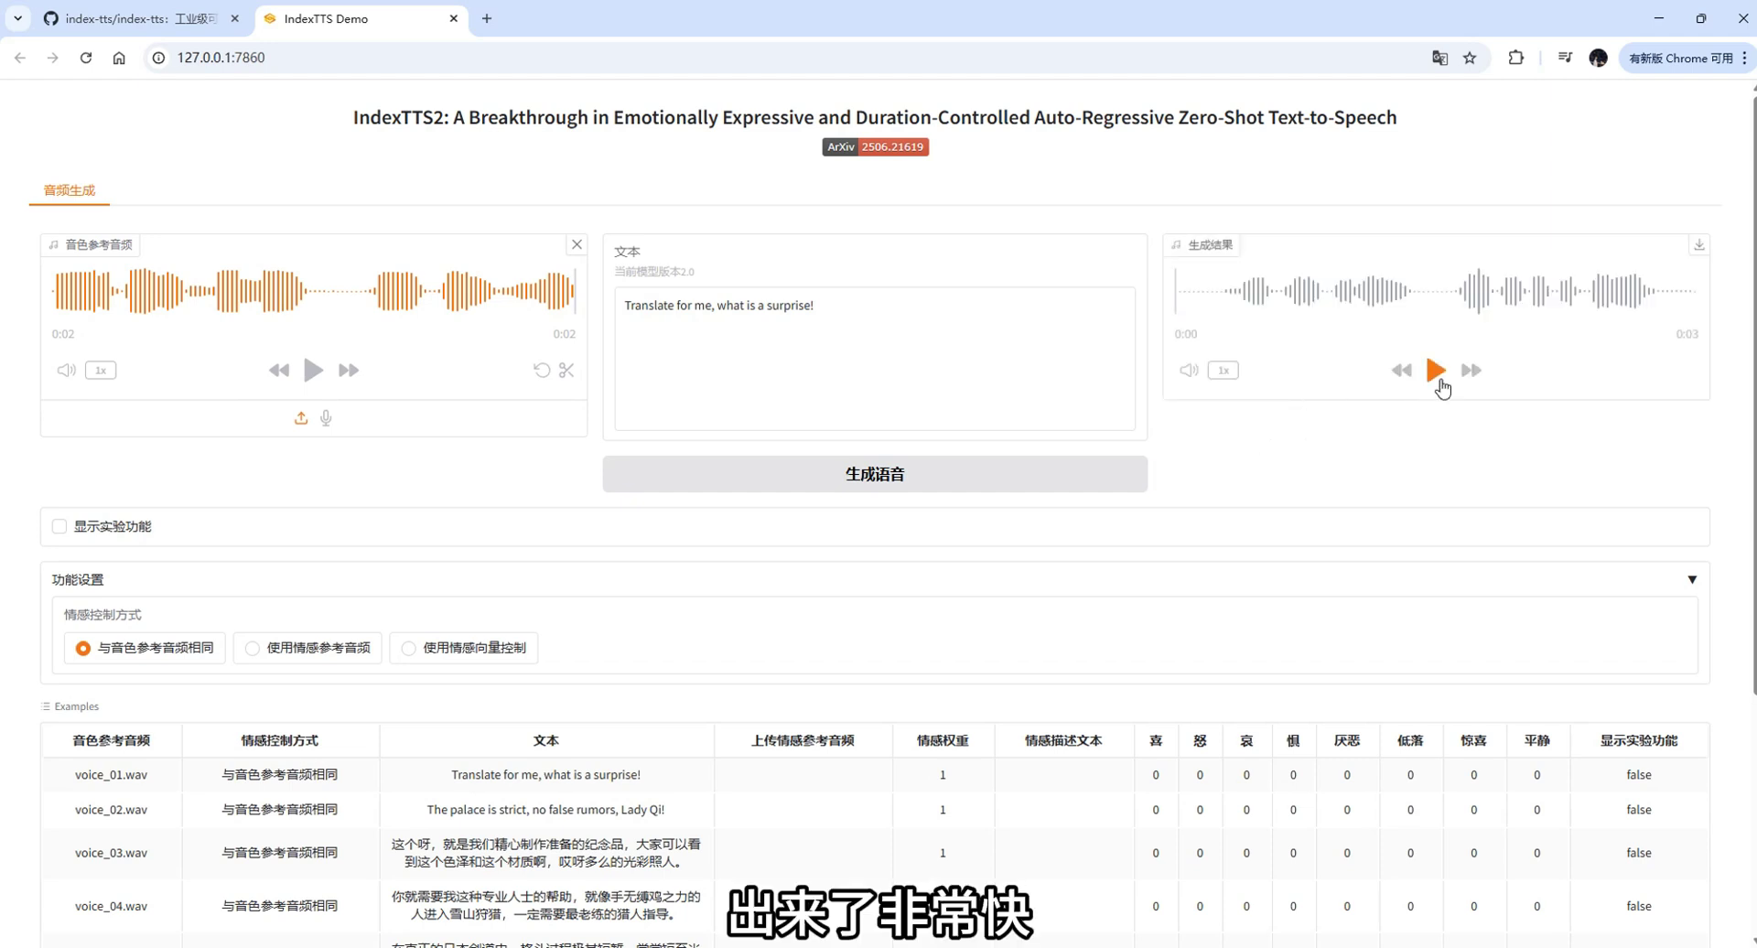
left_click(1437, 375)
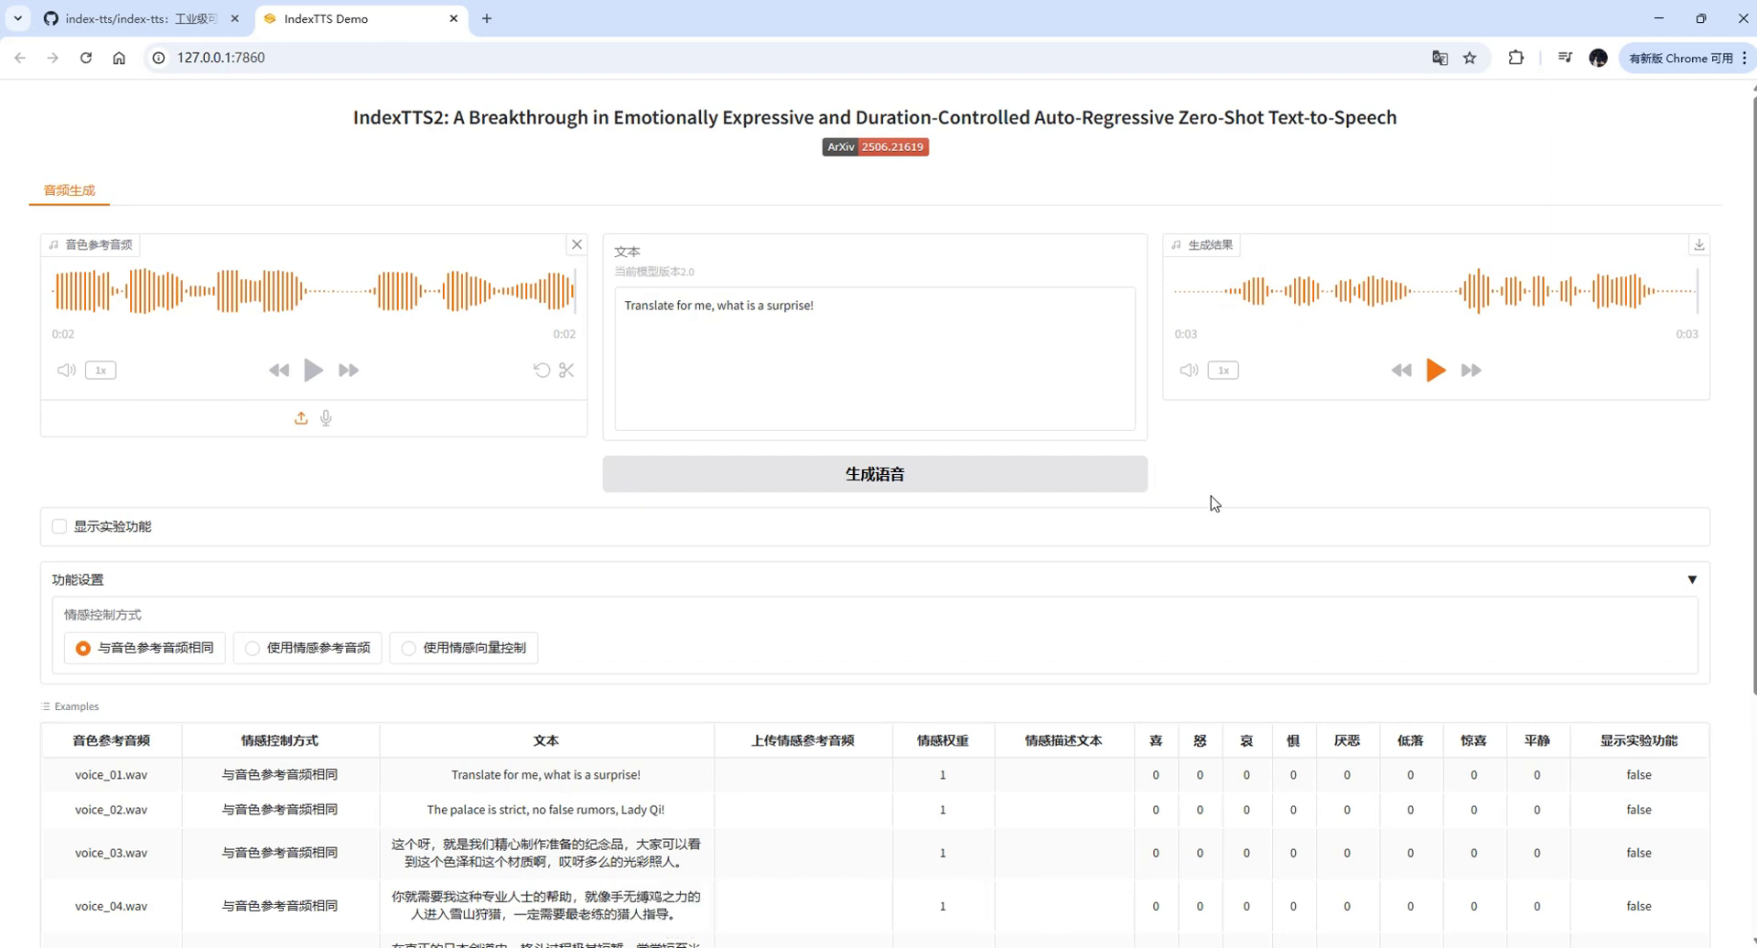
Set the emotion control method to 使用情感参考音频 and load the voice_07.wav example with emo_sad.wav as emotion reference.
scroll(300, 464, "down", 2)
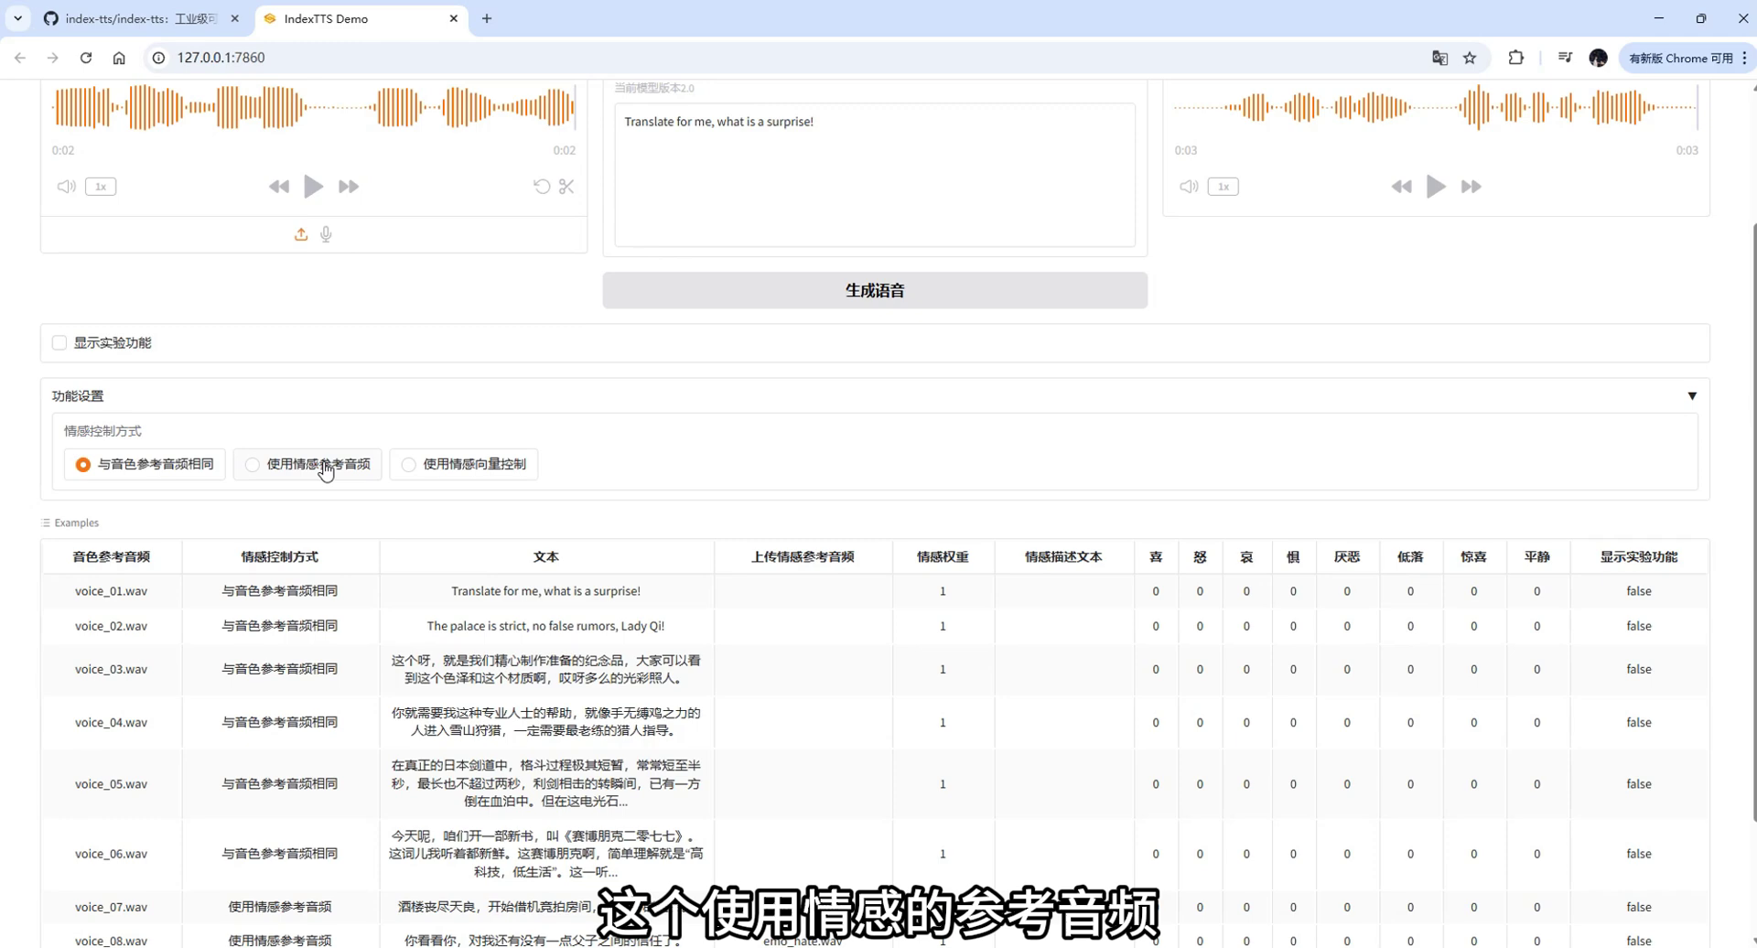
left_click(326, 469)
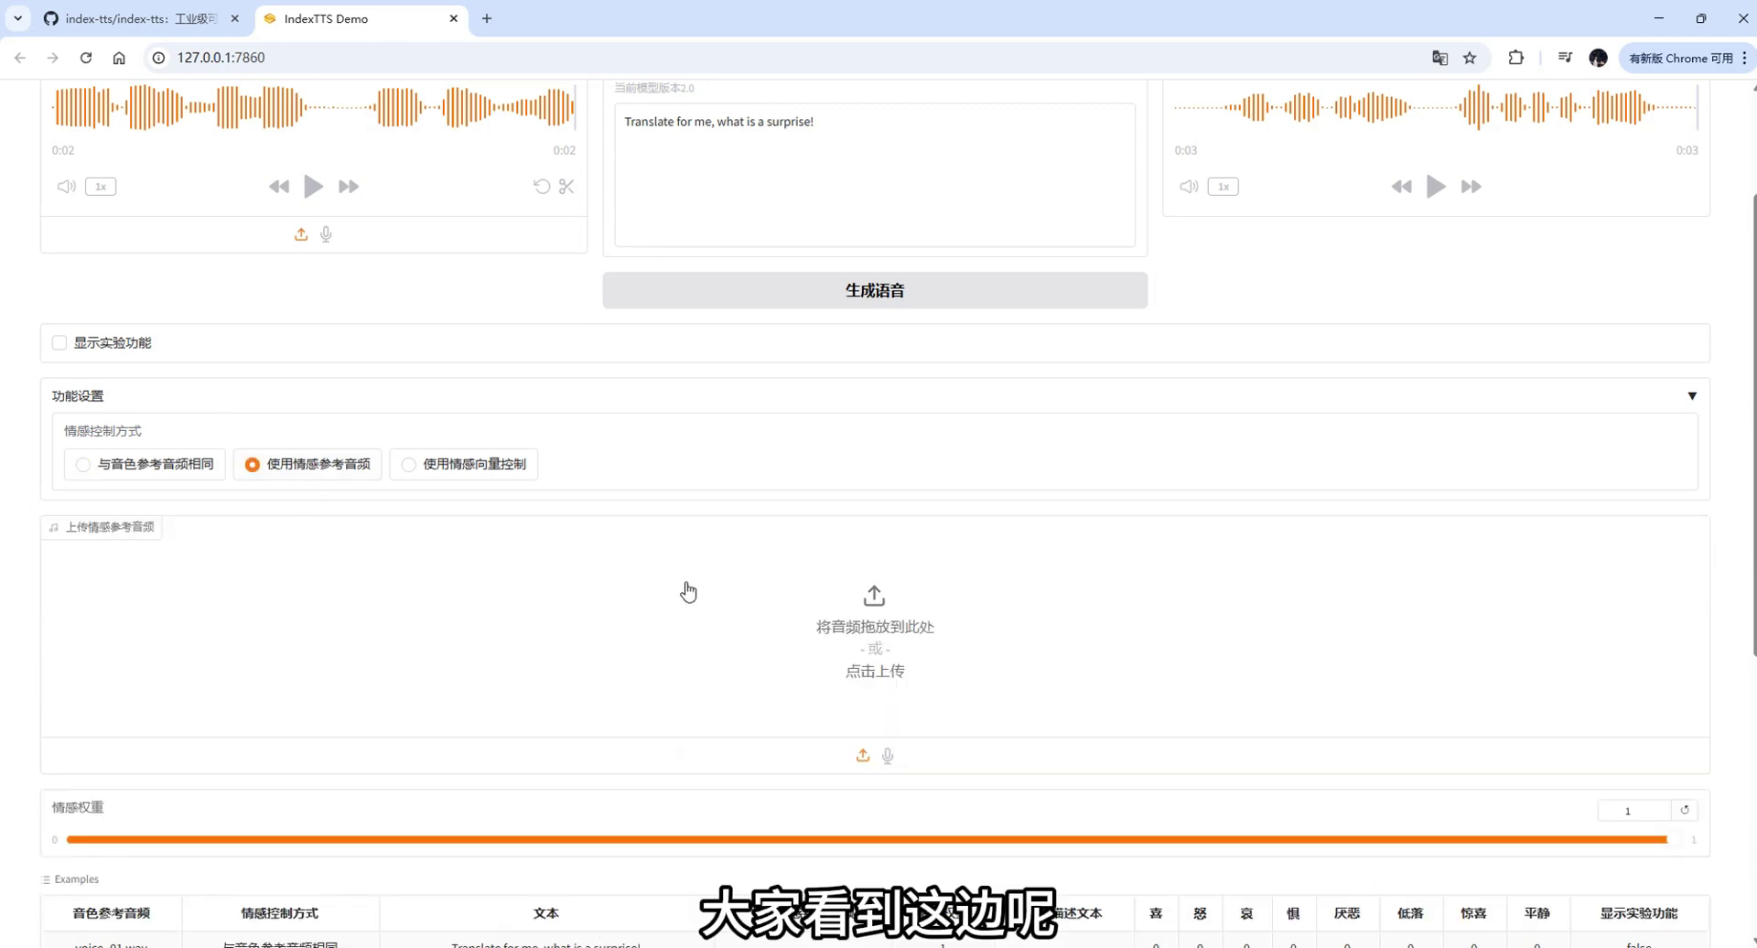
scroll(668, 659, "down", 1)
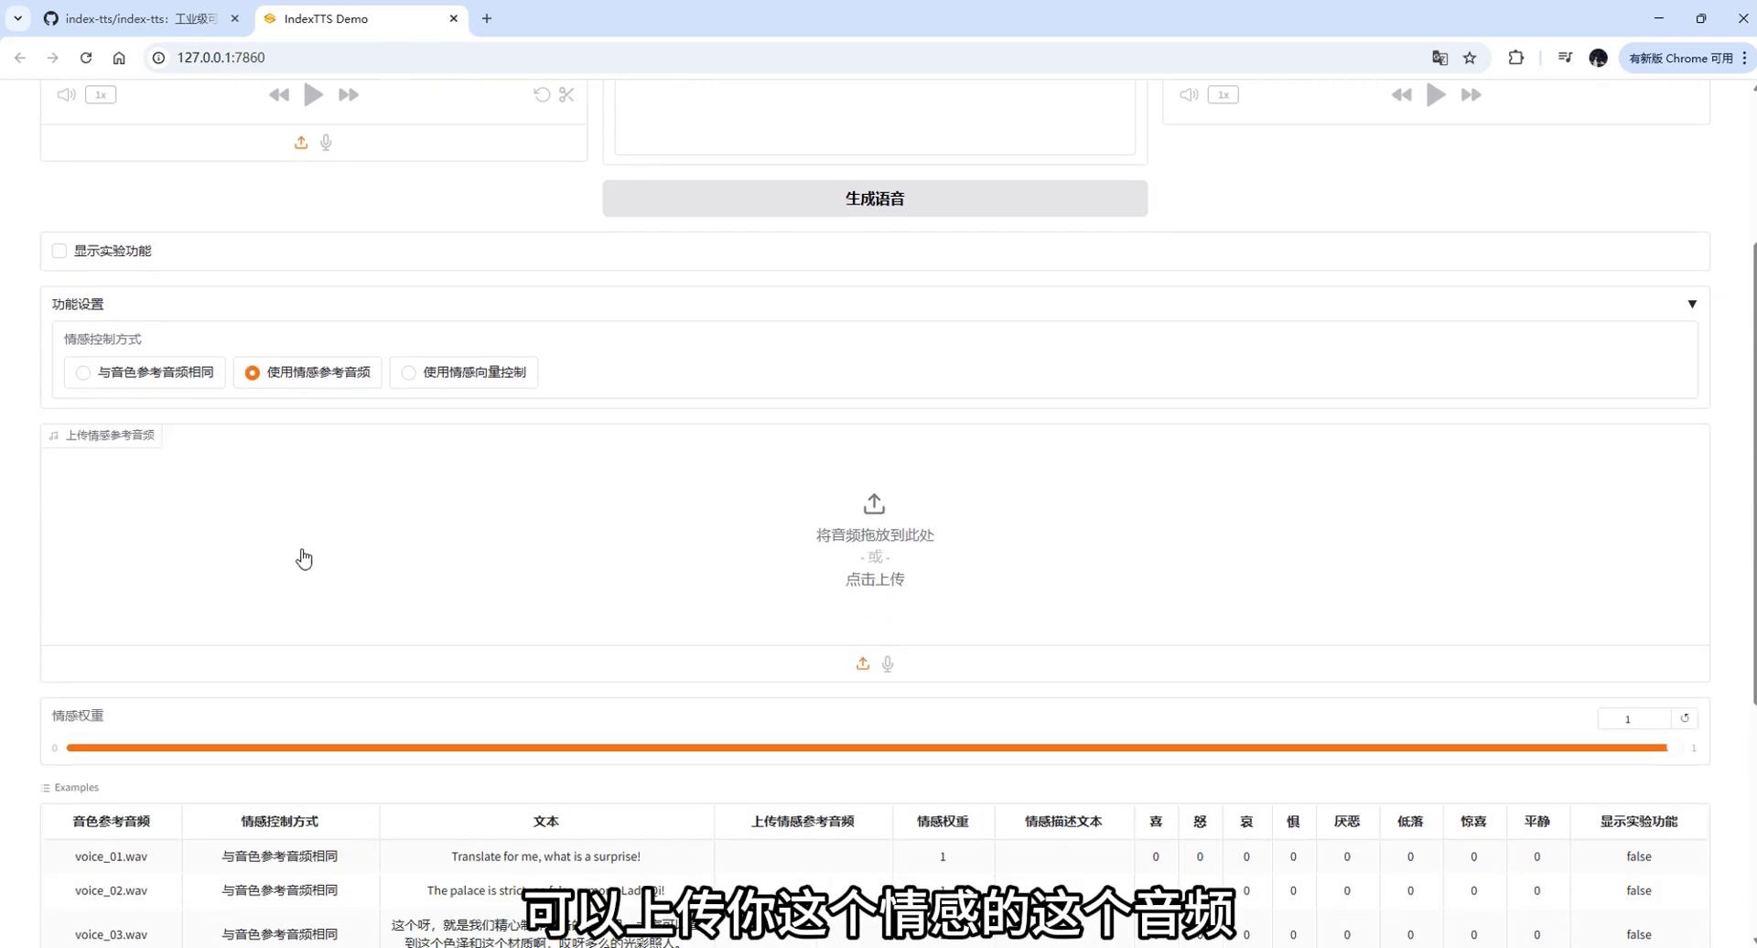
scroll(470, 567, "down", 3)
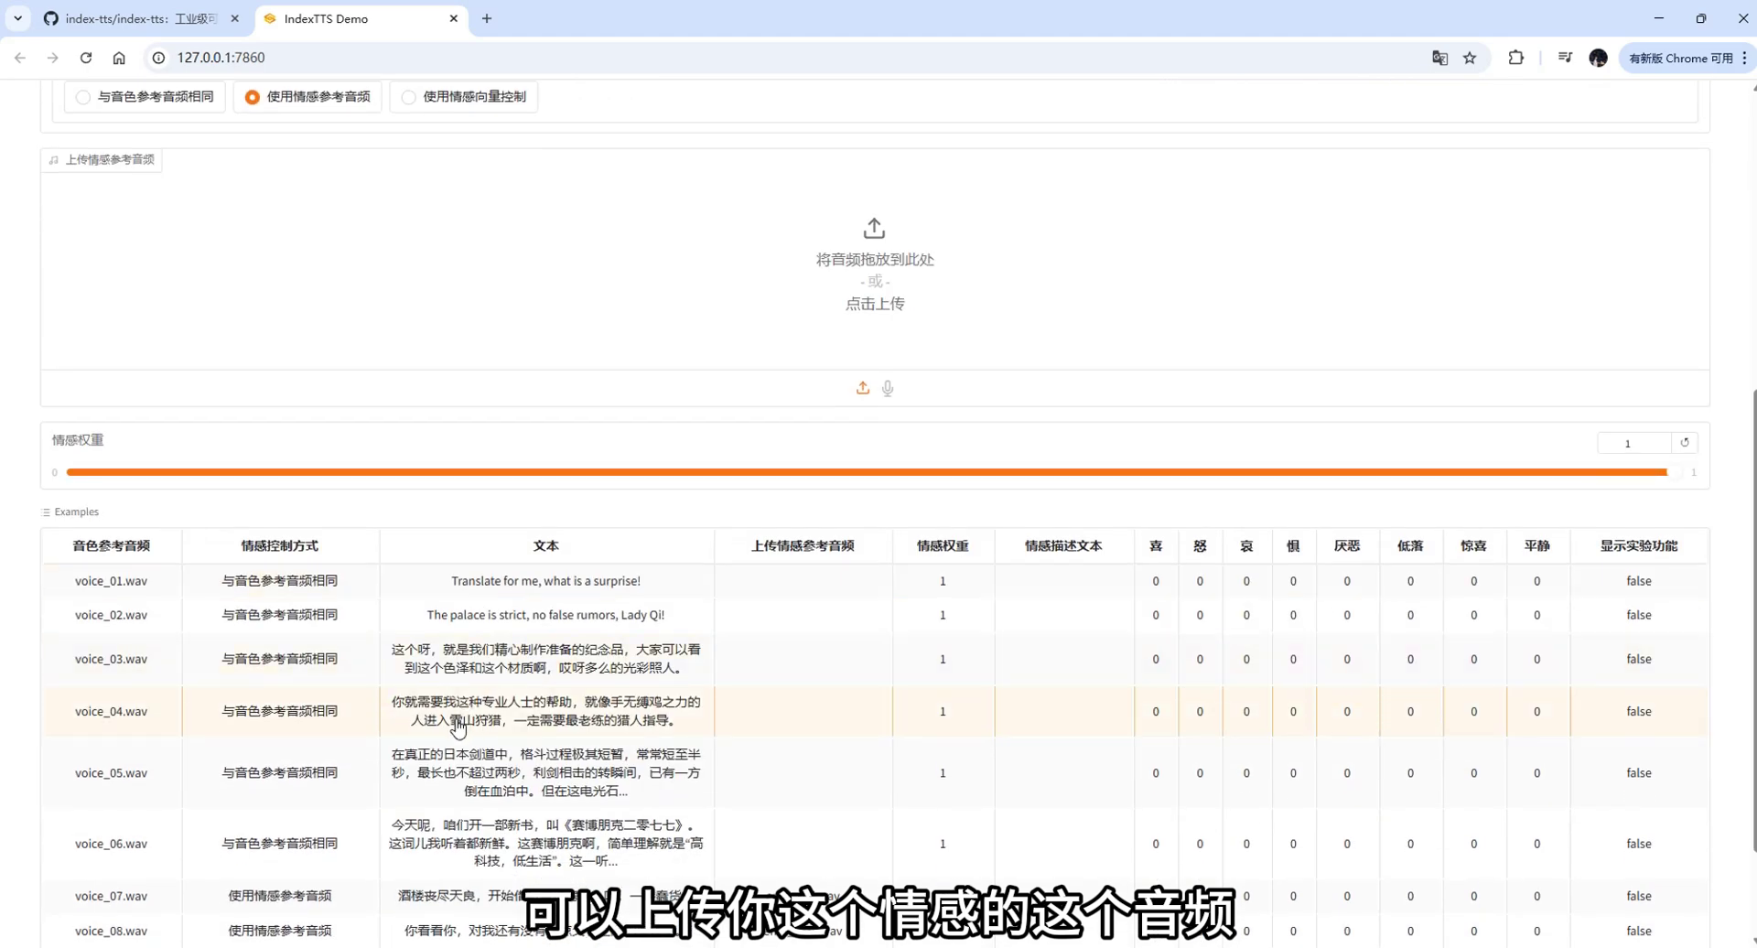
scroll(293, 540, "down", 1)
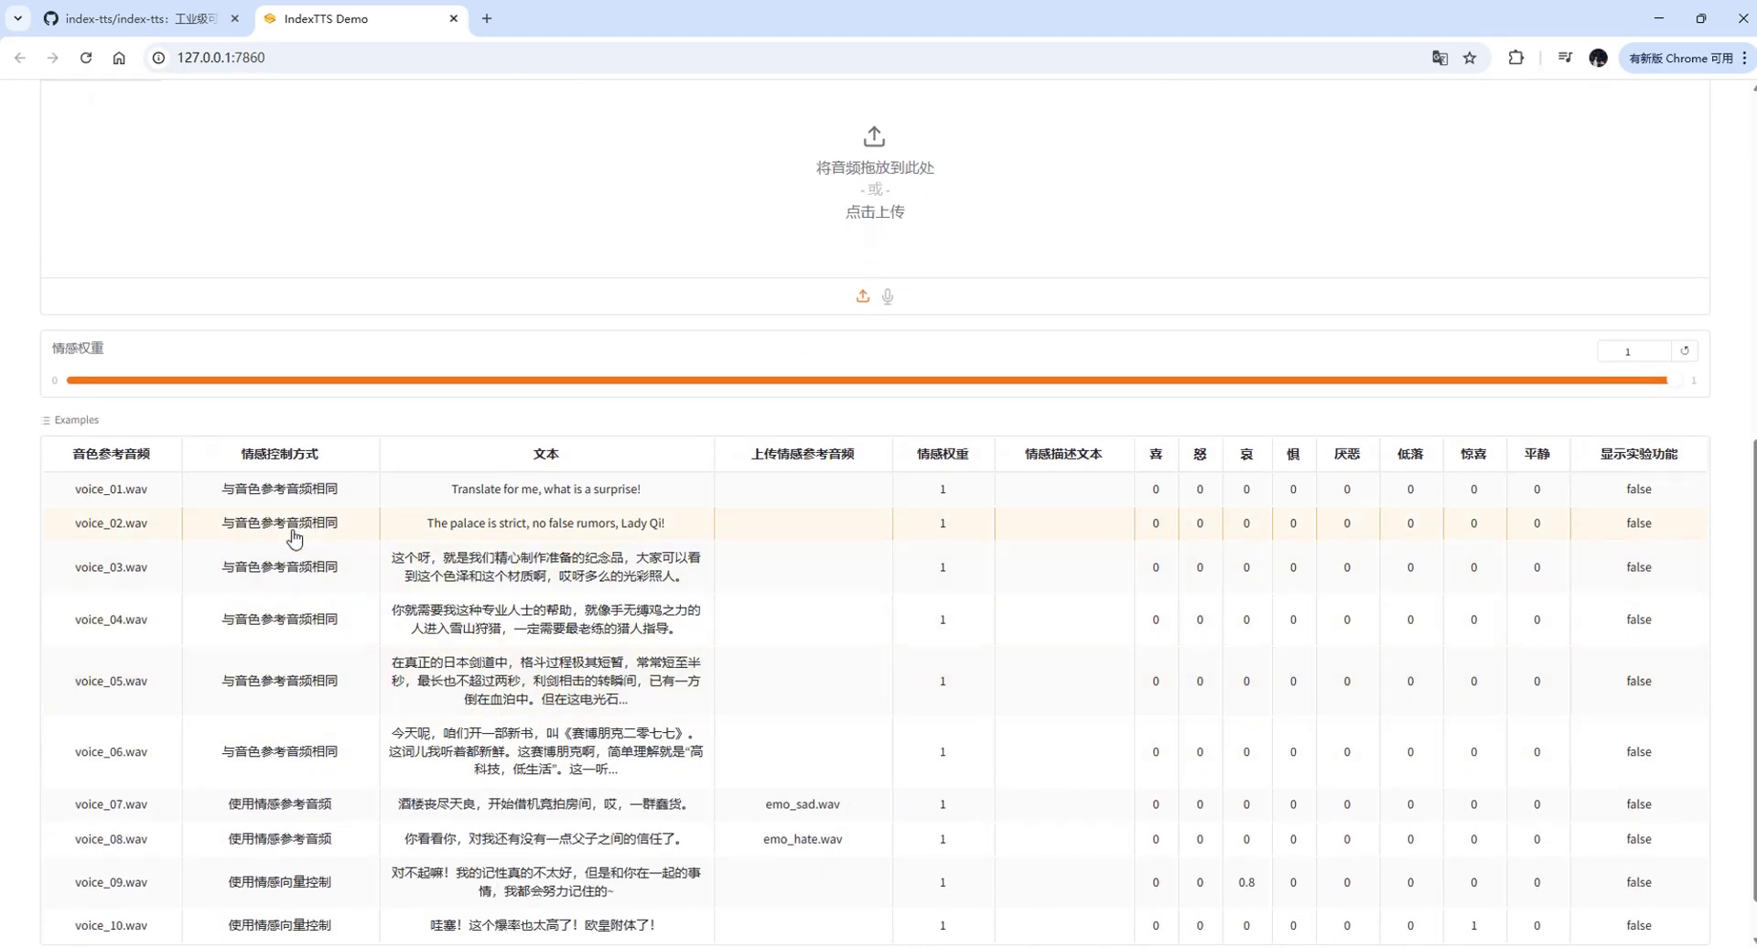
left_click(200, 817)
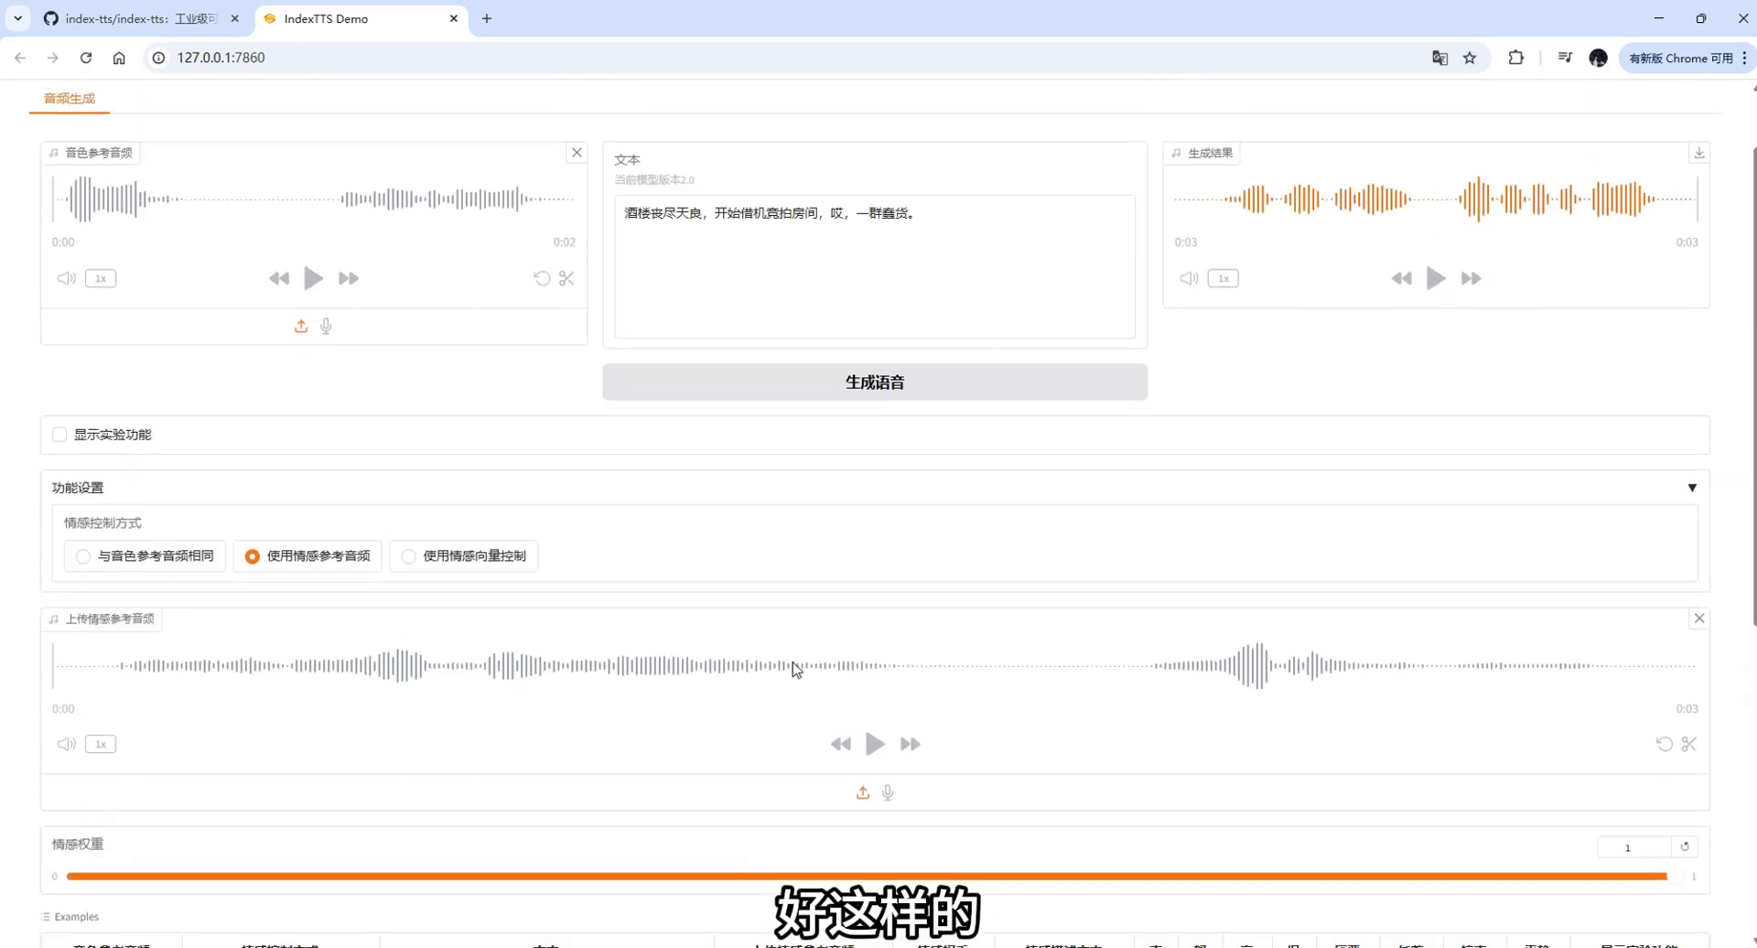
Listen to the example's emotion reference audio and its timbre reference audio.
left_click(866, 752)
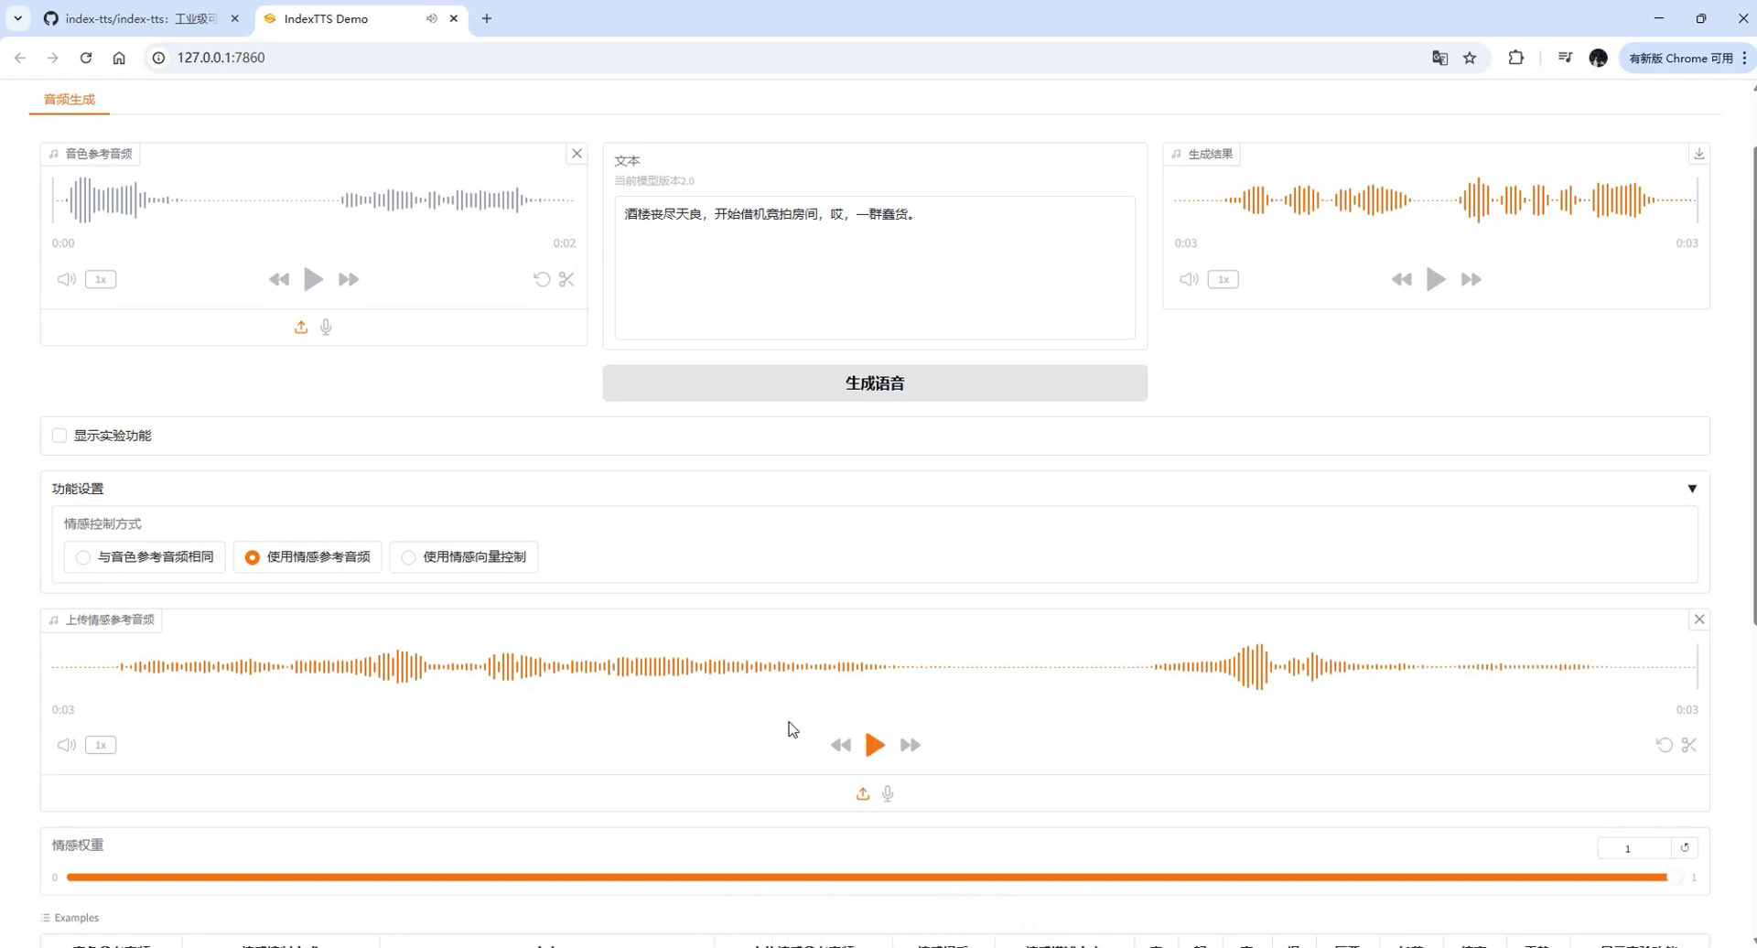
scroll(789, 730, "up", 1)
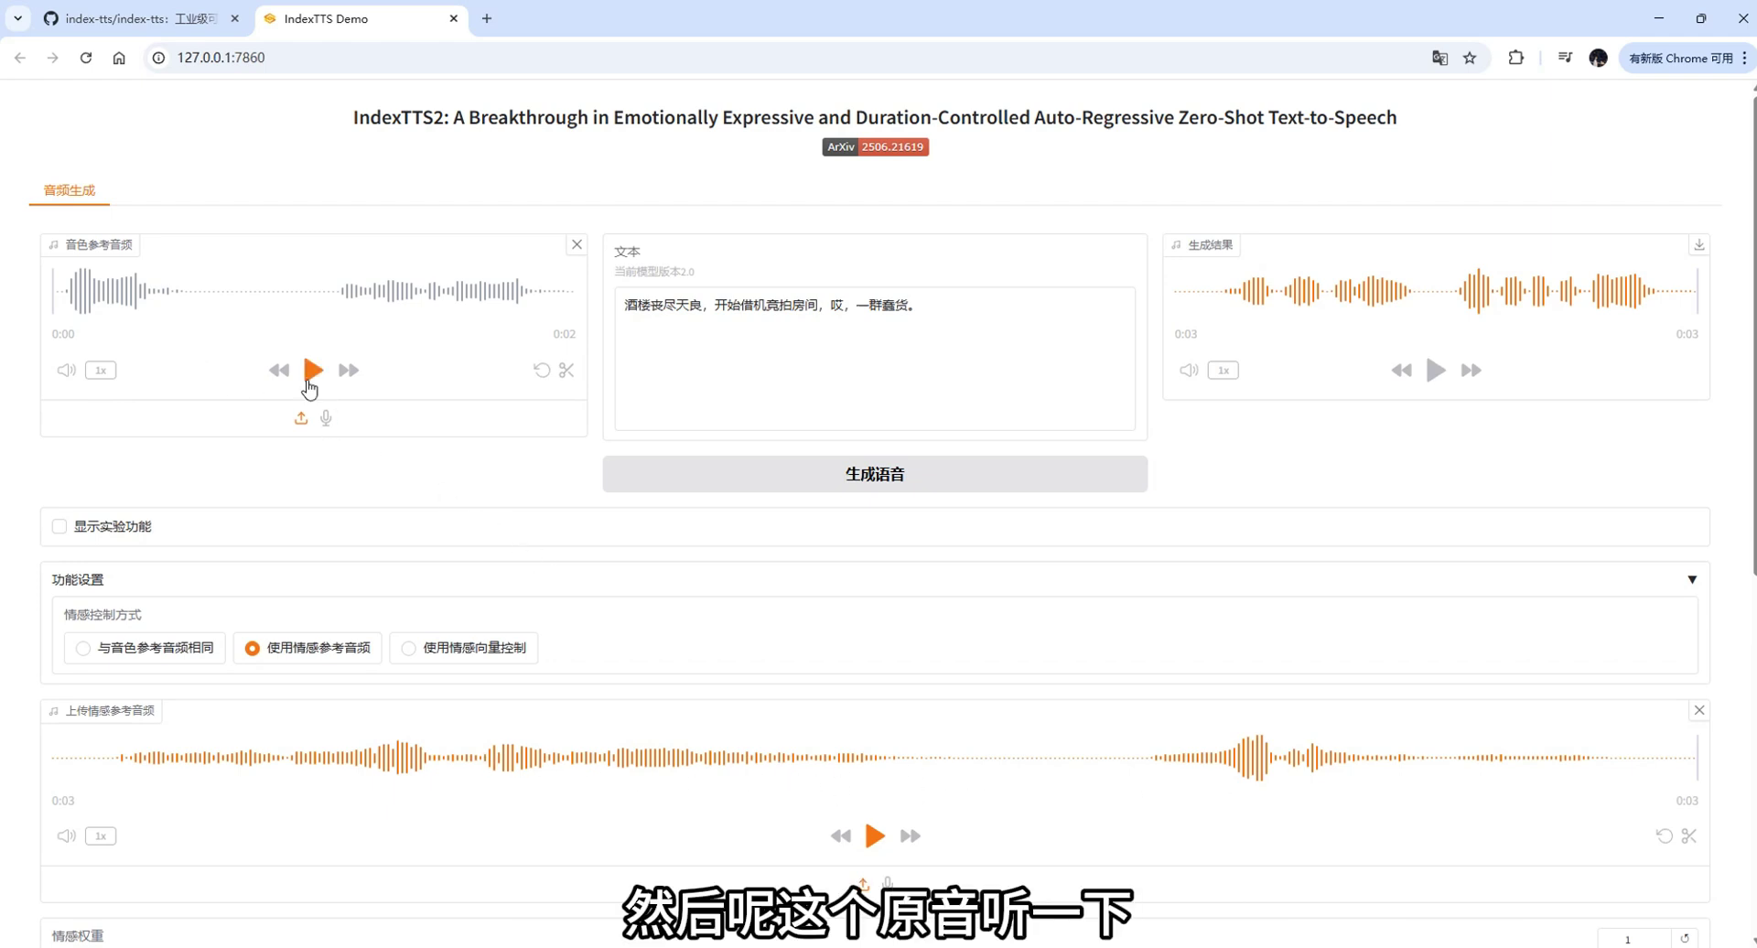
left_click(312, 370)
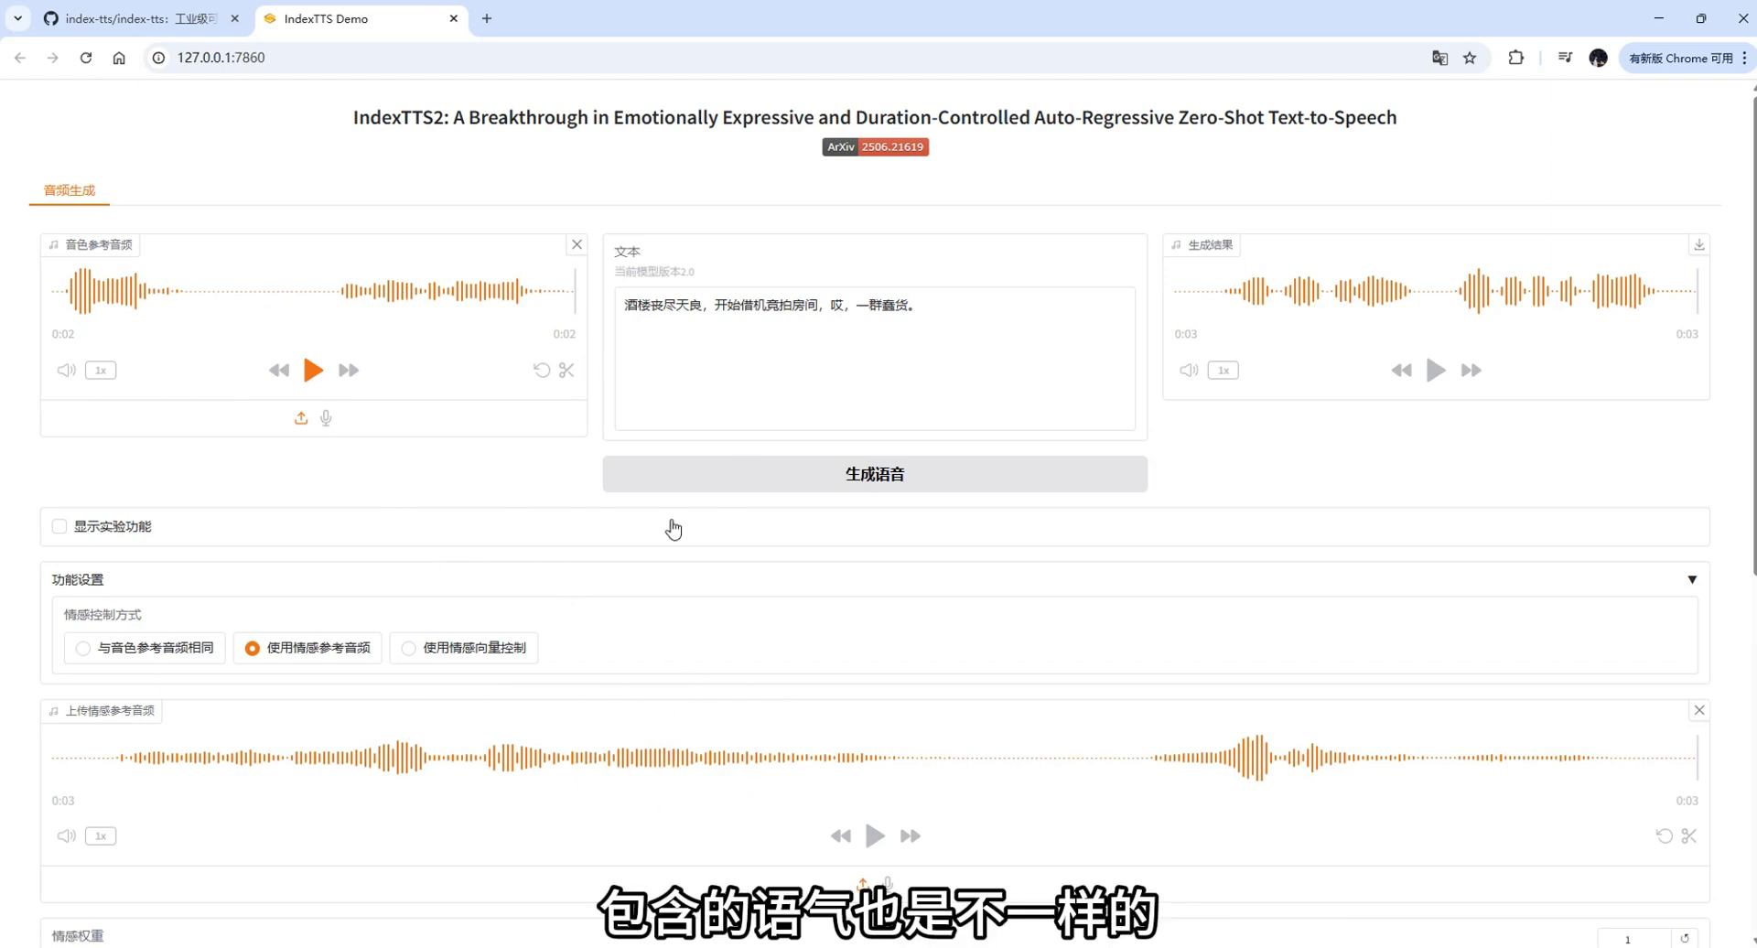
Generate the speech with the sad emotion reference and play the result.
left_click(855, 475)
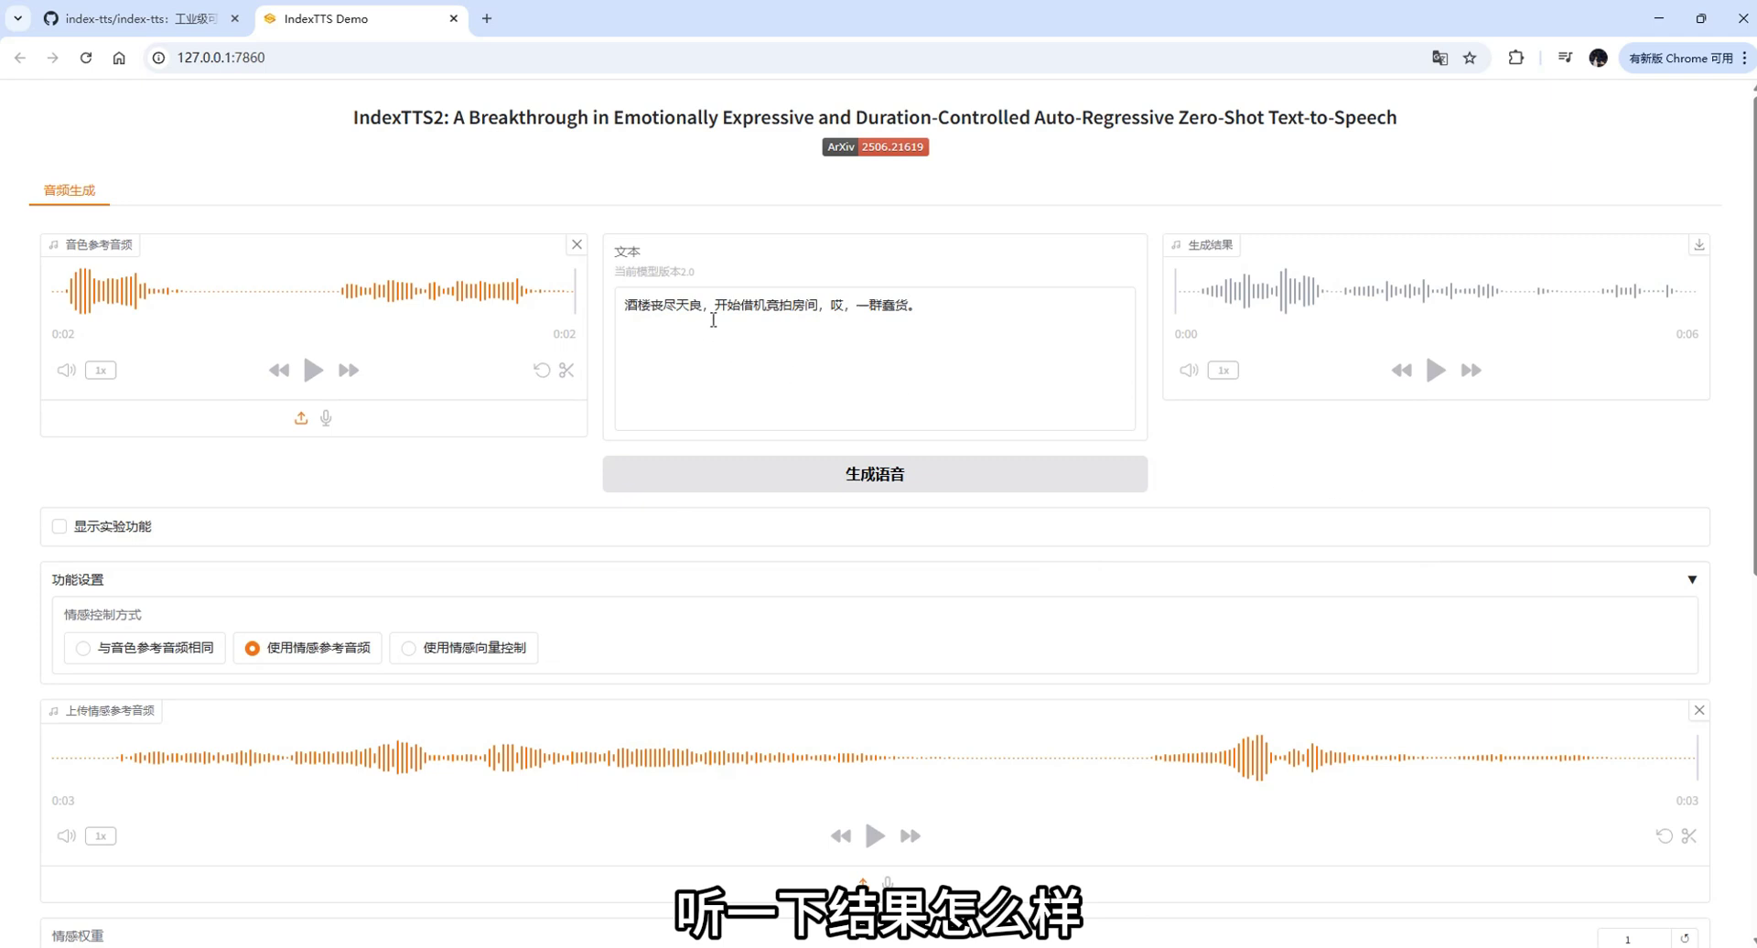
left_click(1436, 370)
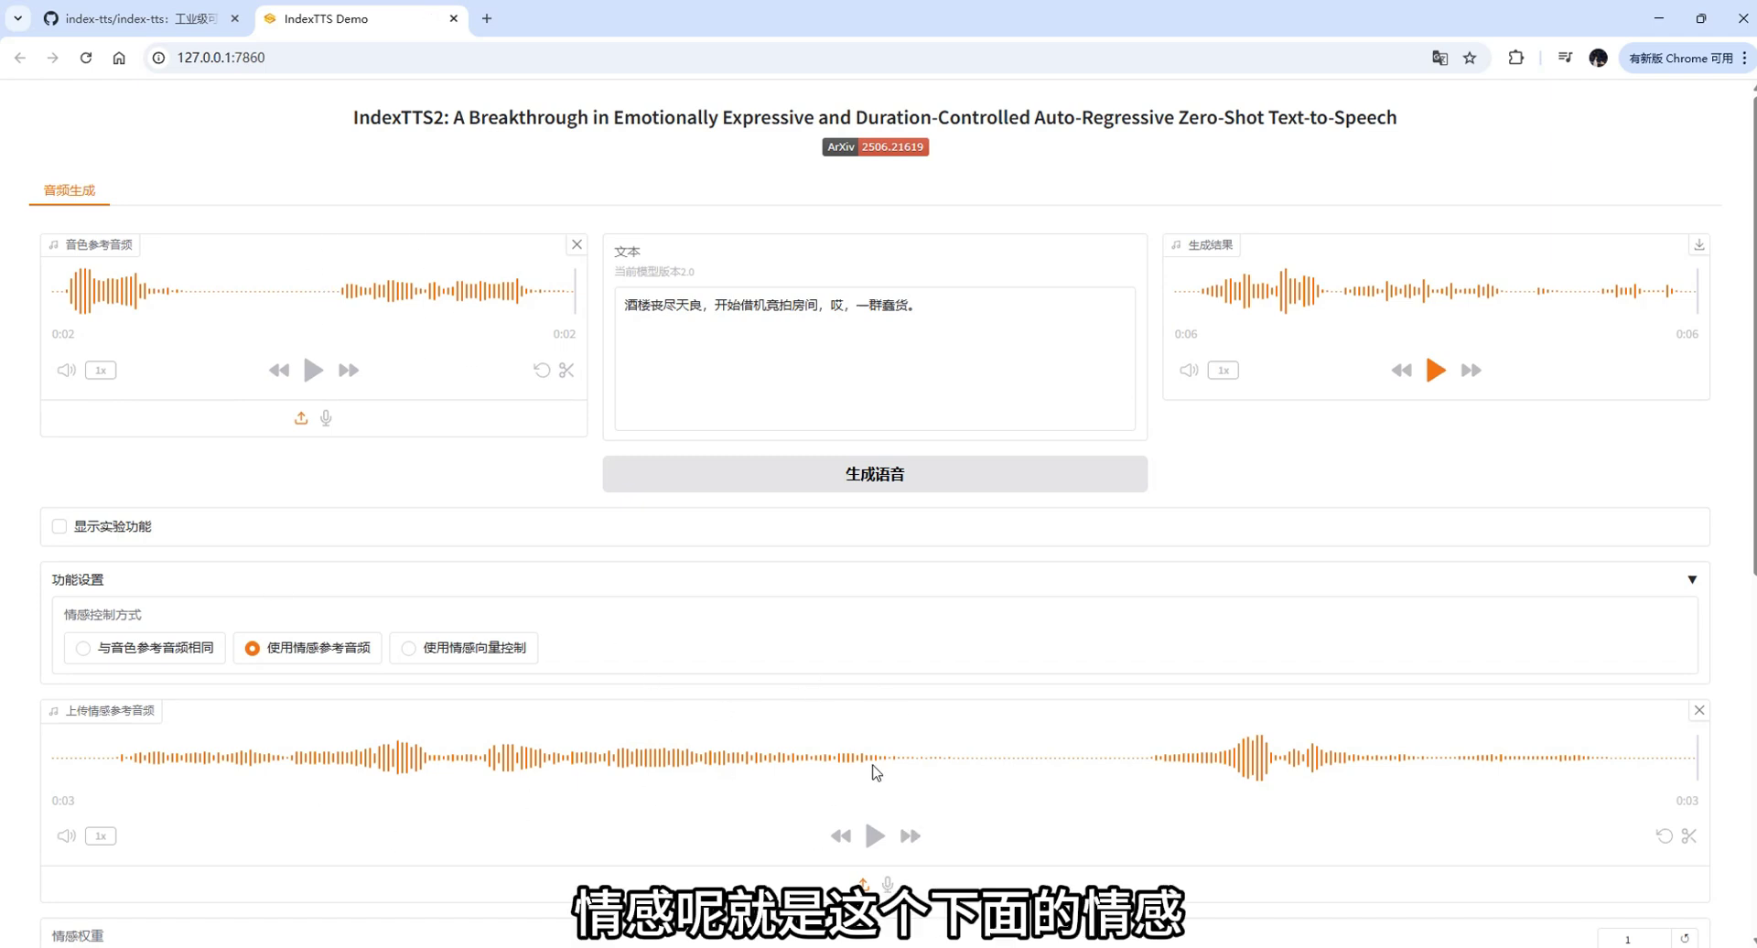
Replace the timbre reference audio with 12321231213131.wav and play part of it.
left_click(577, 245)
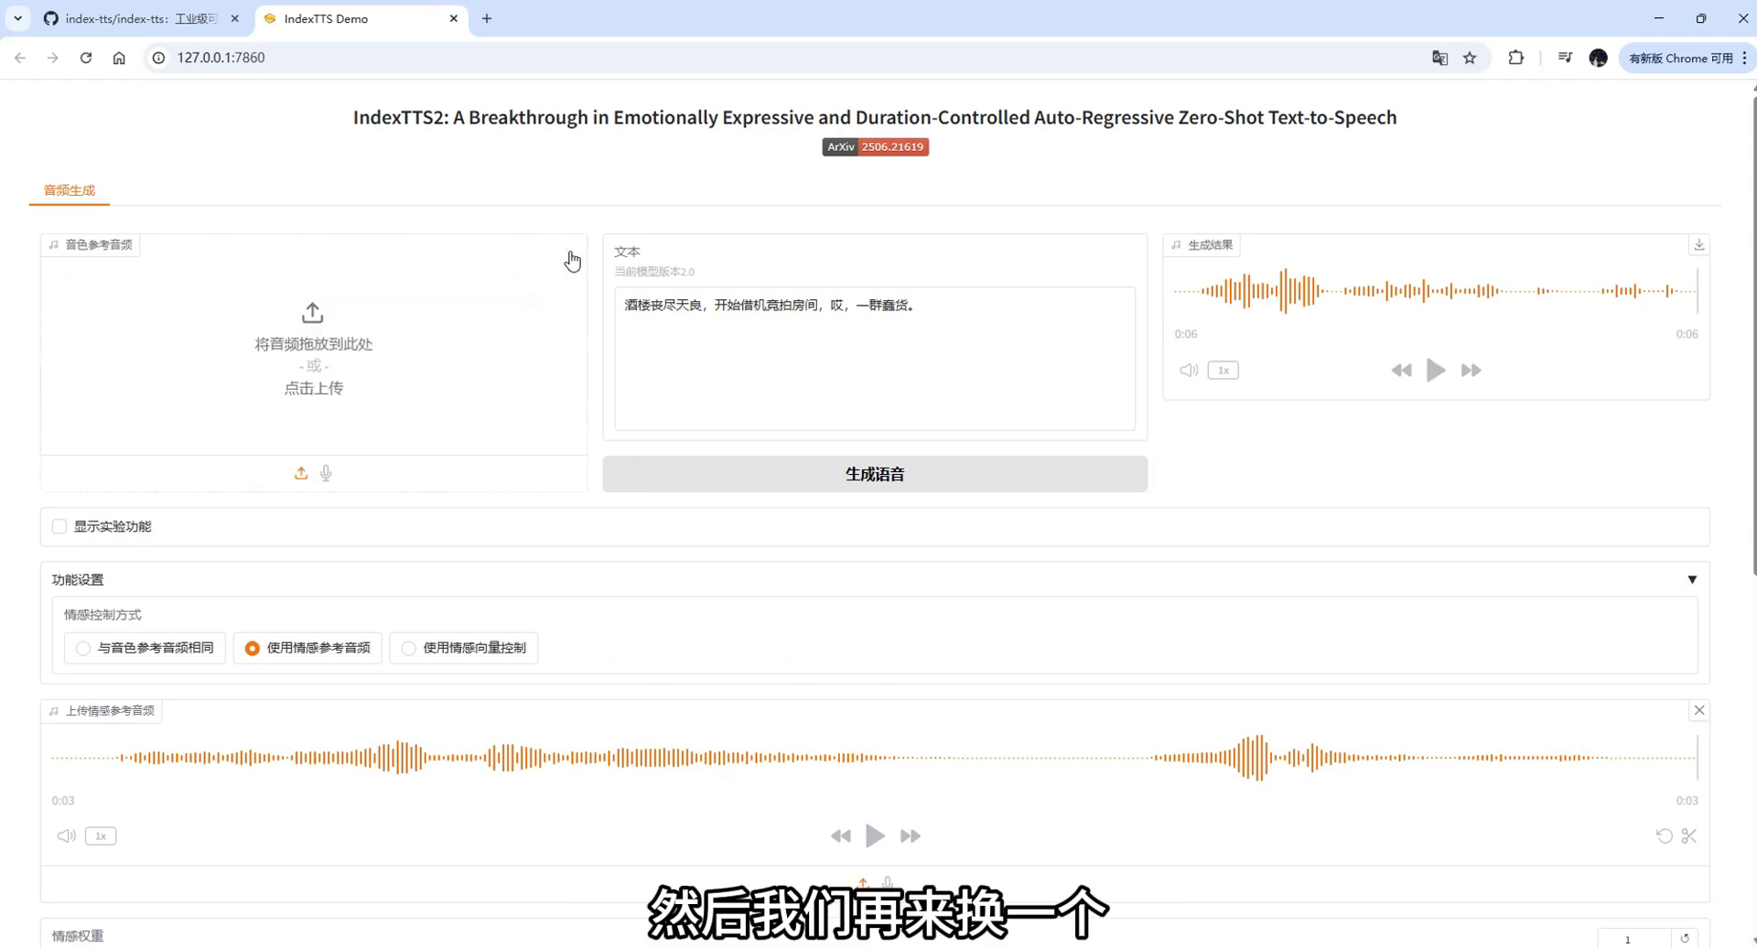
left_click(454, 315)
left_click(291, 362)
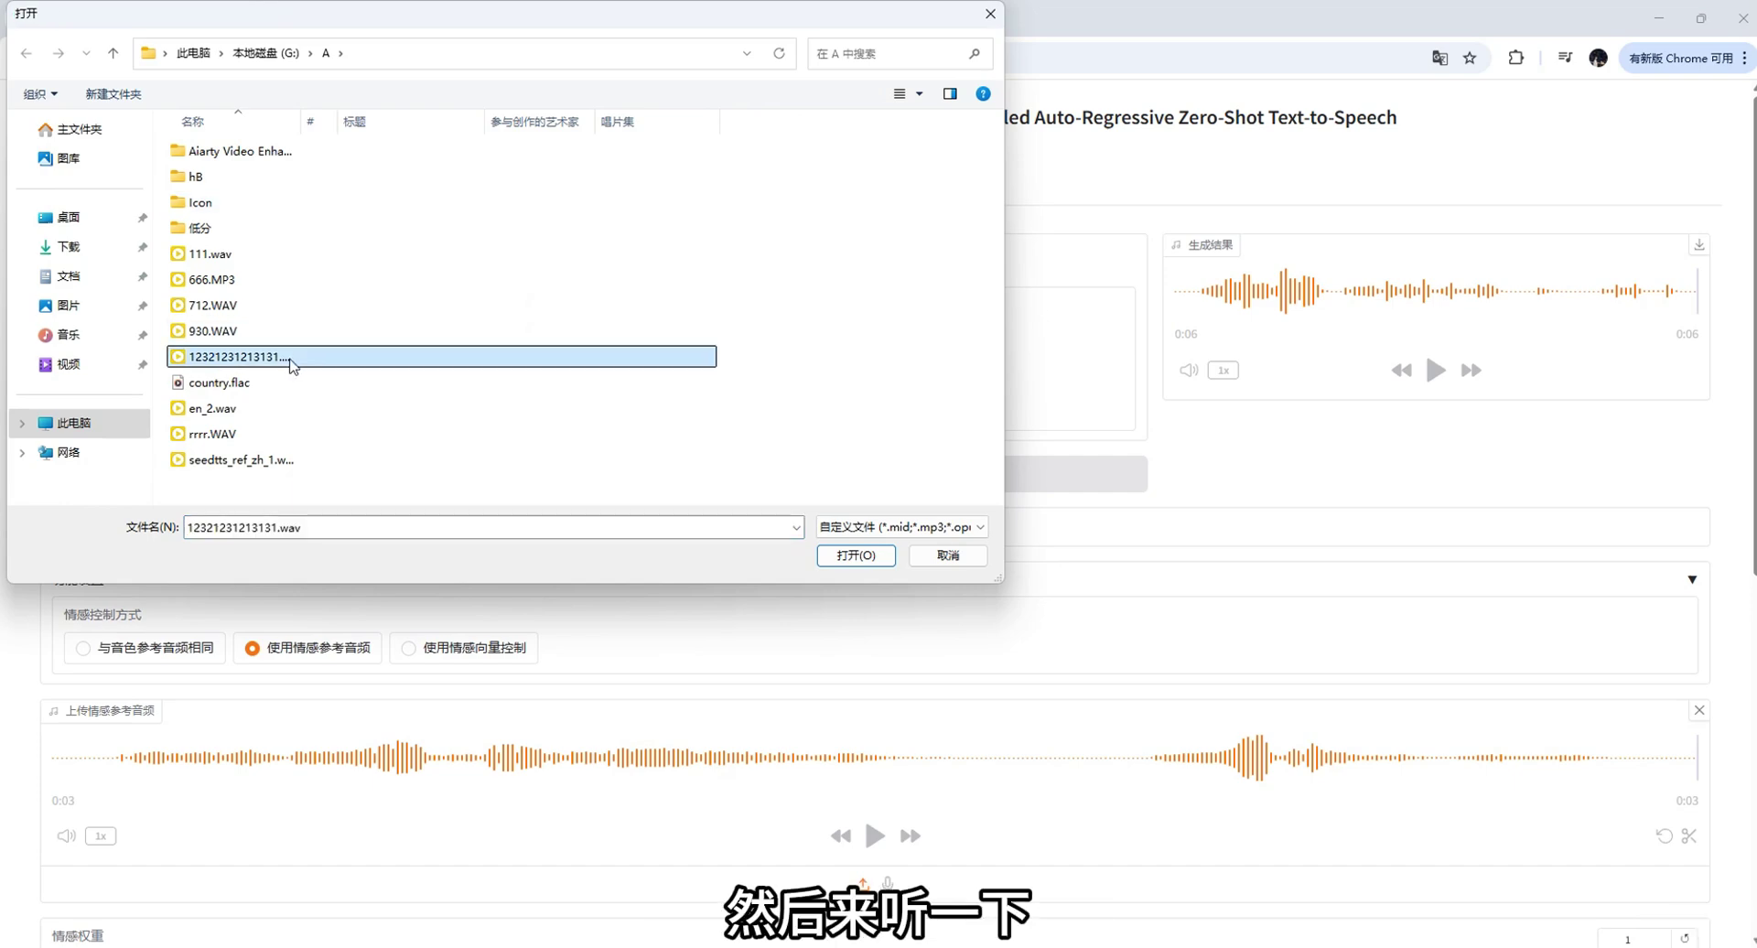
double_click(291, 362)
left_click(313, 370)
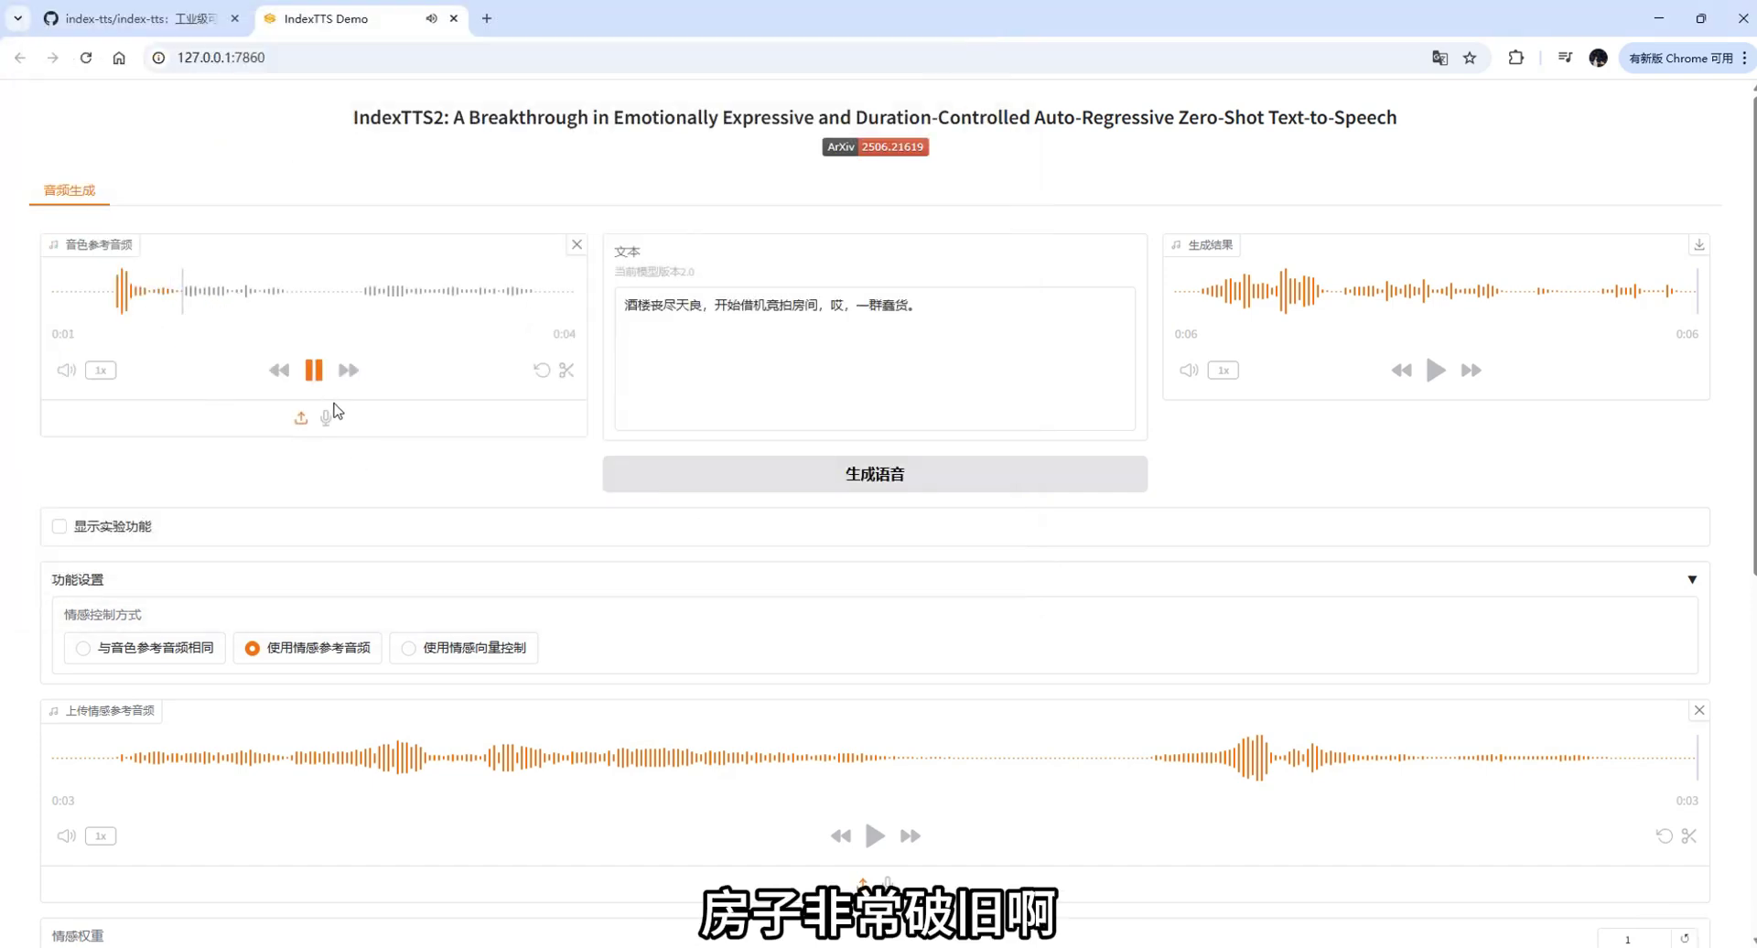
left_click(313, 370)
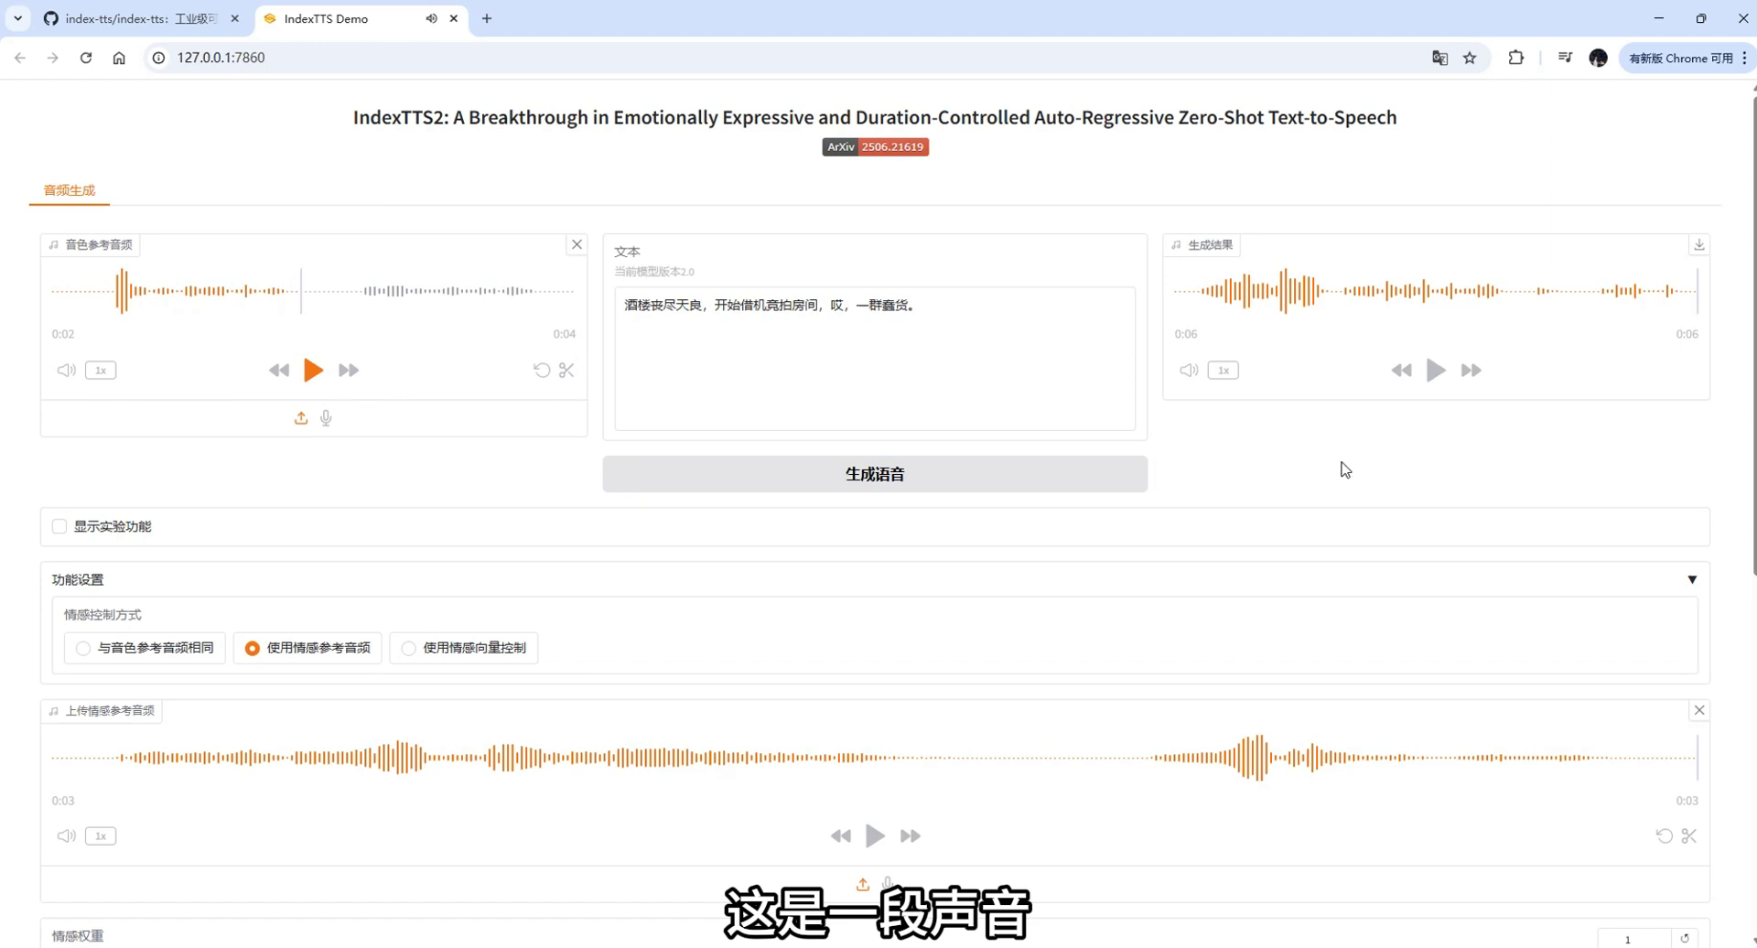
Generate the speech again with the uploaded timbre reference and play the result.
left_click(926, 493)
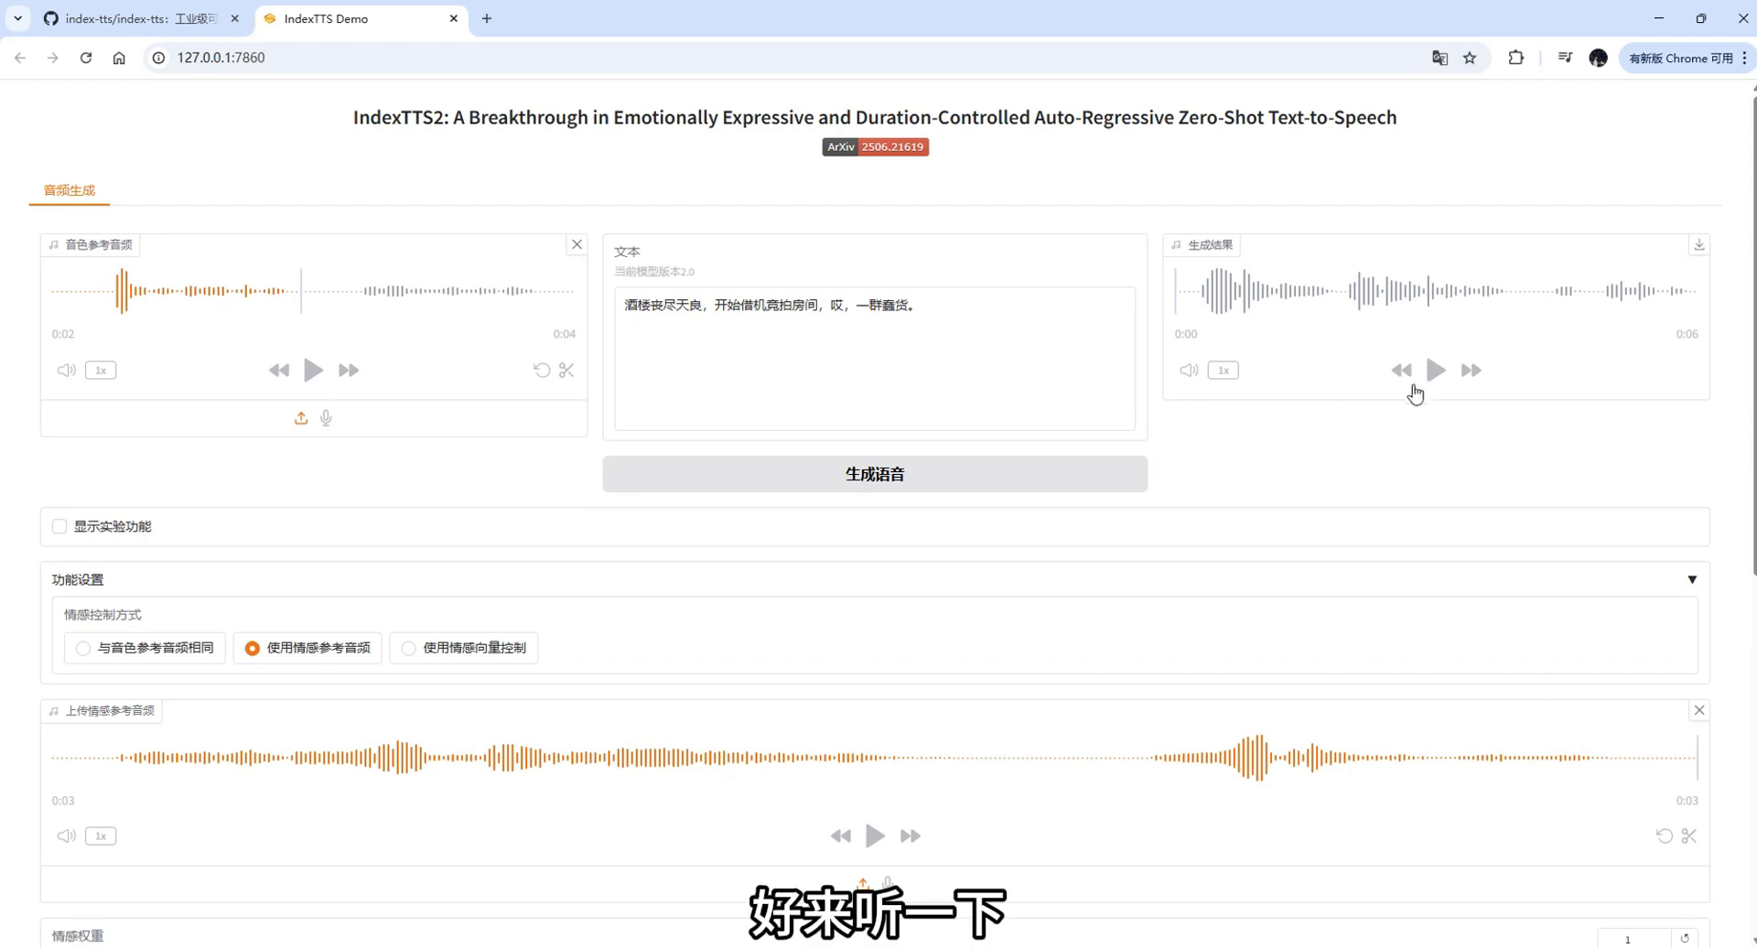
left_click(1435, 371)
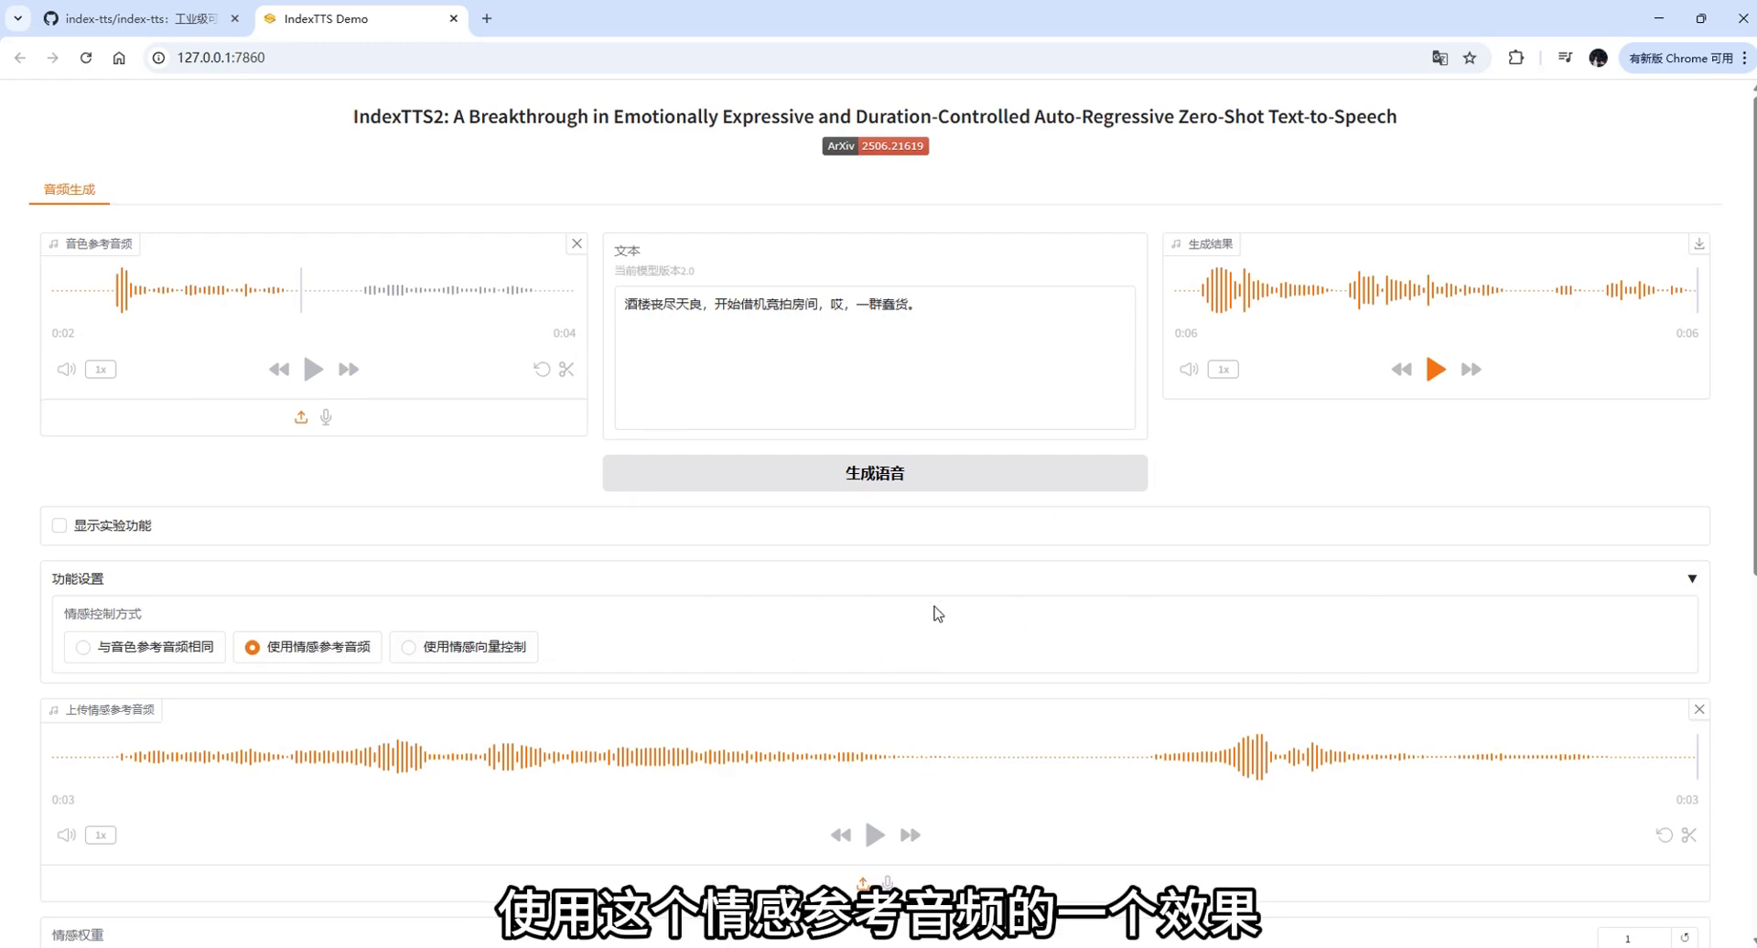
scroll(938, 607, "down", 2)
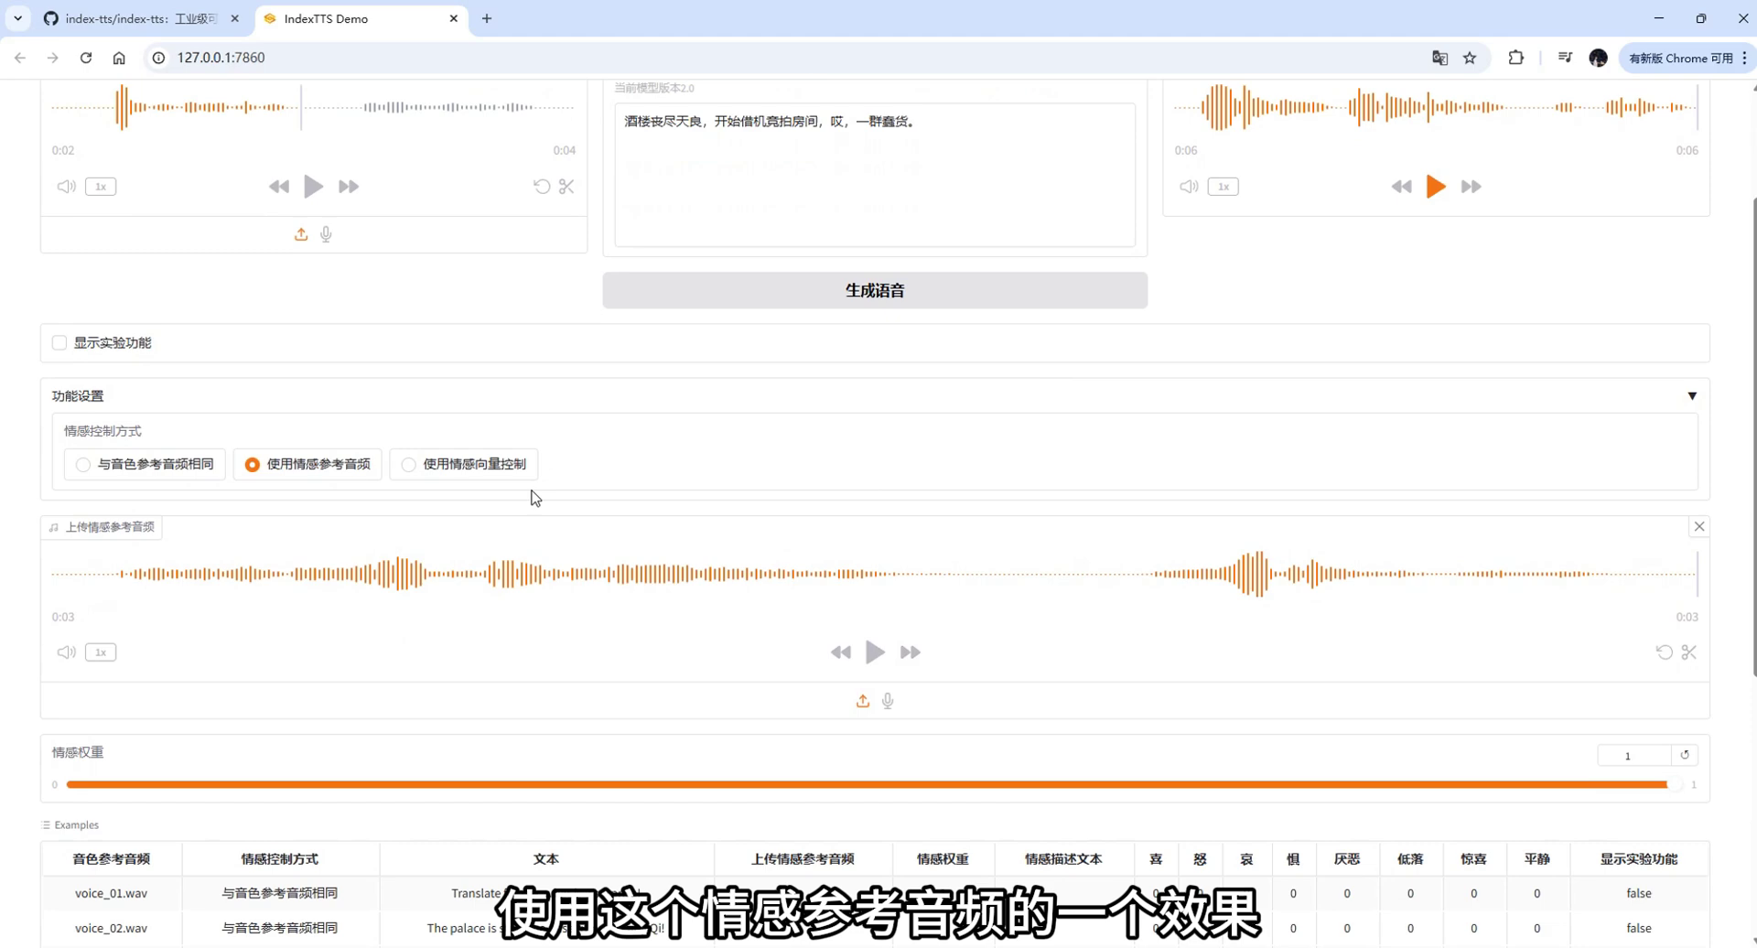
Load the voice_09.wav example for emotion vector control and play its timbre reference audio.
left_click(475, 475)
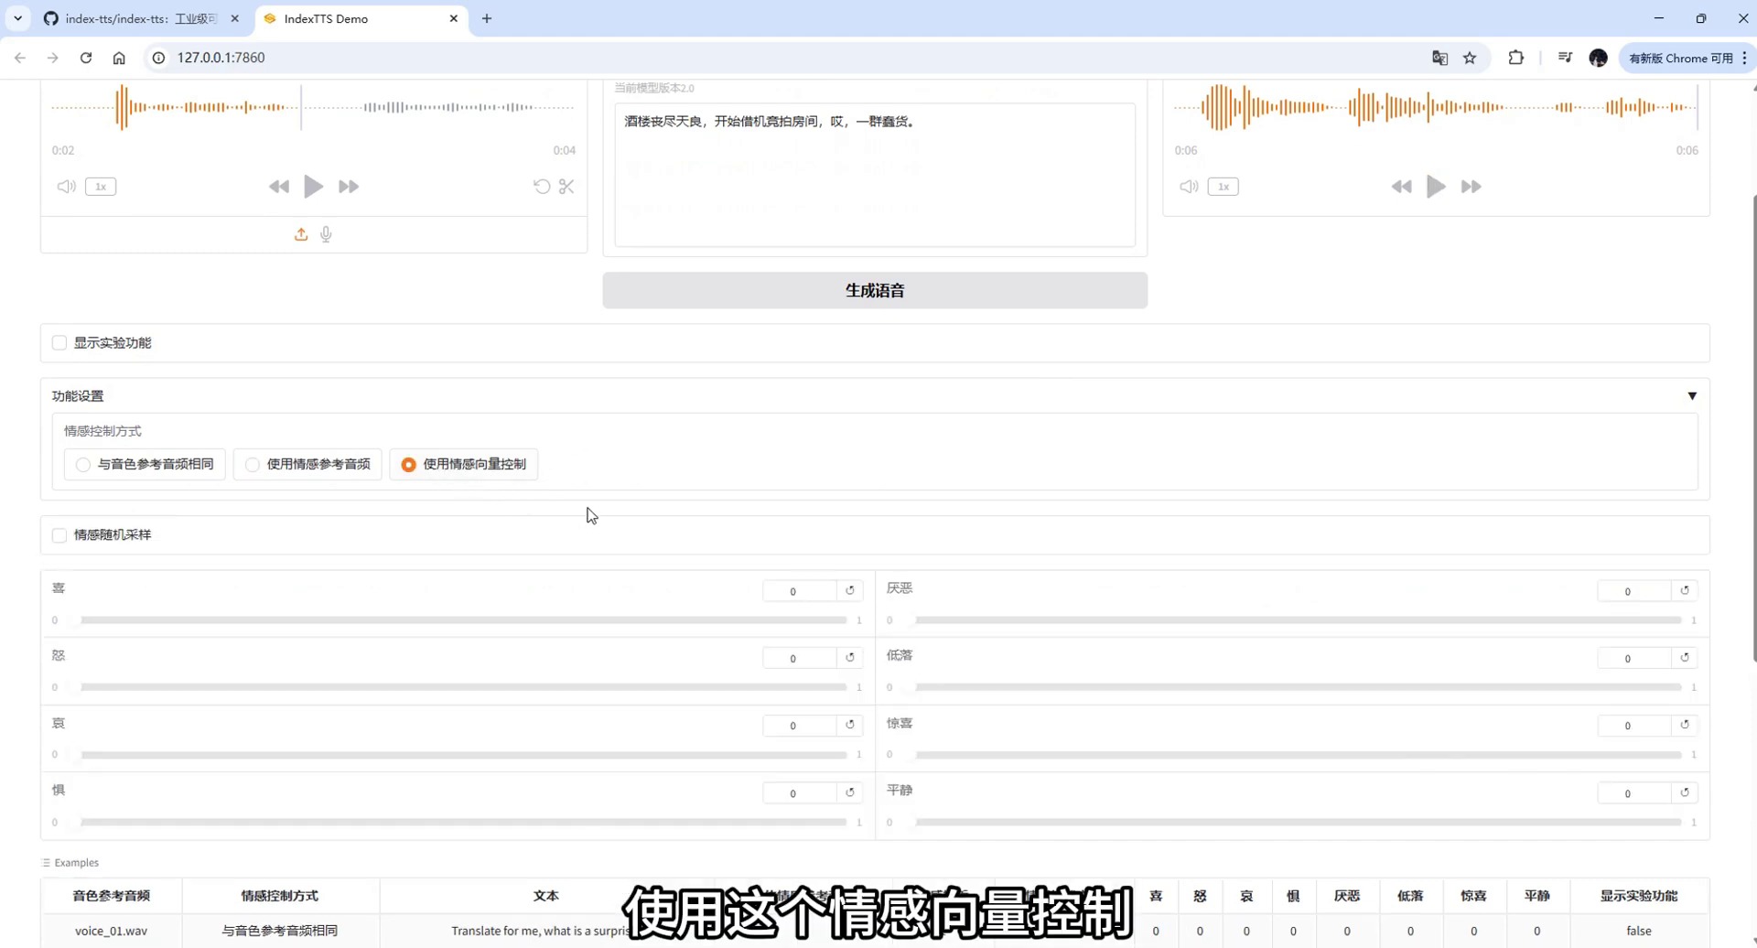
scroll(541, 506, "down", 2)
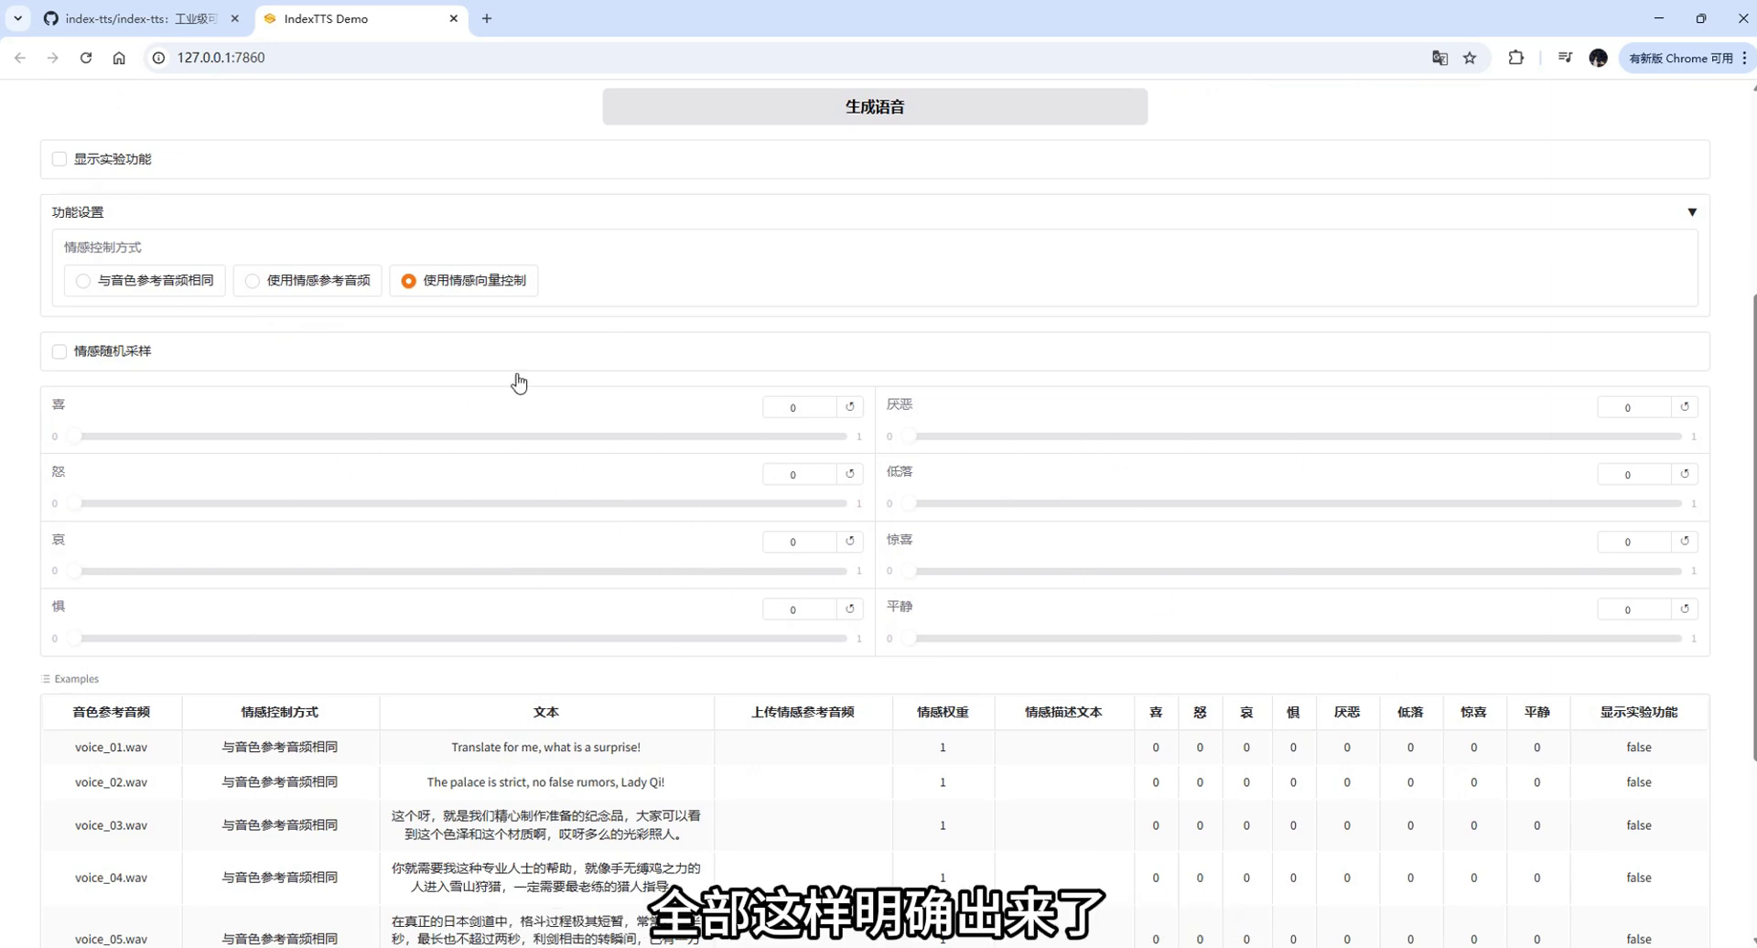
scroll(535, 686, "down", 3)
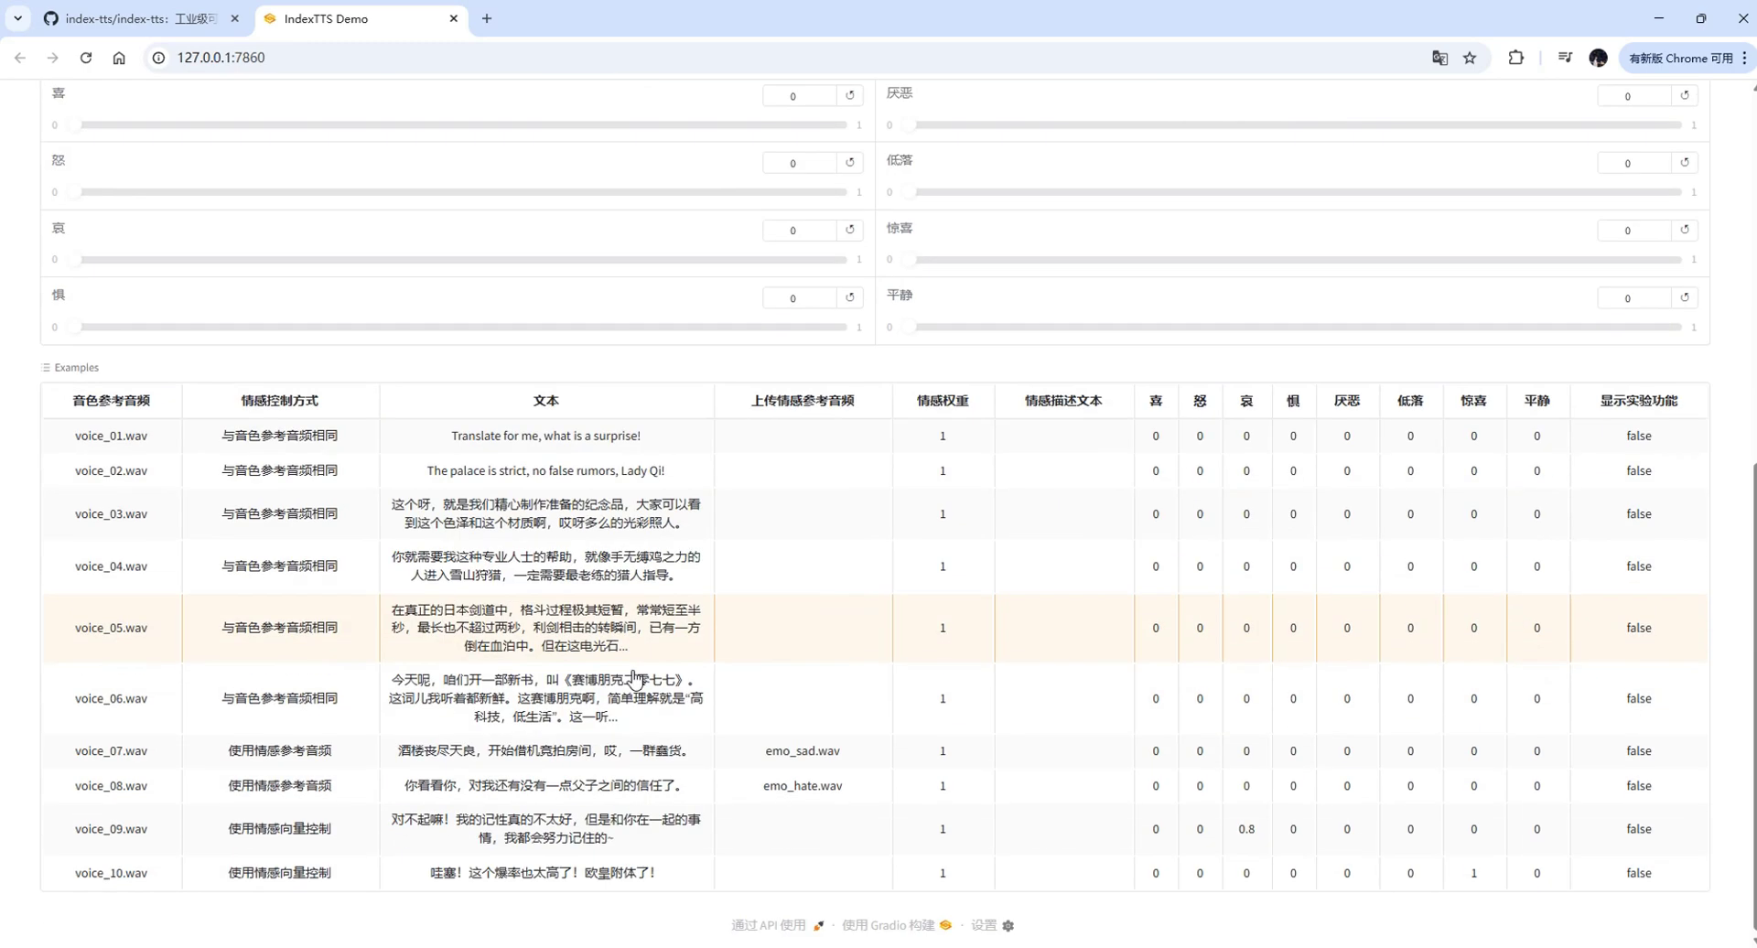
left_click(145, 828)
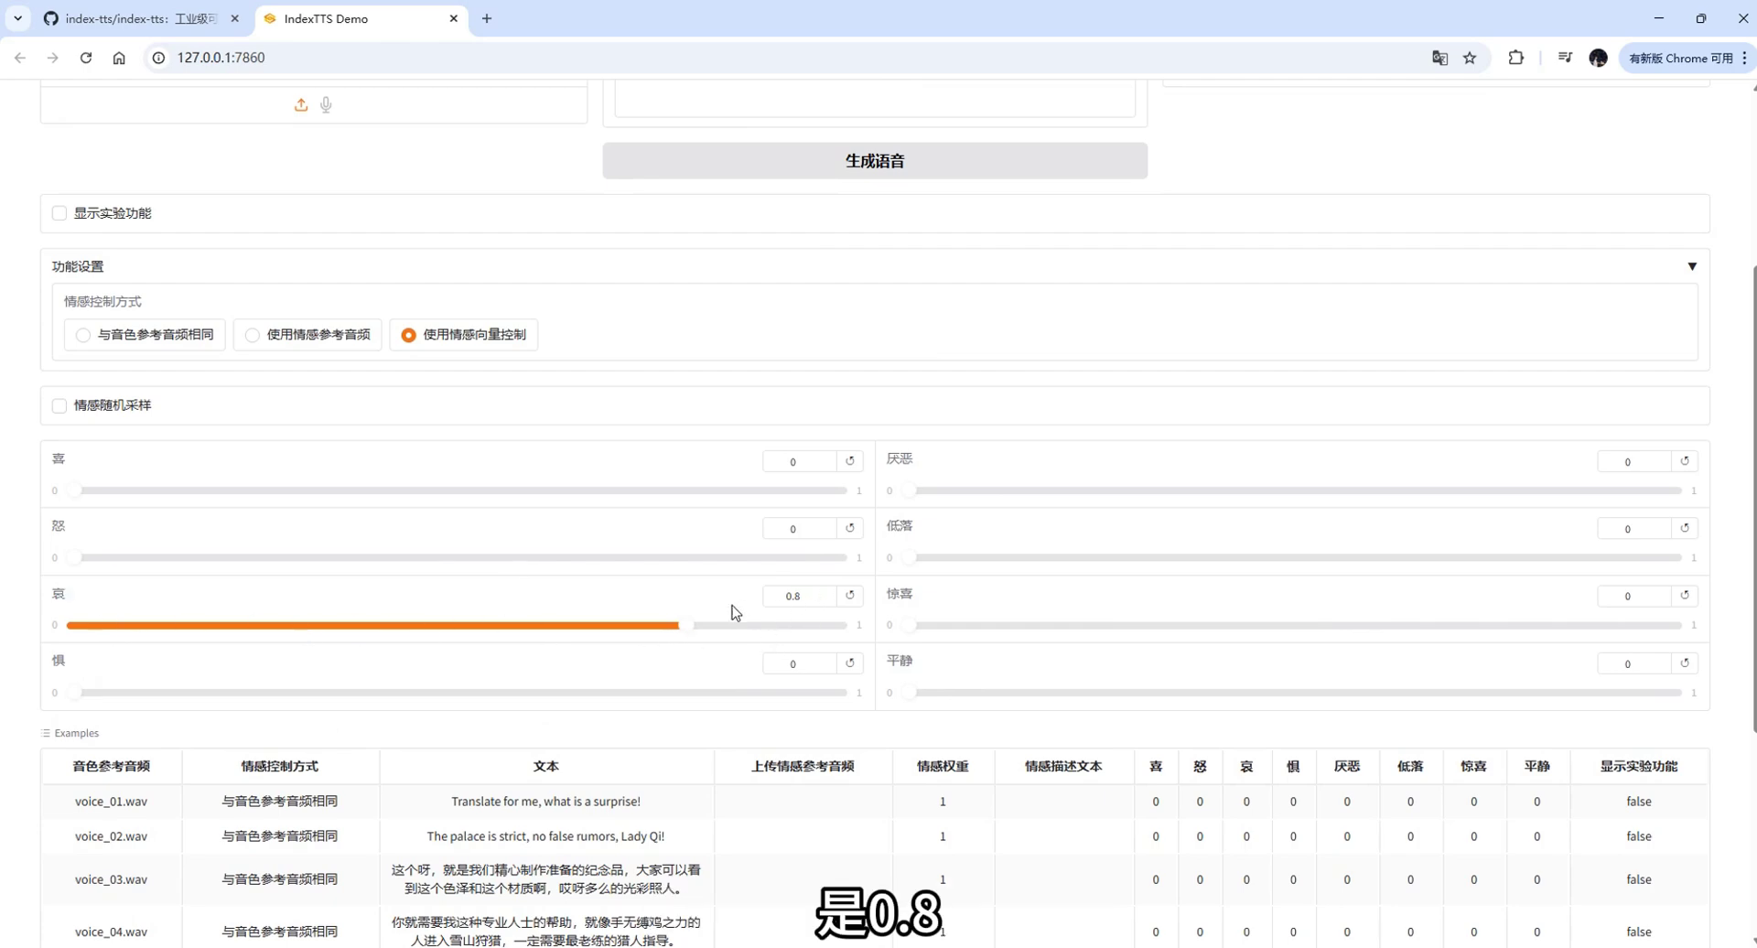
scroll(804, 655, "up", 4)
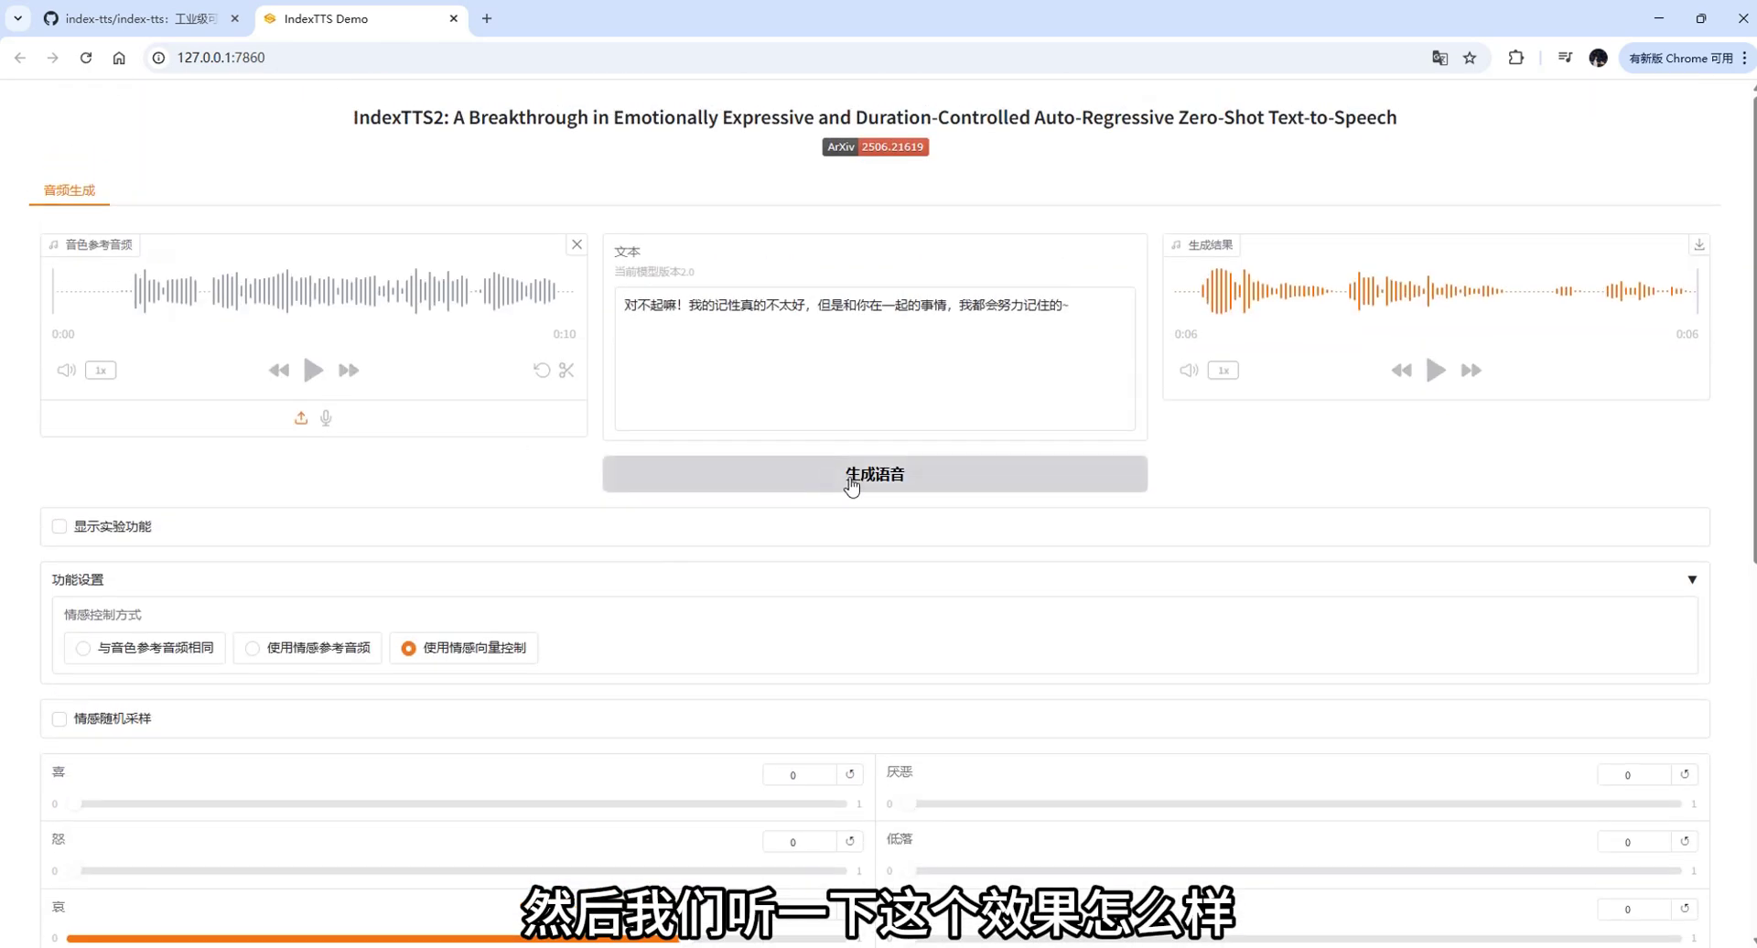
left_click(311, 375)
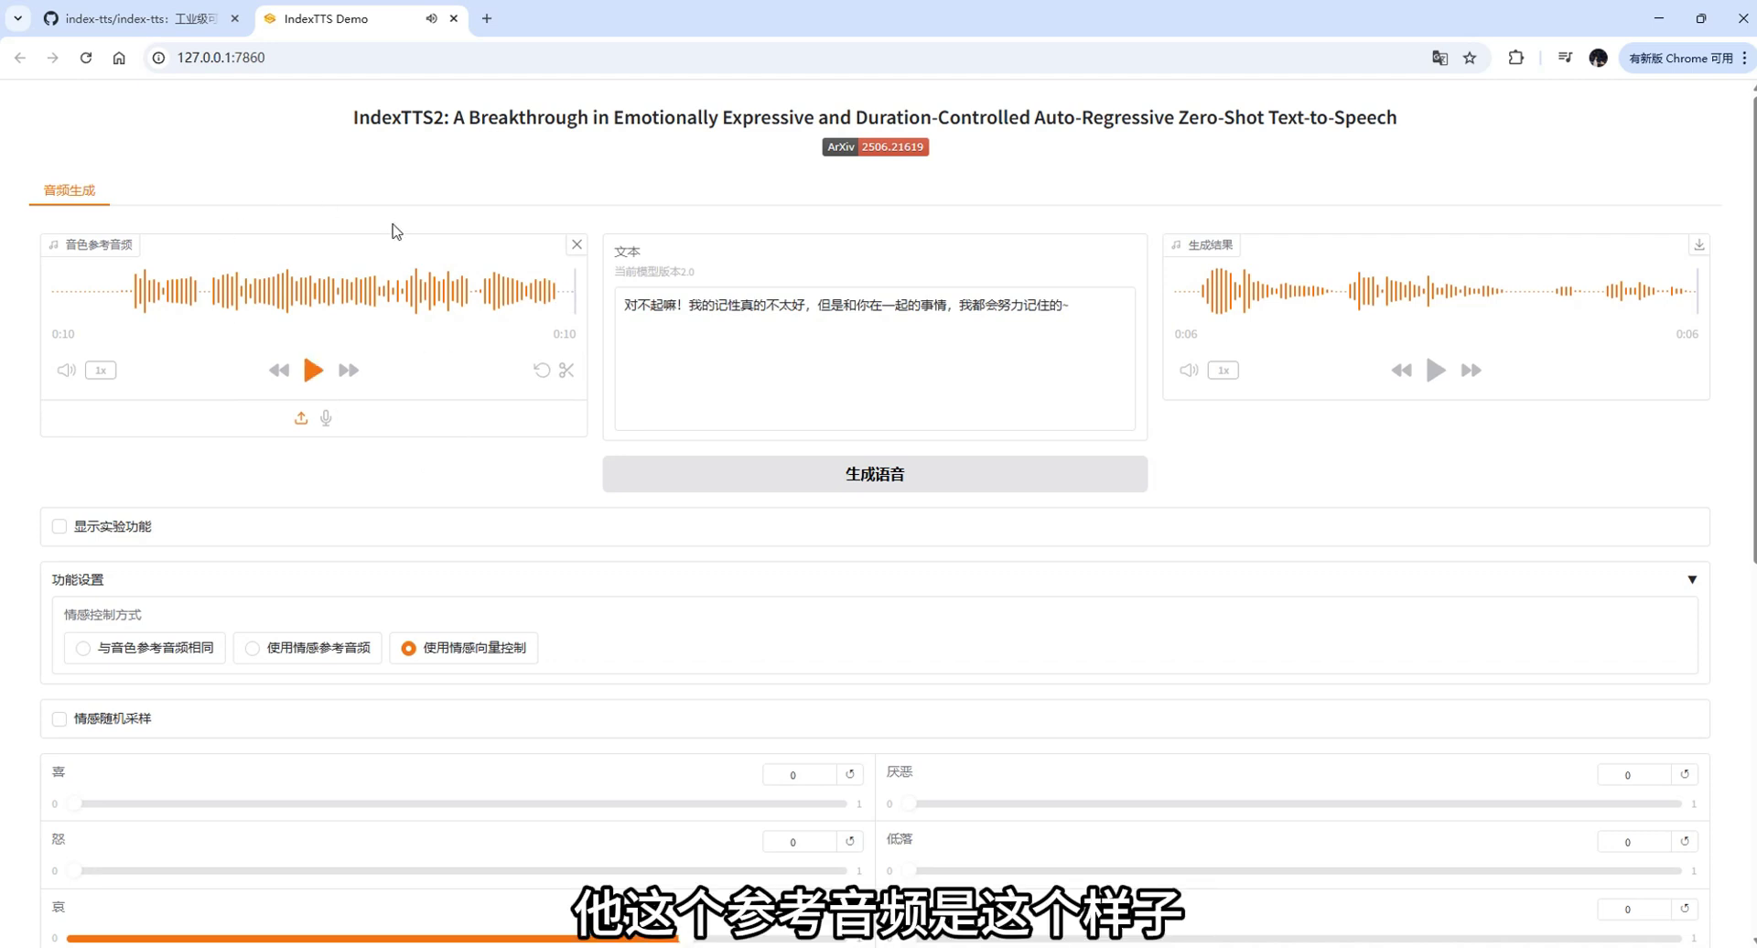
Generate the speech with the example's sadness (哀) emotion vector and play the result.
left_click(928, 496)
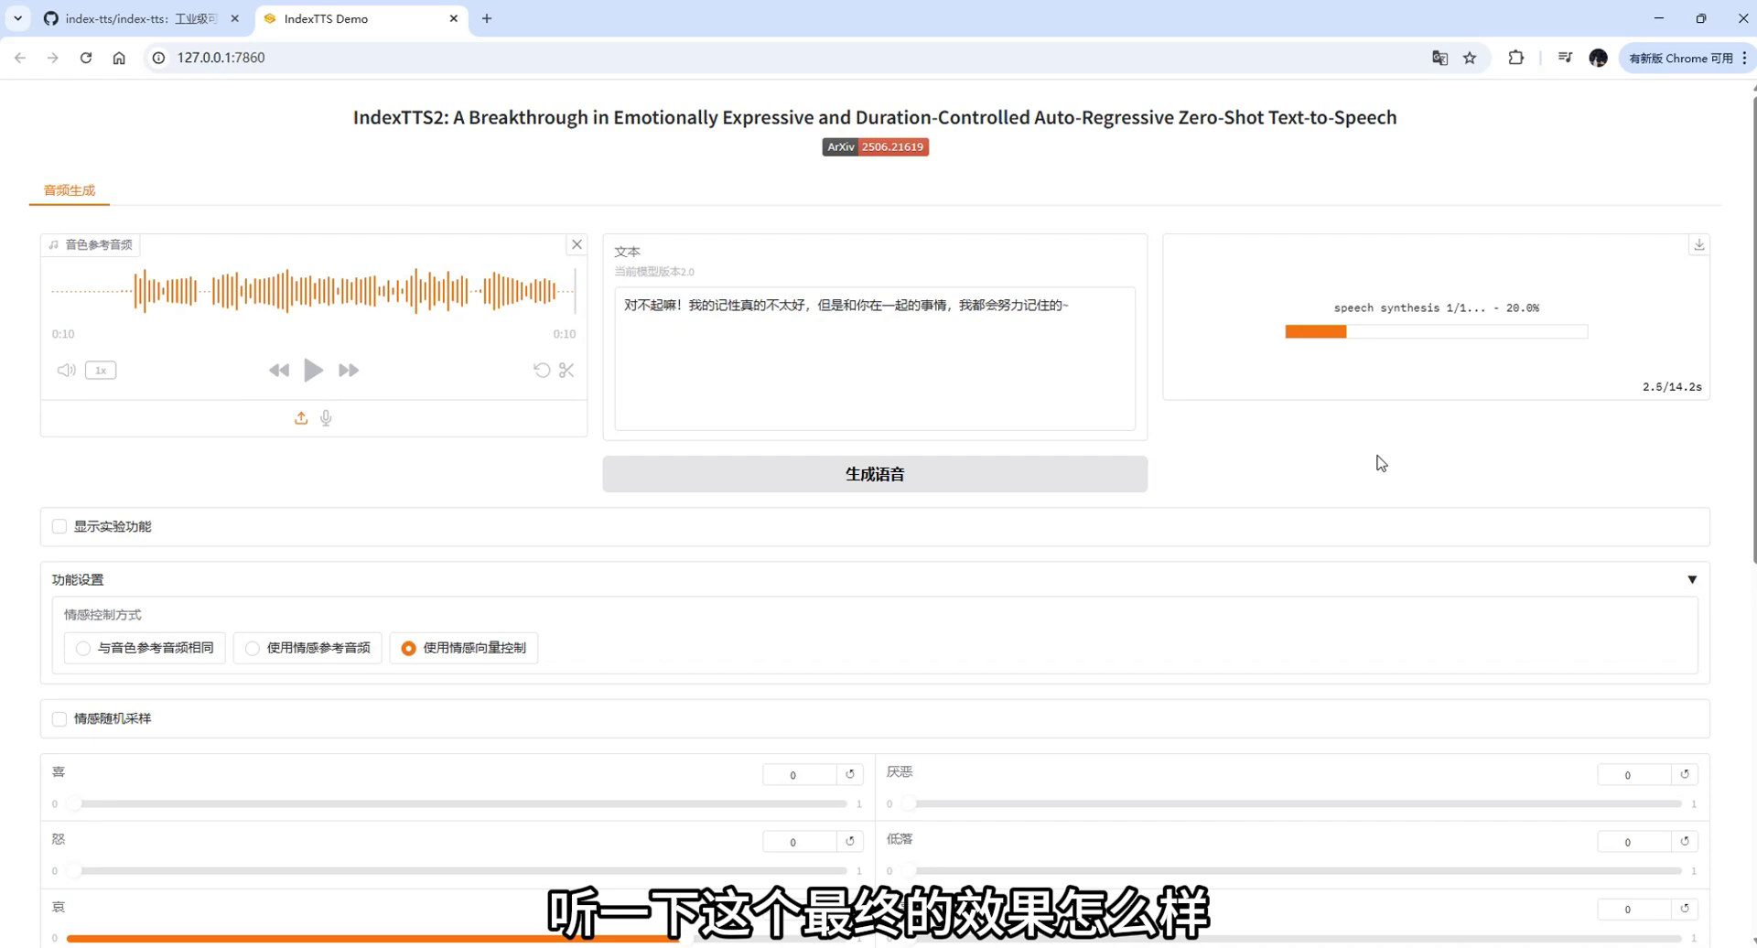
scroll(942, 655, "down", 2)
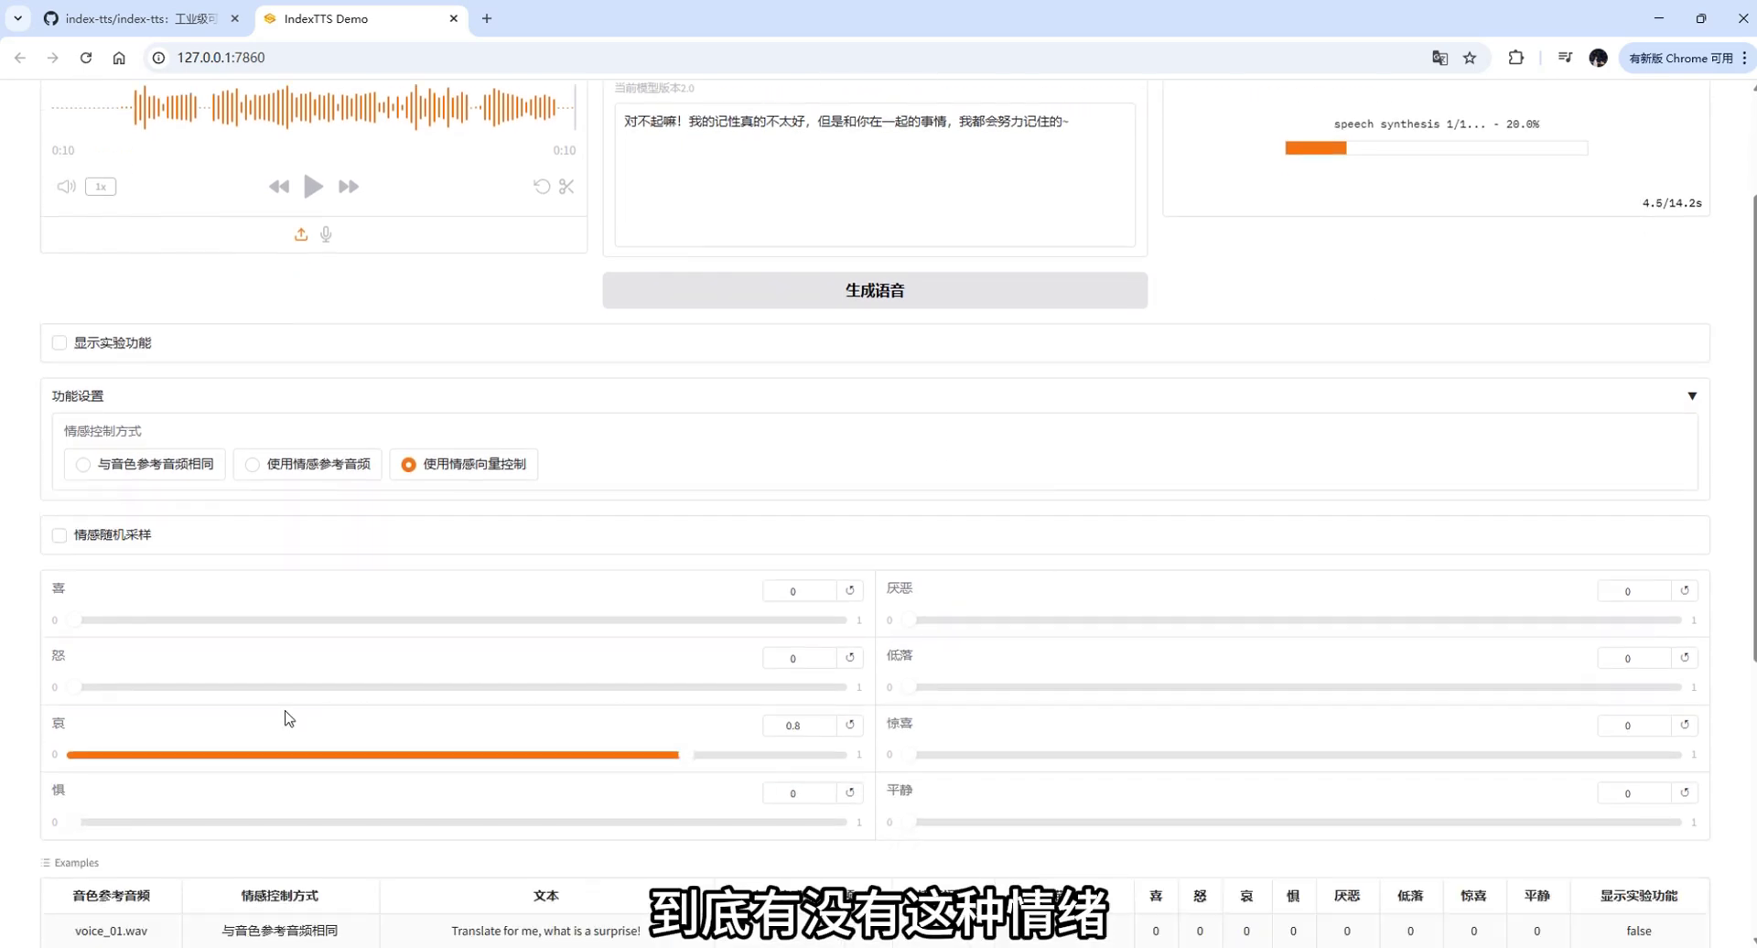
scroll(1262, 591, "up", 2)
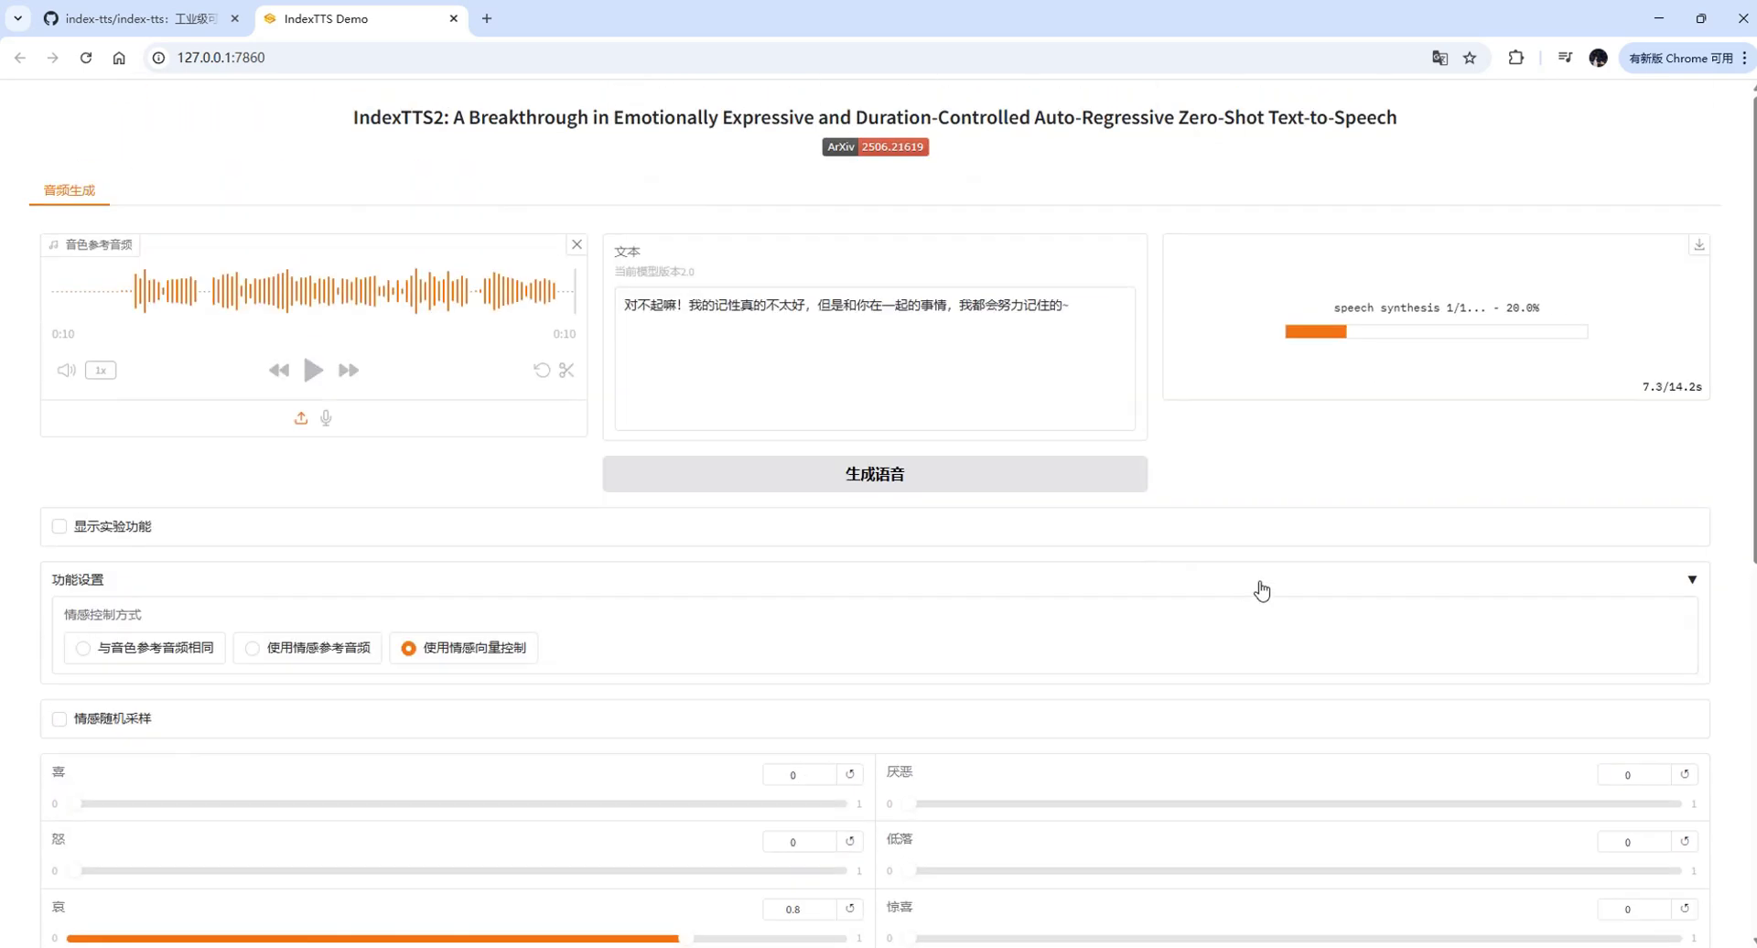
left_click(1435, 370)
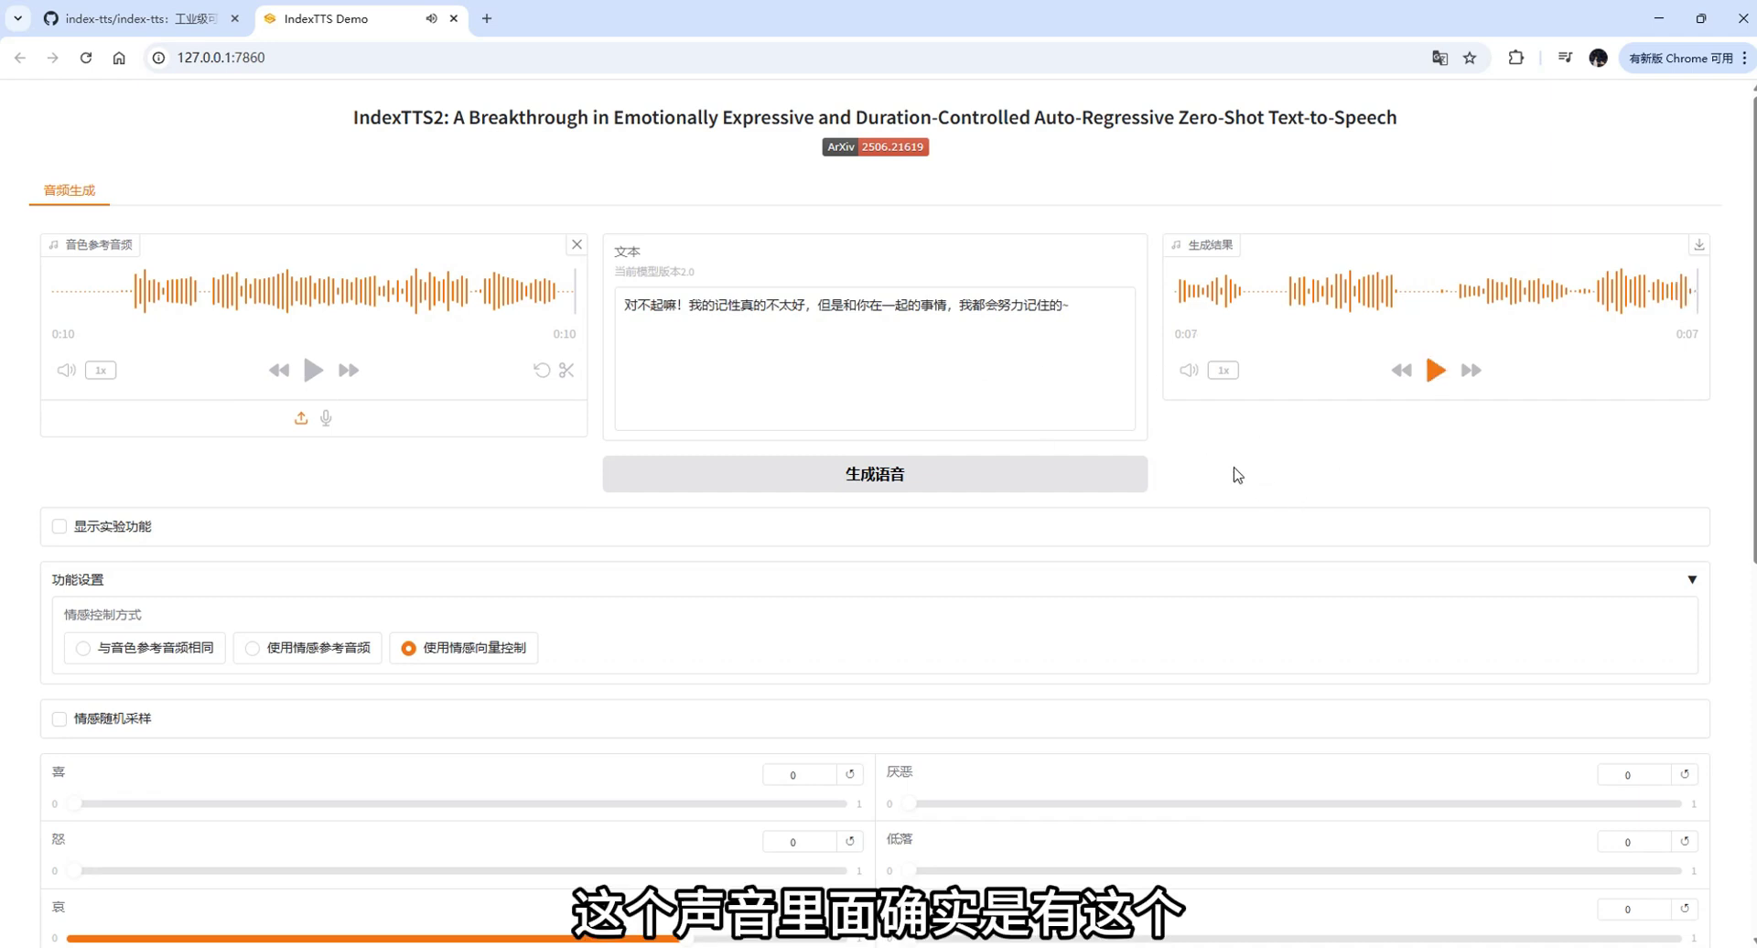
scroll(1181, 519, "down", 1)
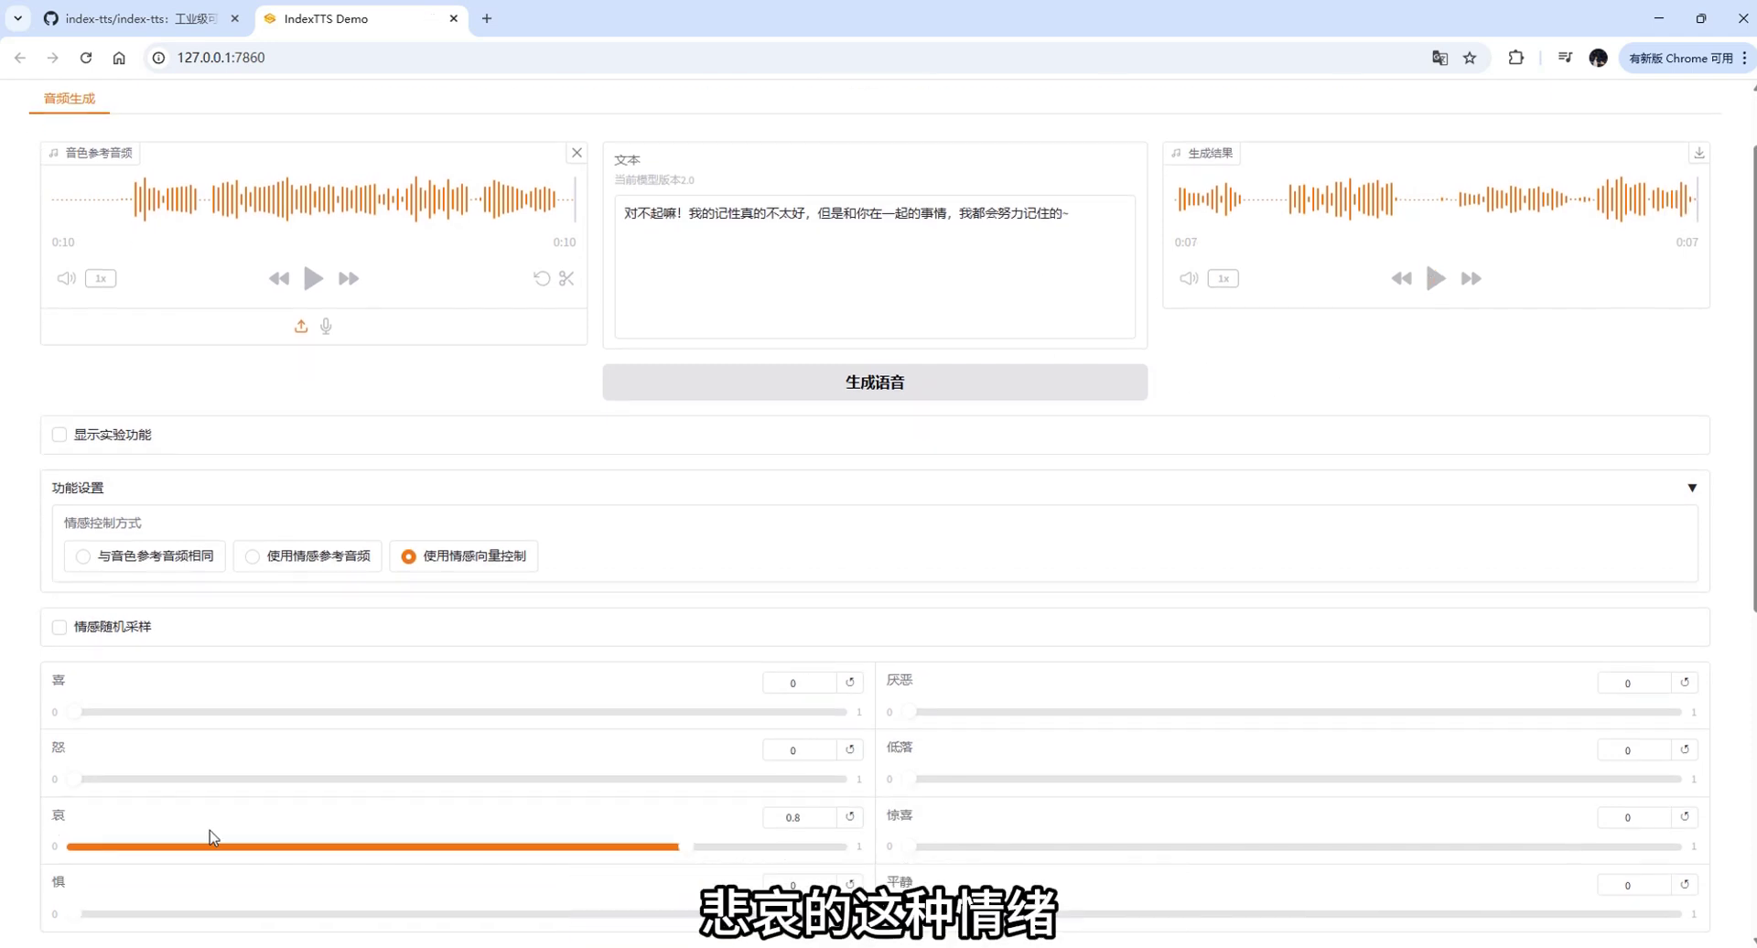
scroll(1215, 575, "up", 1)
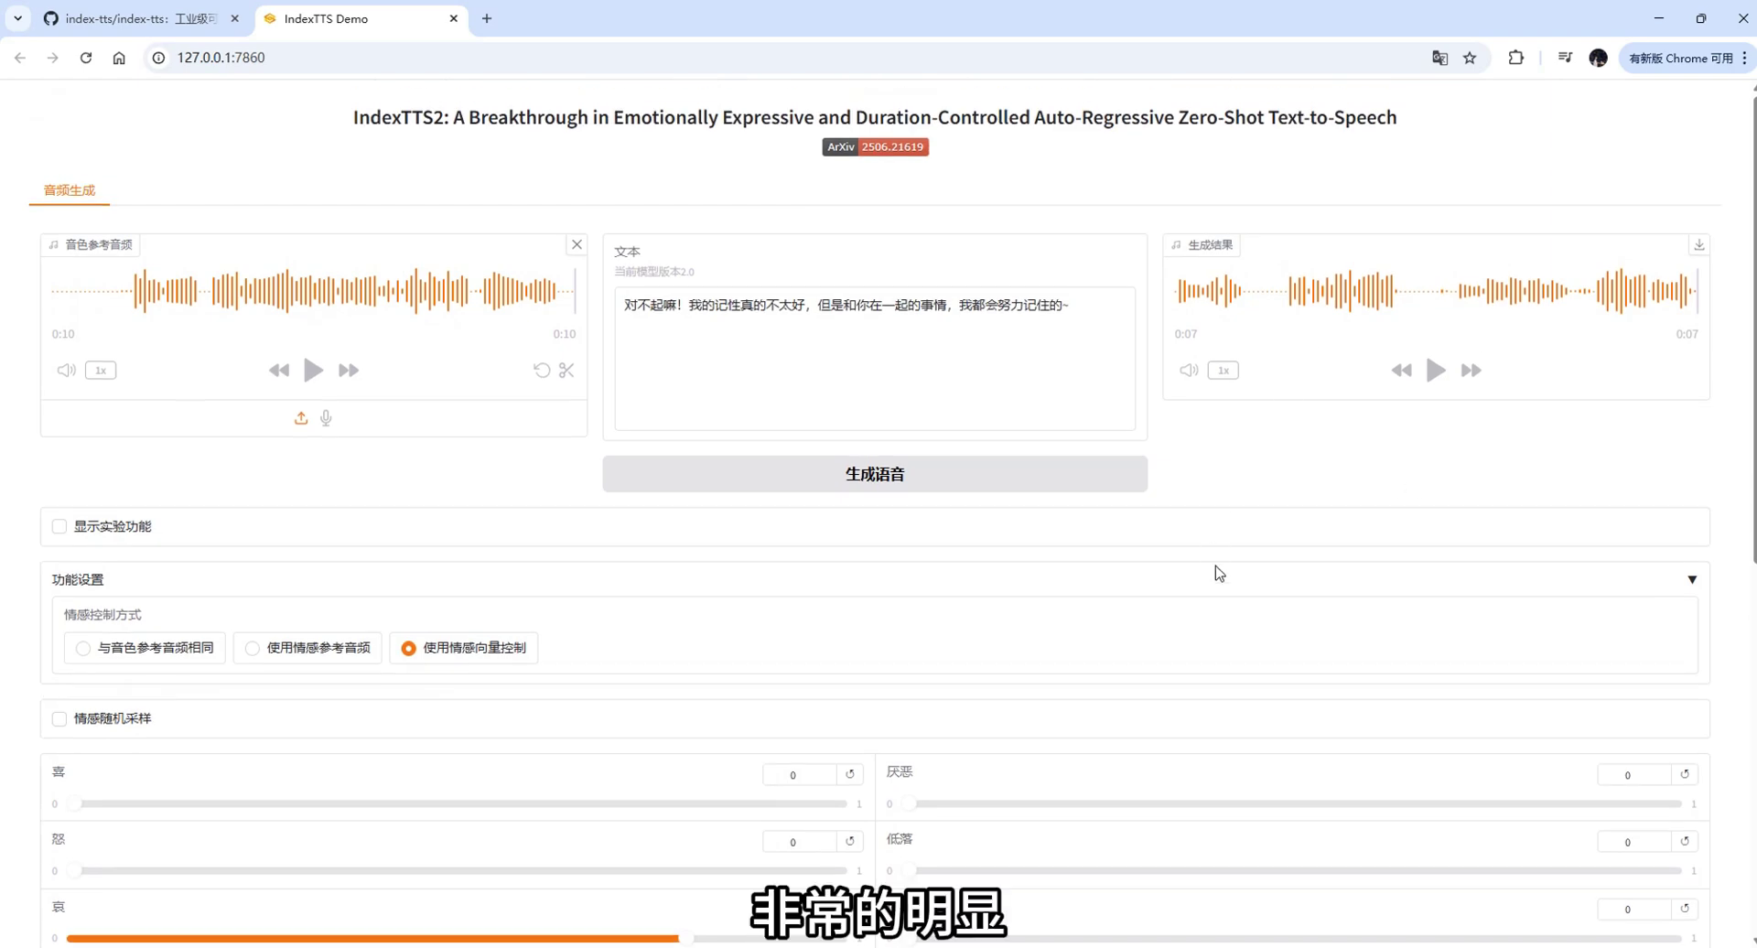
Set the sadness (哀) emotion weight to 0 and the surprise (惊喜) weight to 1.
scroll(1053, 640, "down", 2)
left_click_drag(682, 756, 28, 756)
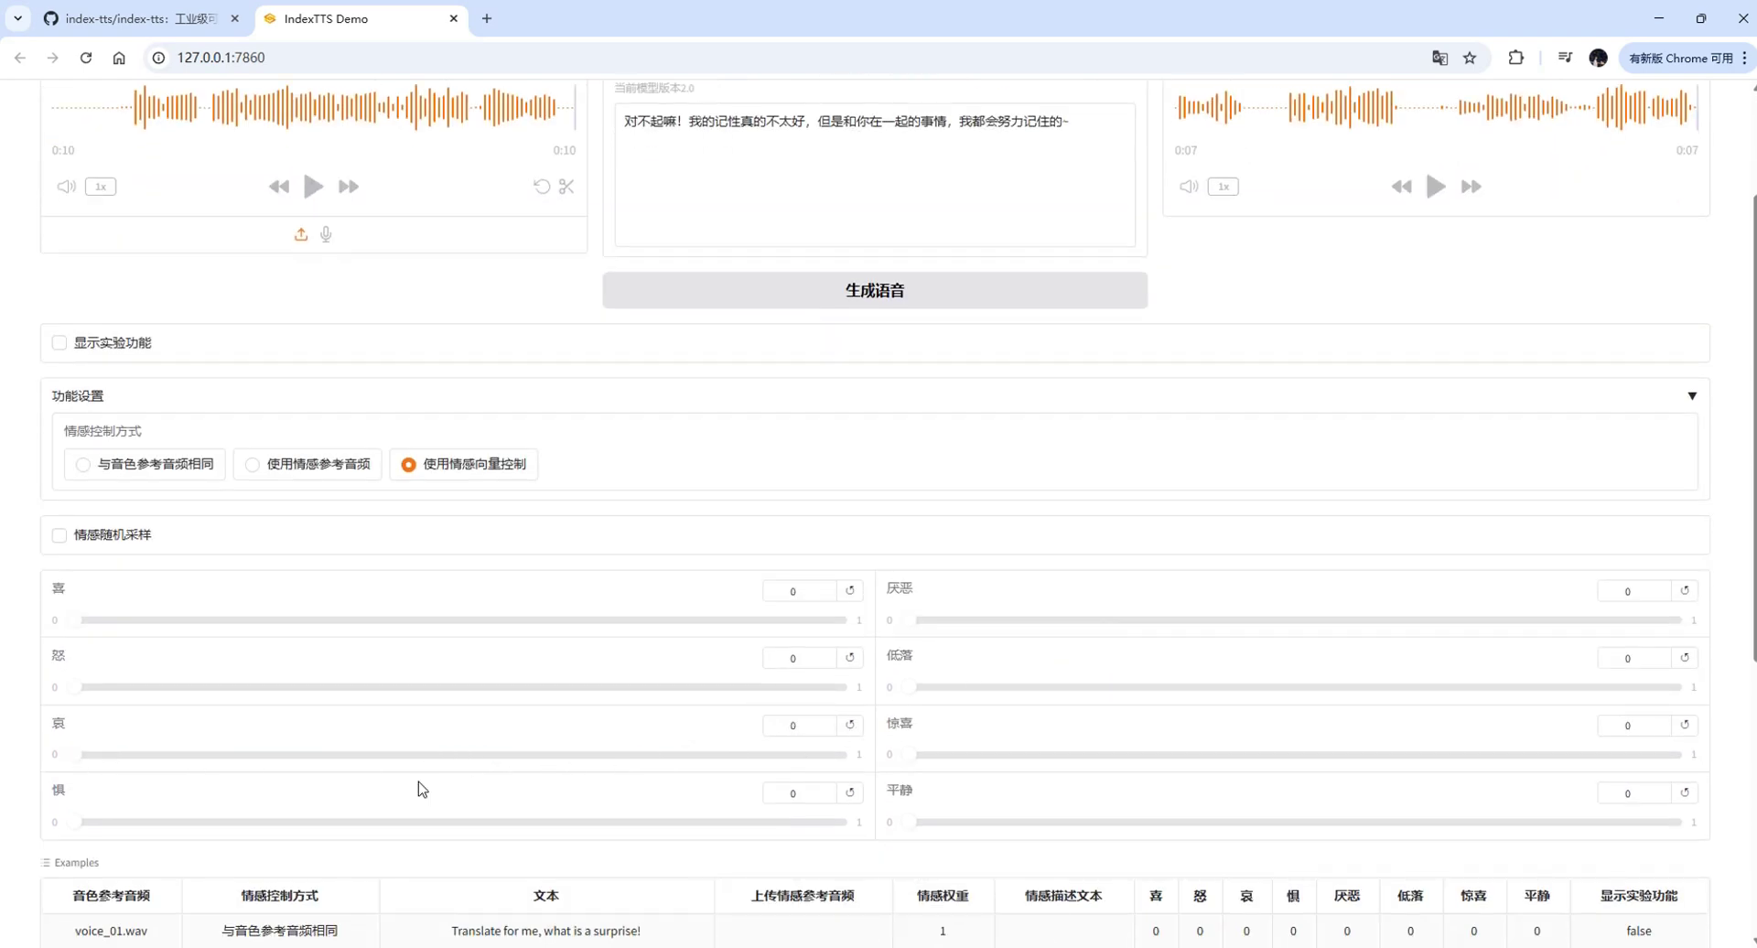
left_click_drag(918, 762, 1688, 765)
Generate the speech with the surprise-only emotion vector and play the result.
scroll(973, 529, "up", 2)
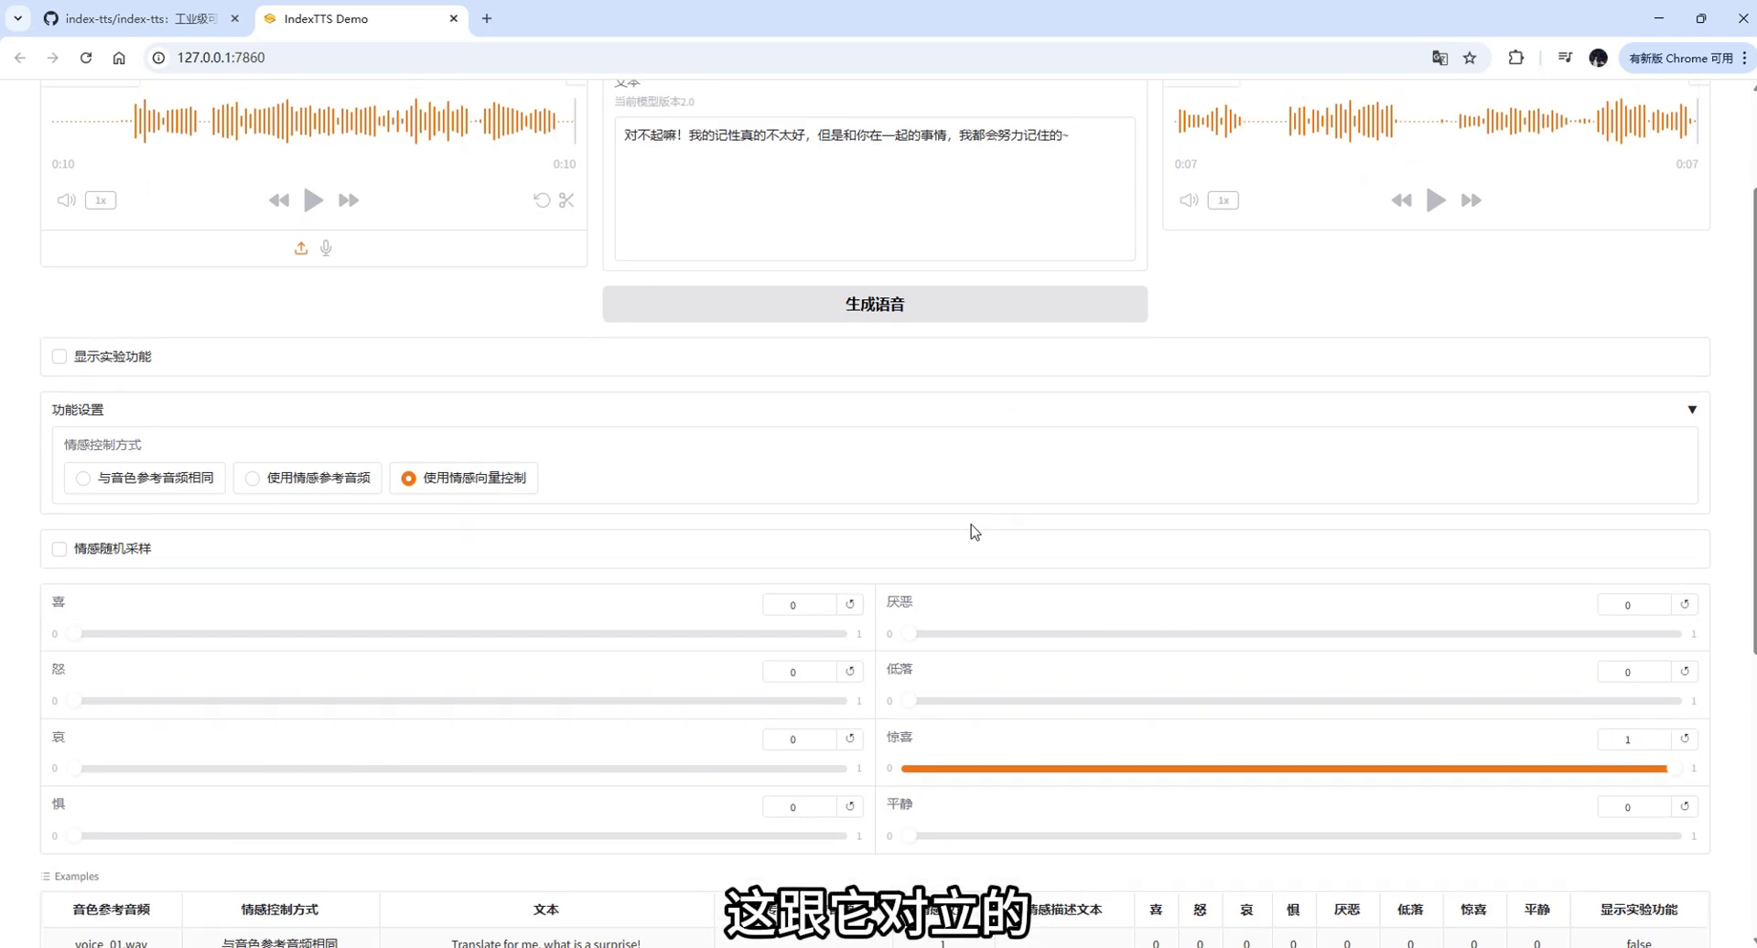
left_click(909, 485)
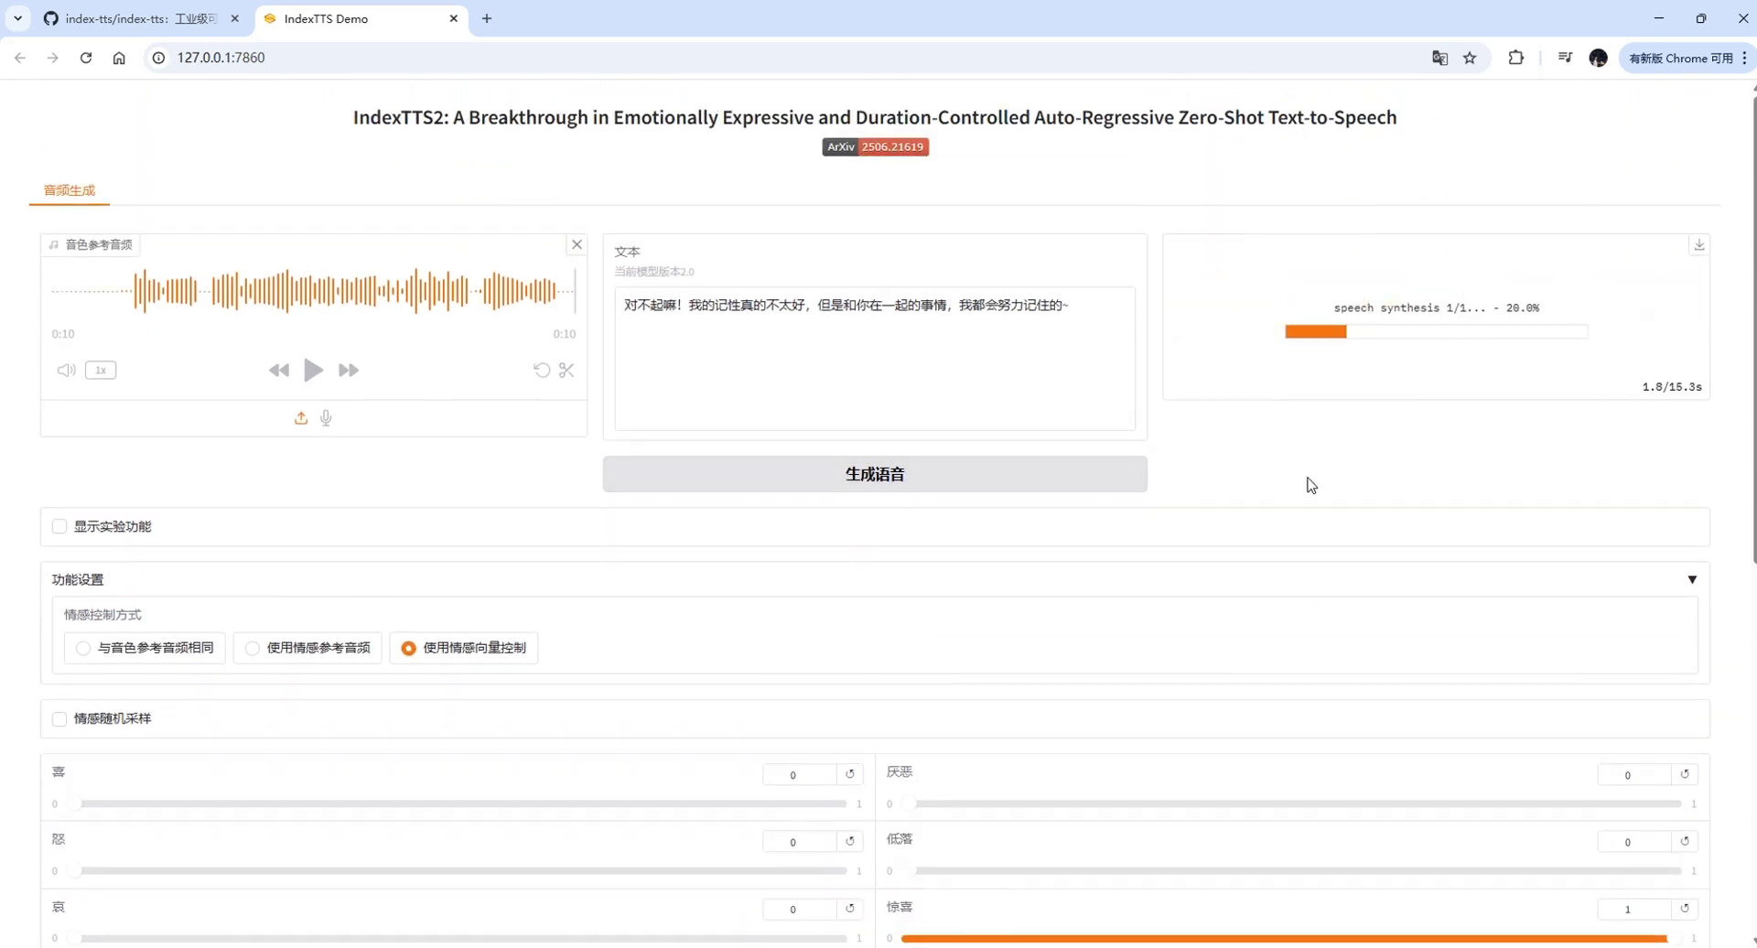
left_click(1435, 370)
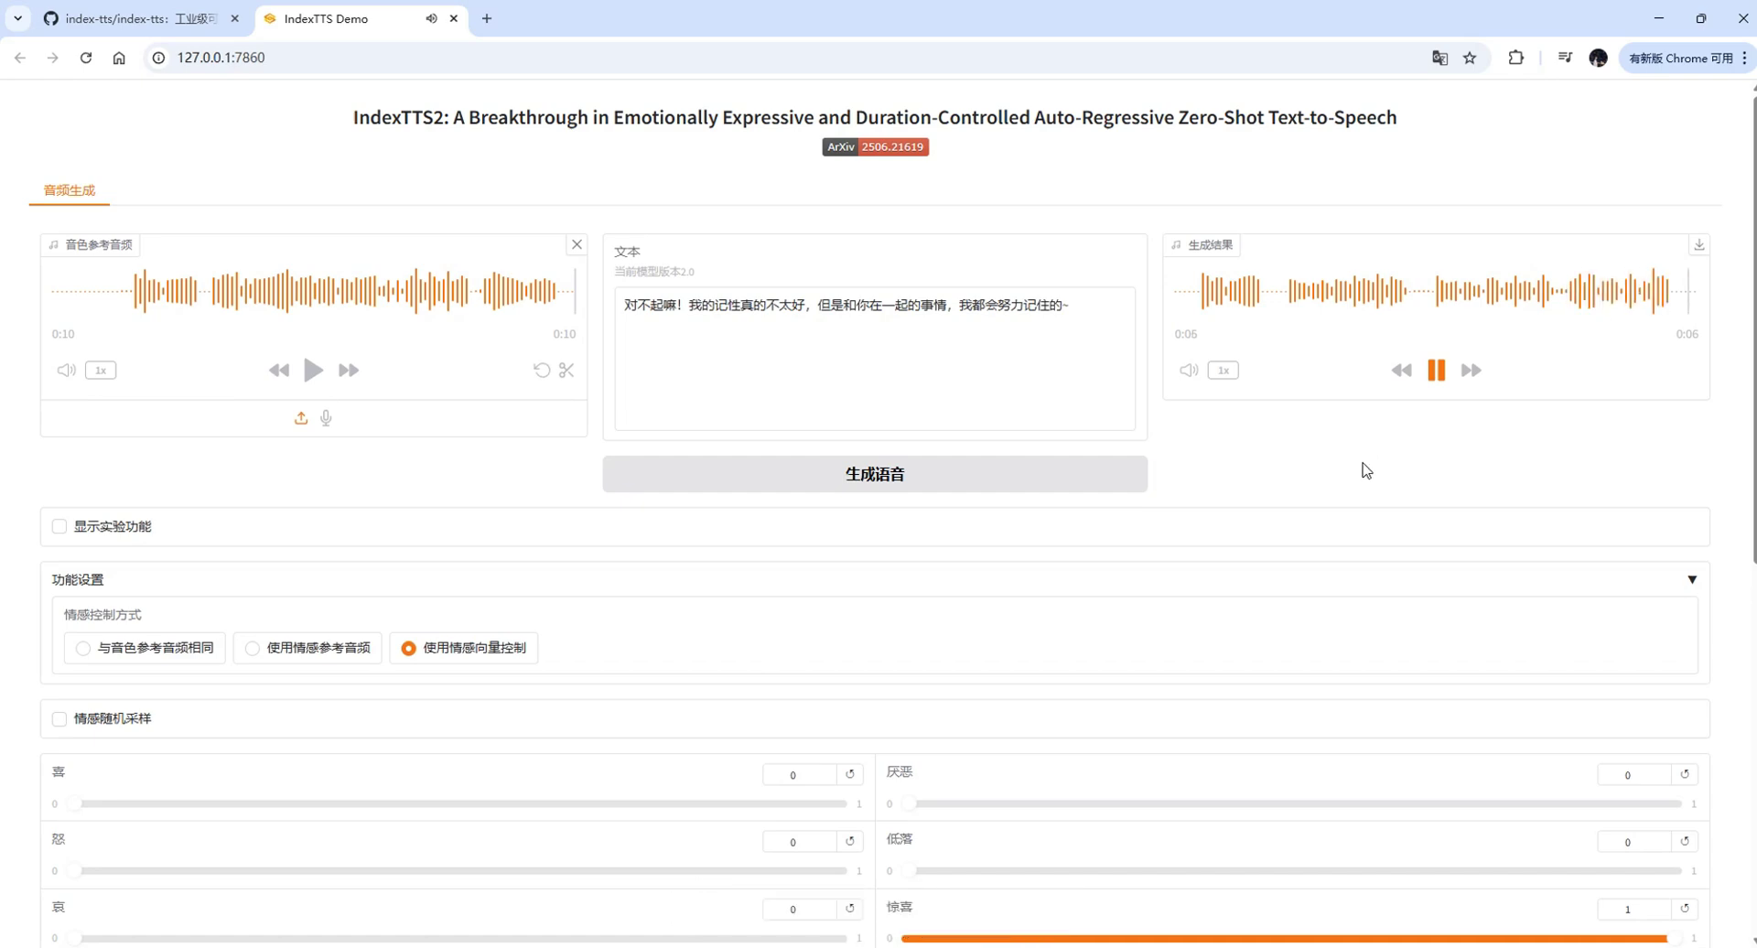
Set the surprise (惊喜) emotion weight to 0.7 and the anger (怒) weight to 0.5.
scroll(1149, 685, "down", 3)
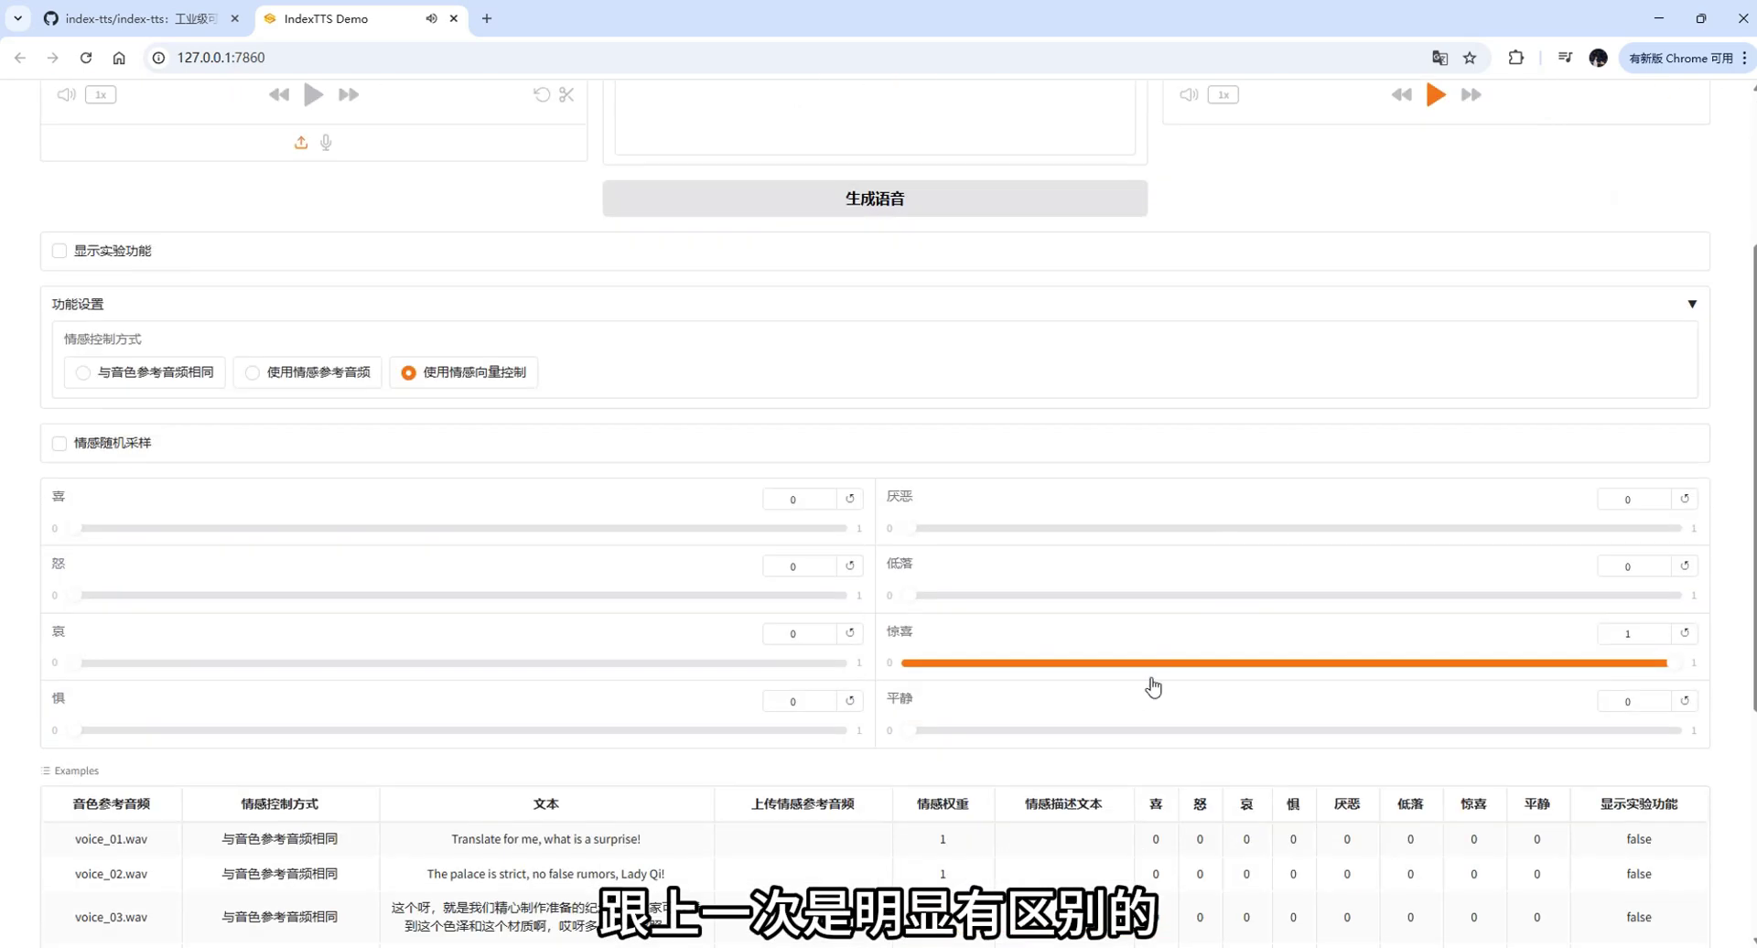
scroll(1144, 714, "up", 1)
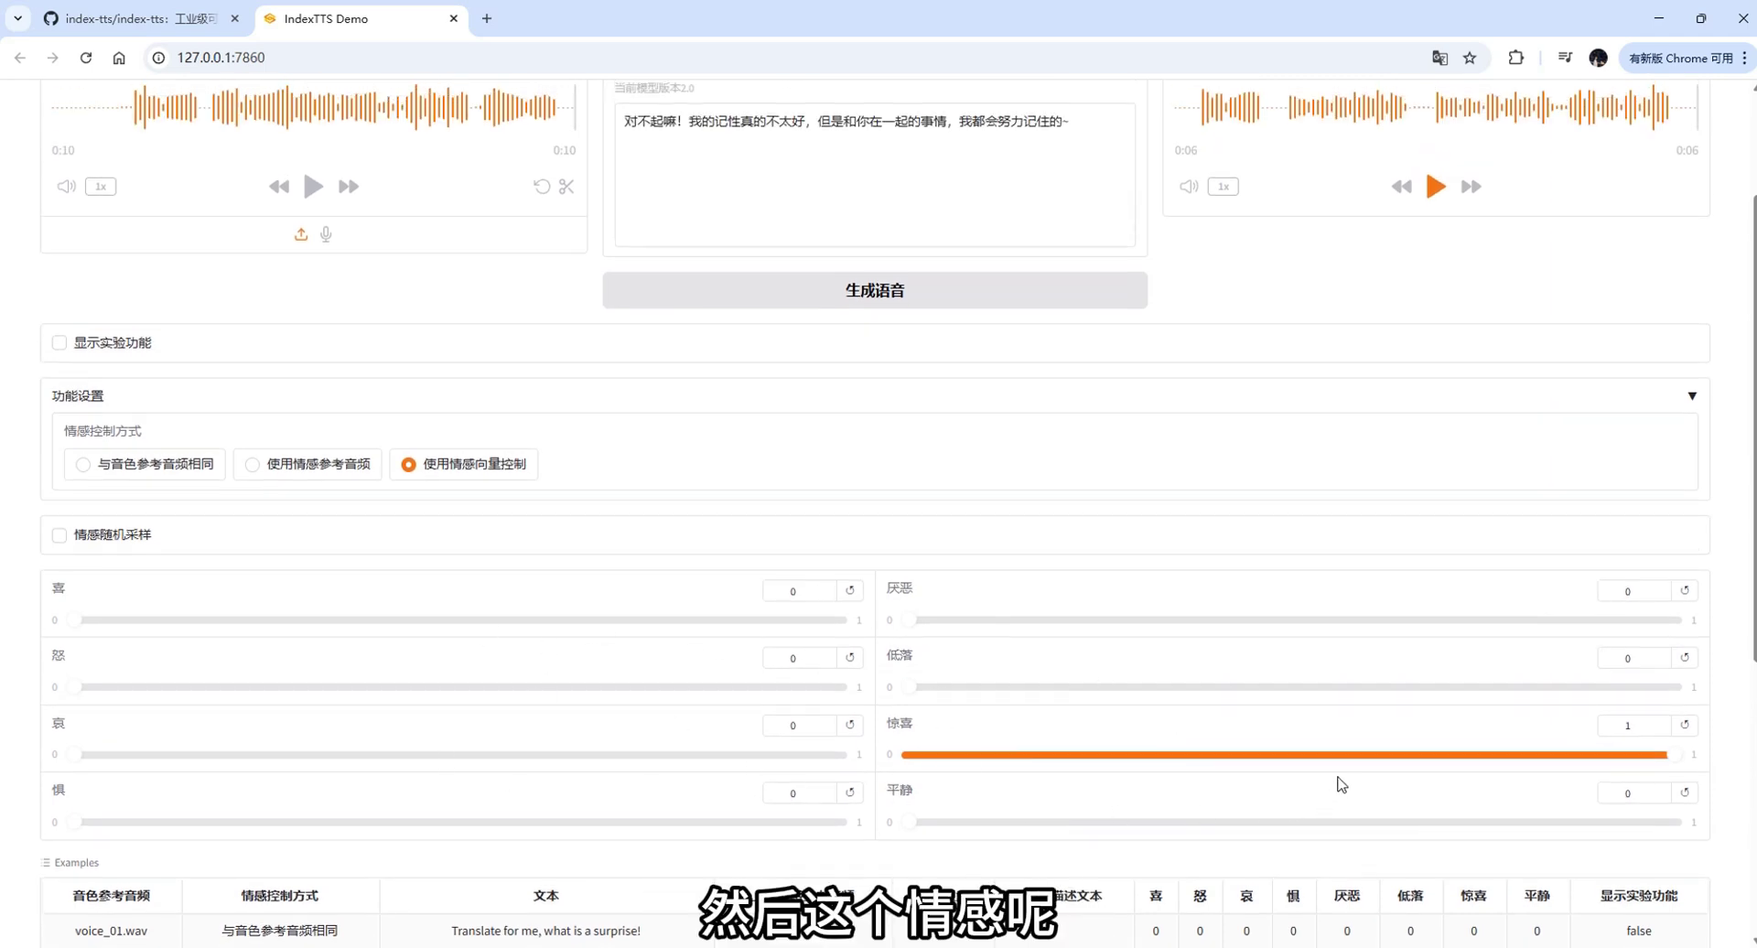
left_click(1410, 756)
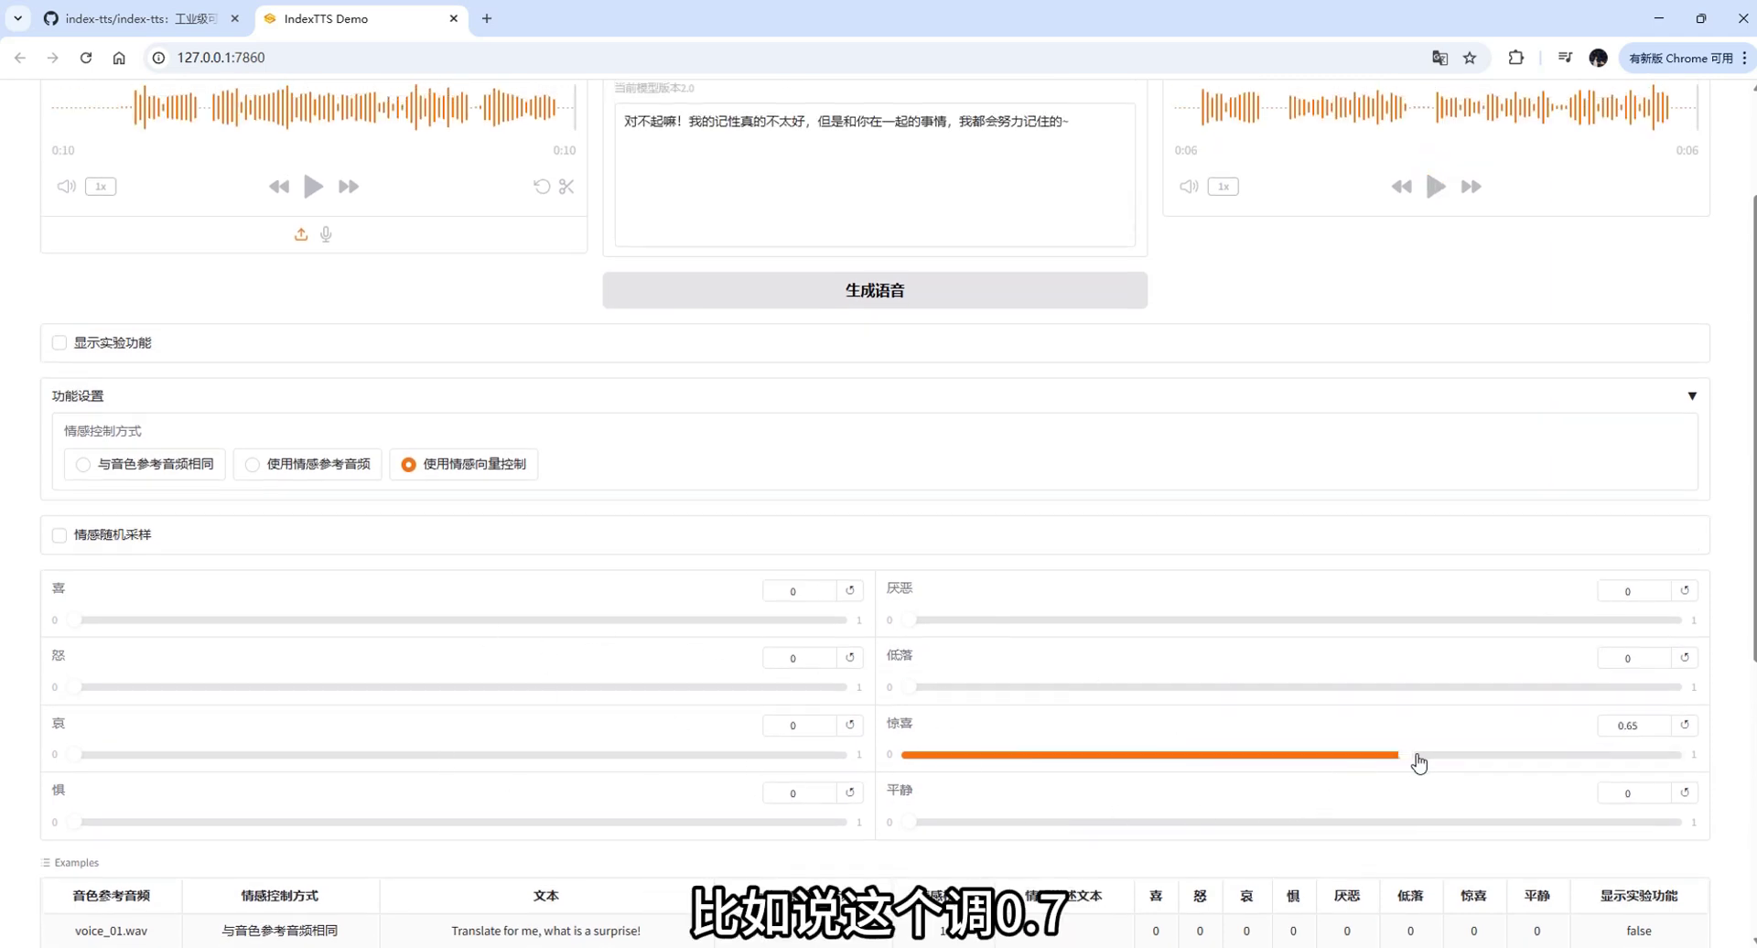
left_click_drag(1418, 759, 1431, 758)
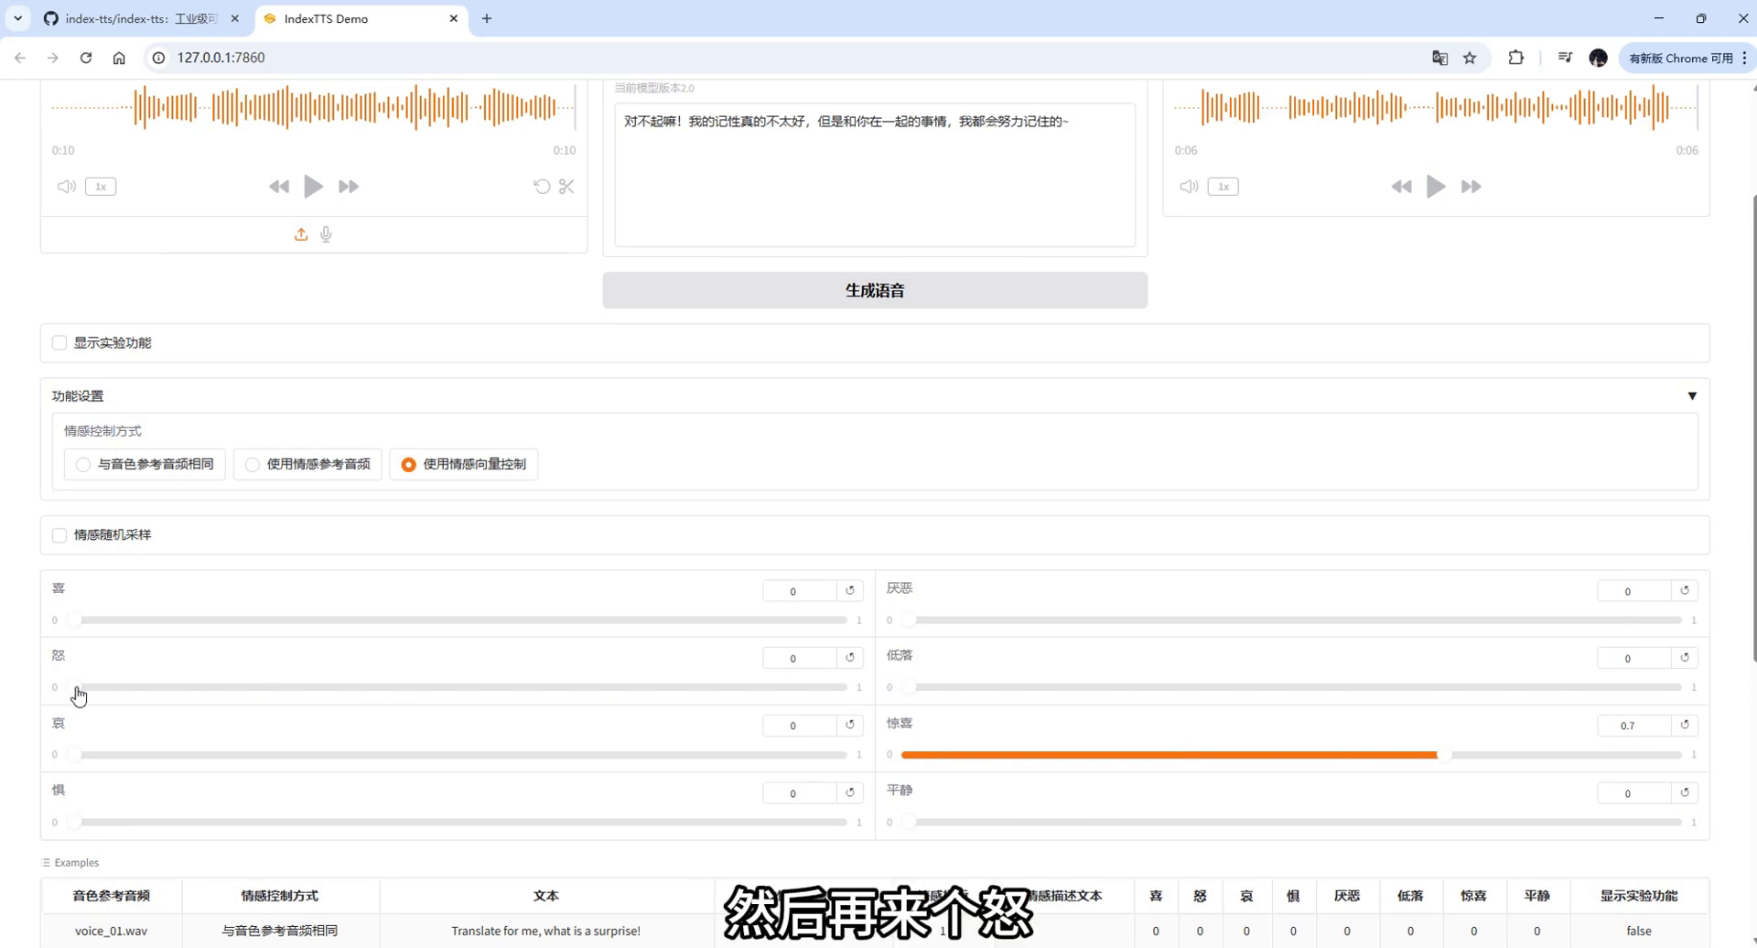
left_click_drag(78, 695, 473, 709)
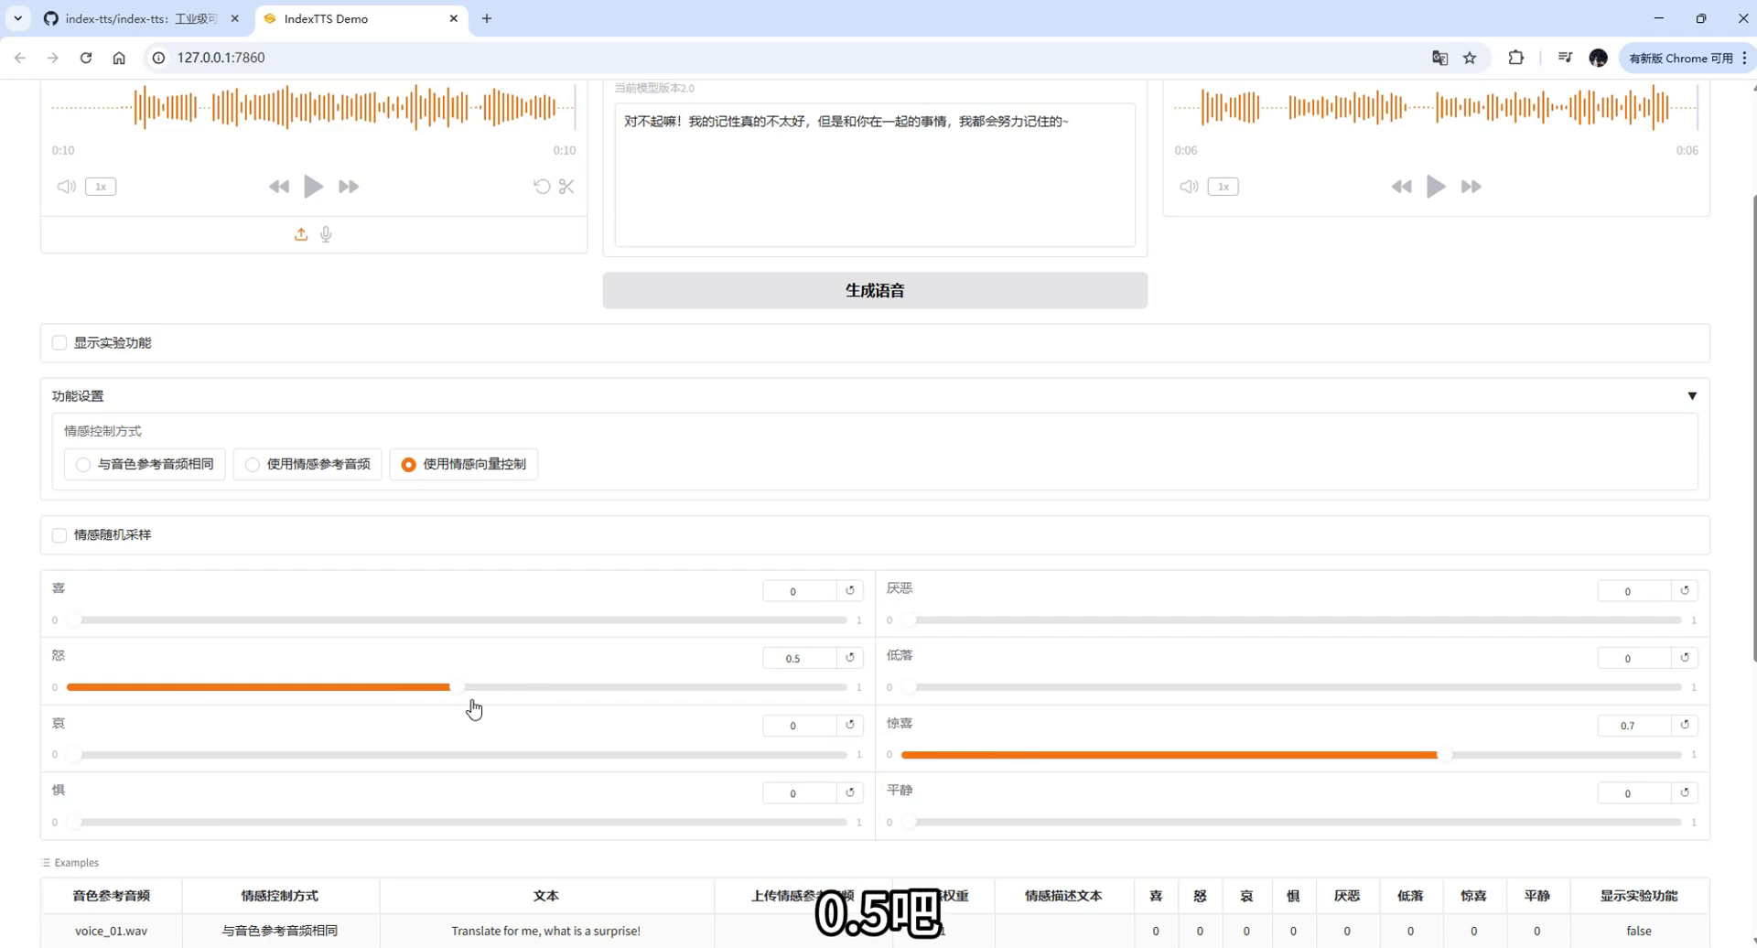
Generate the speech with the mixed anger and surprise vector and play the result.
left_click(911, 294)
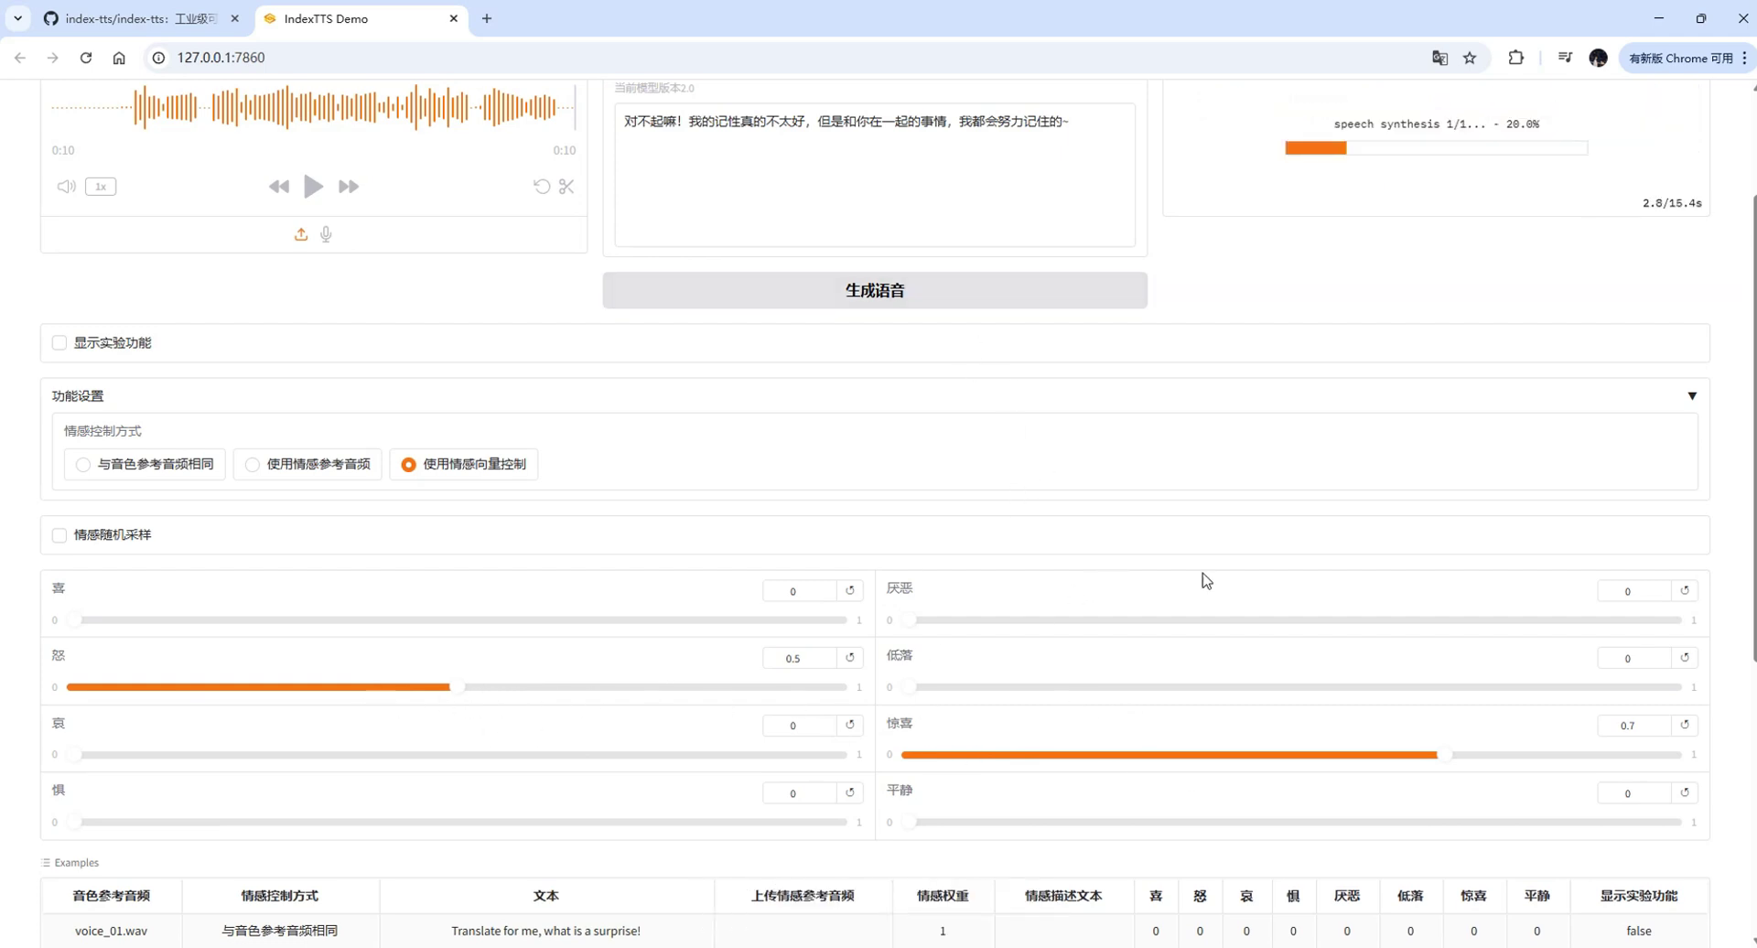
scroll(1217, 586, "up", 2)
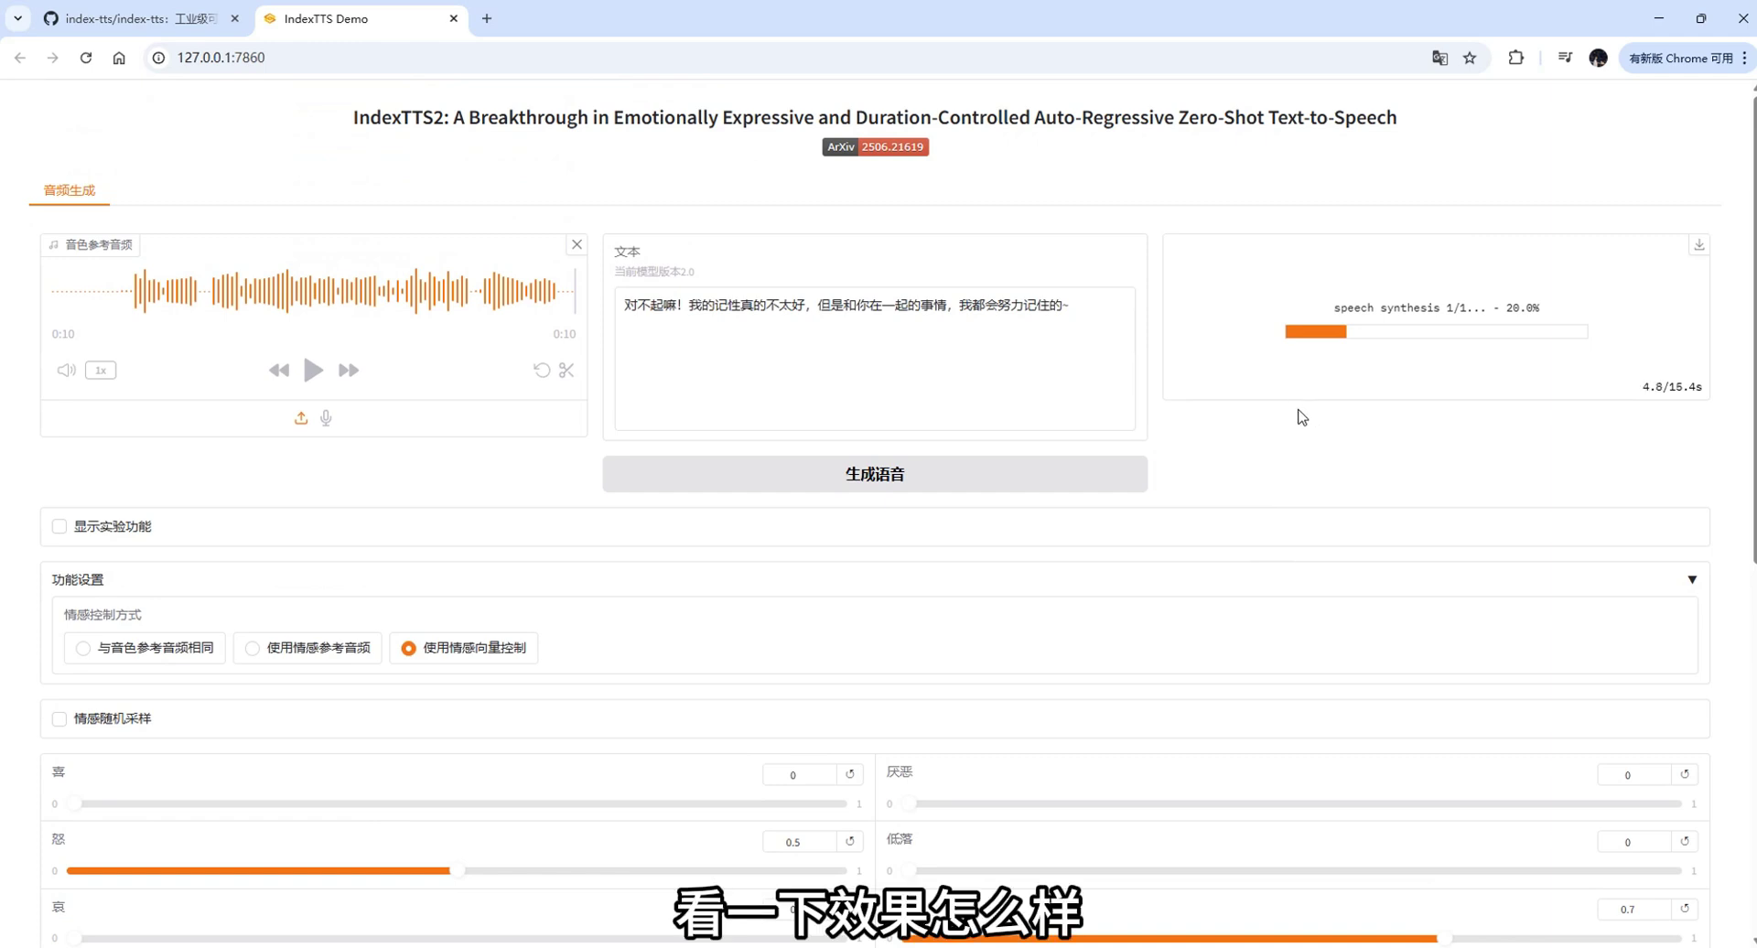
left_click(1436, 370)
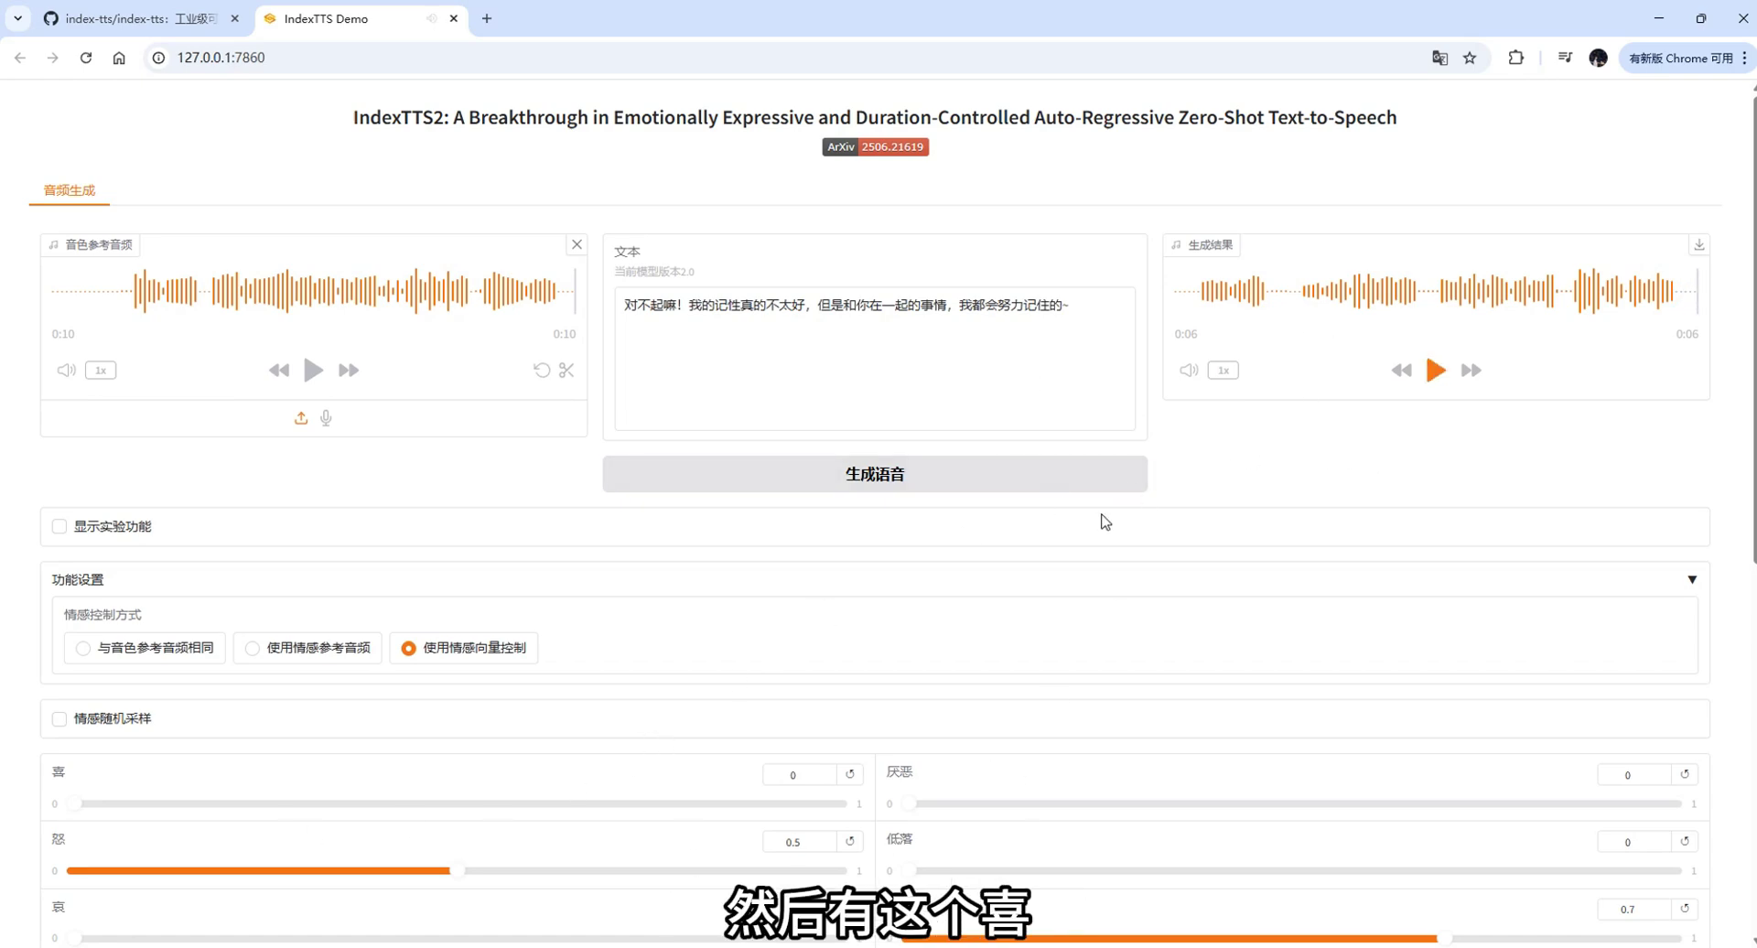
scroll(819, 575, "down", 2)
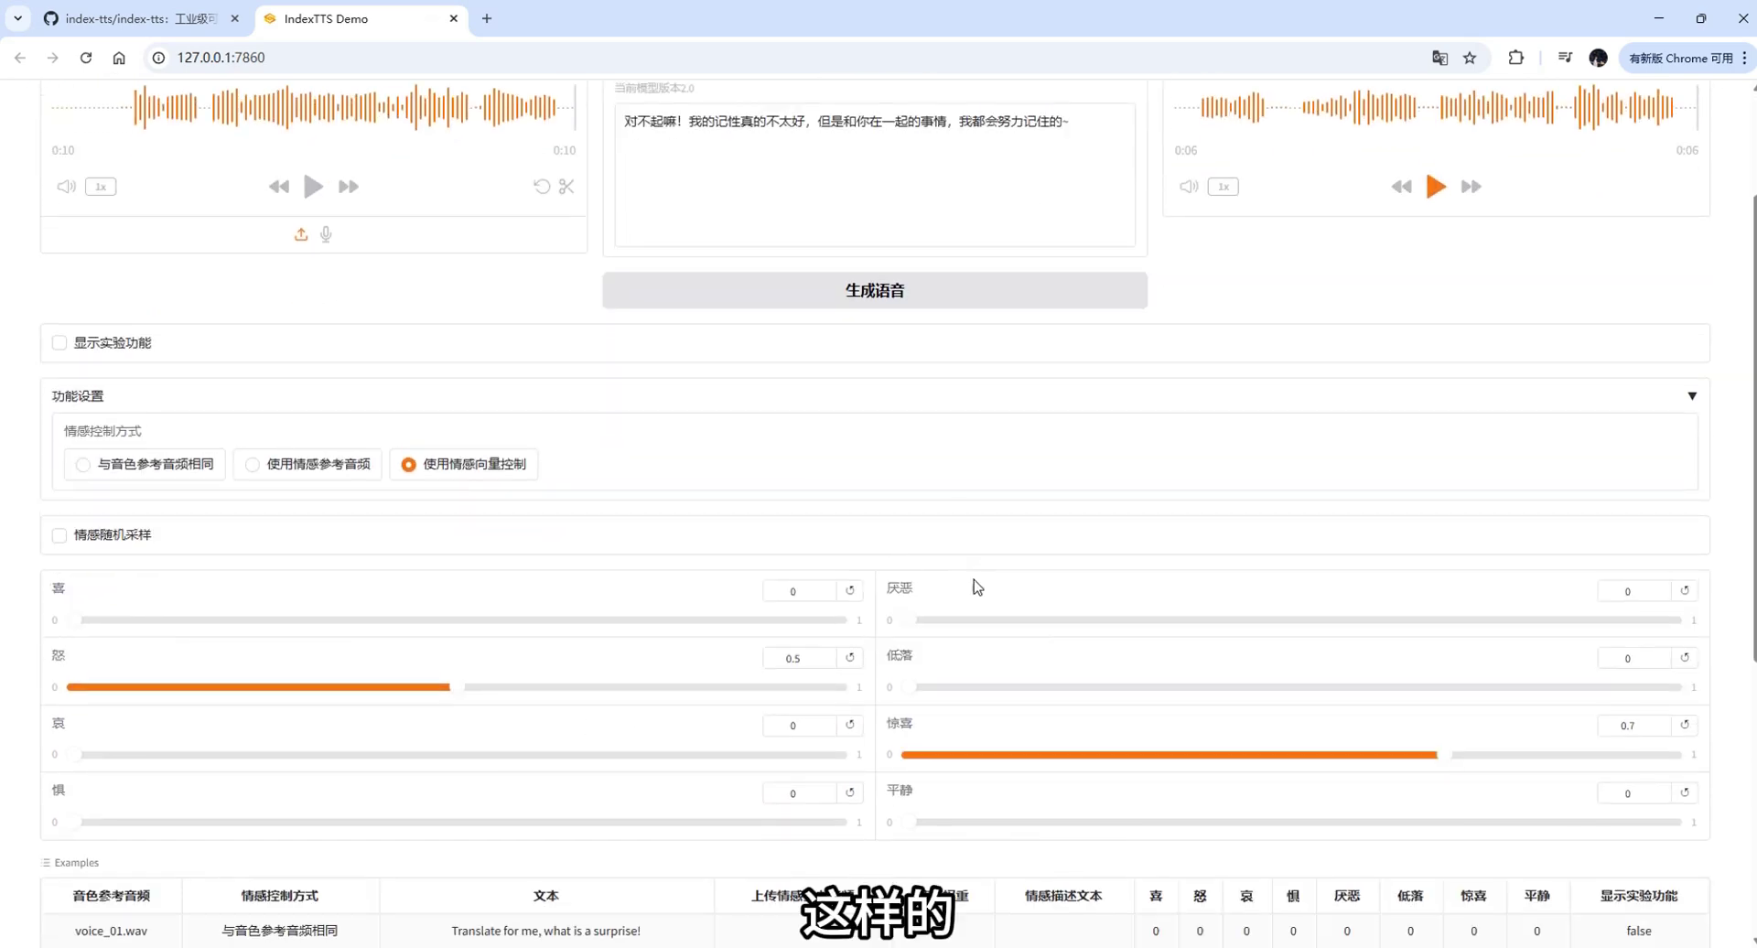
double_click(792, 658)
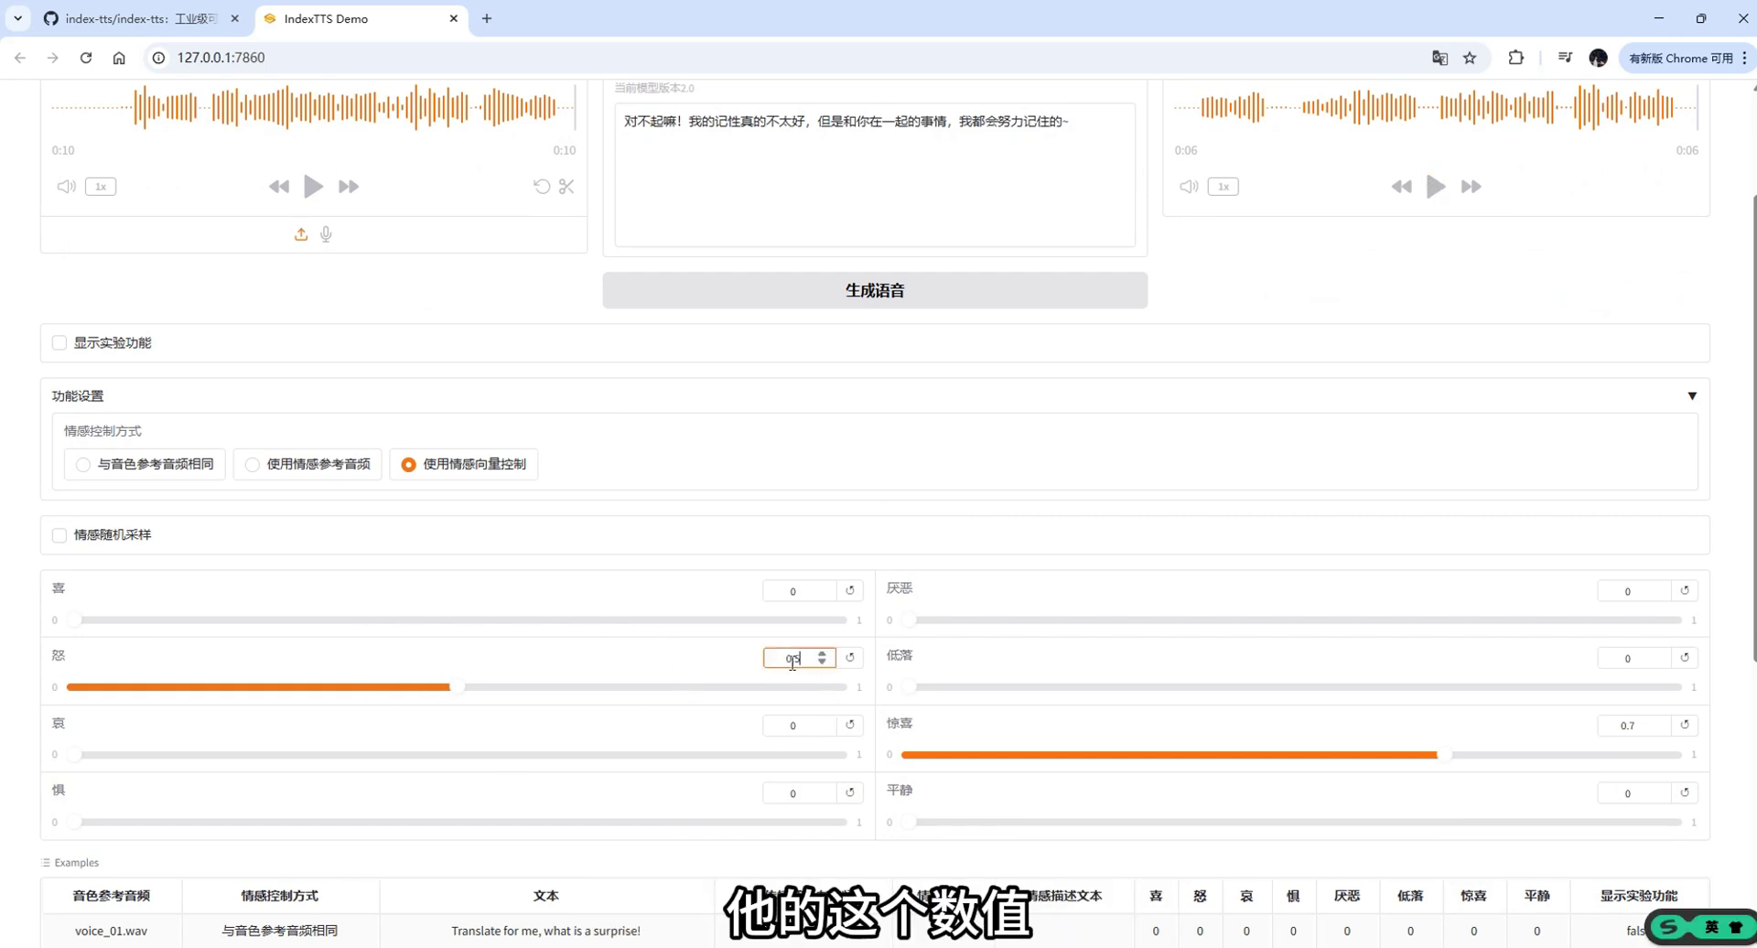
left_click(890, 538)
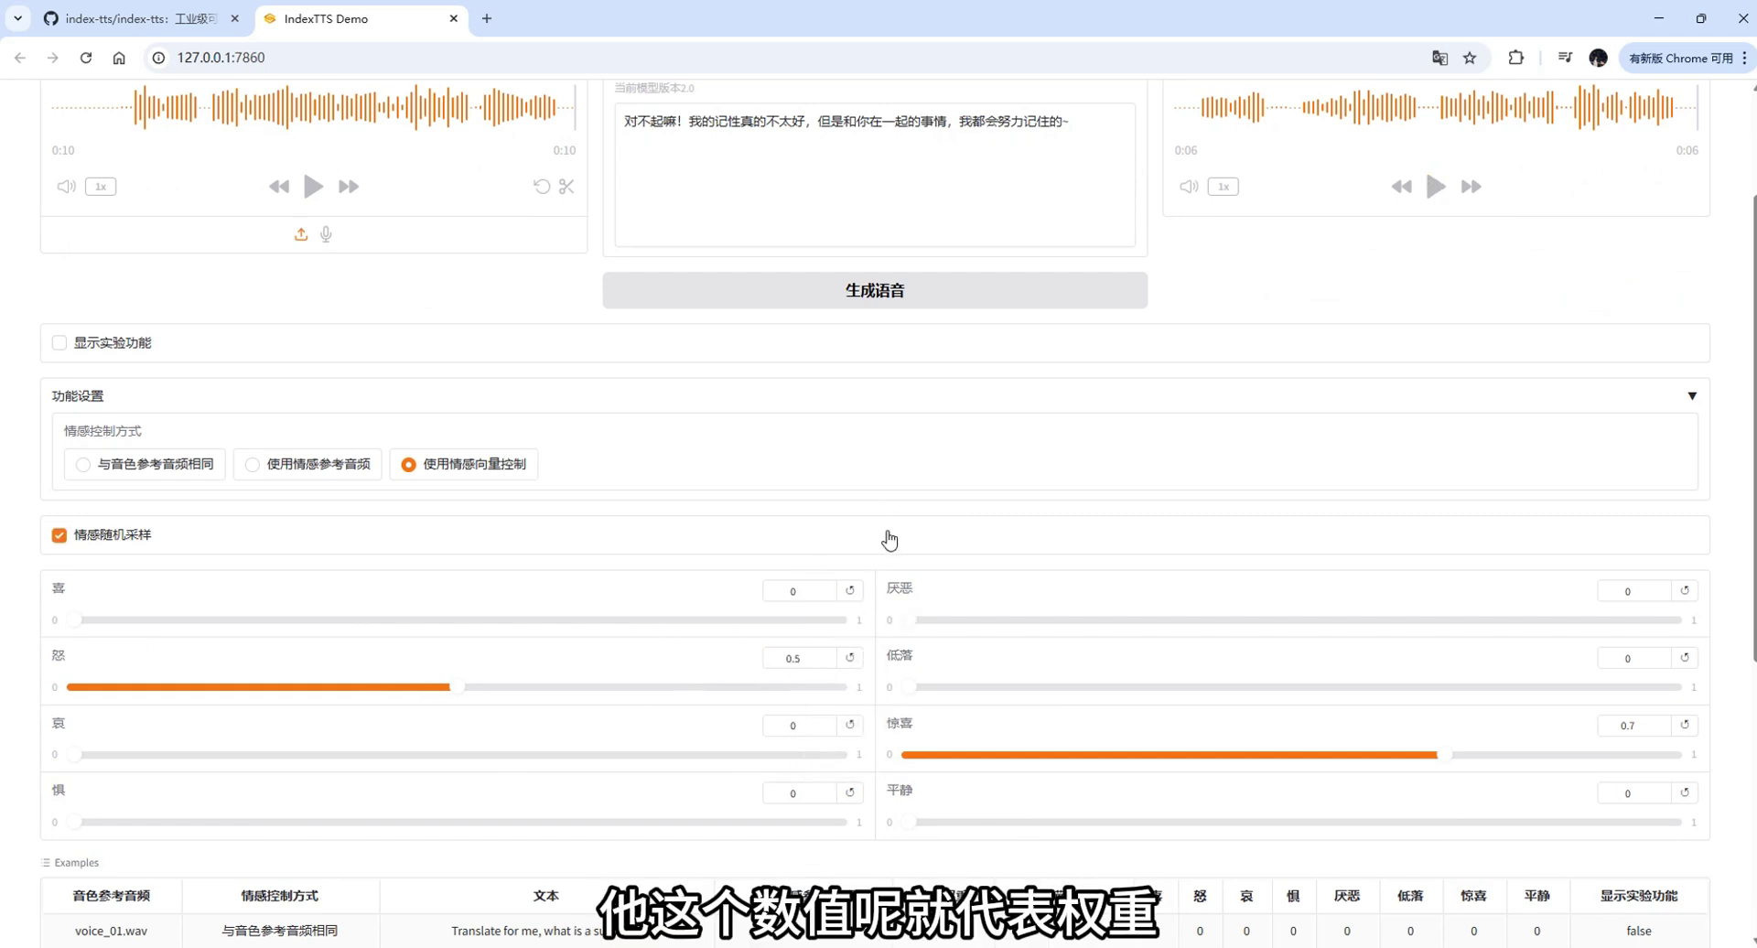
left_click(122, 538)
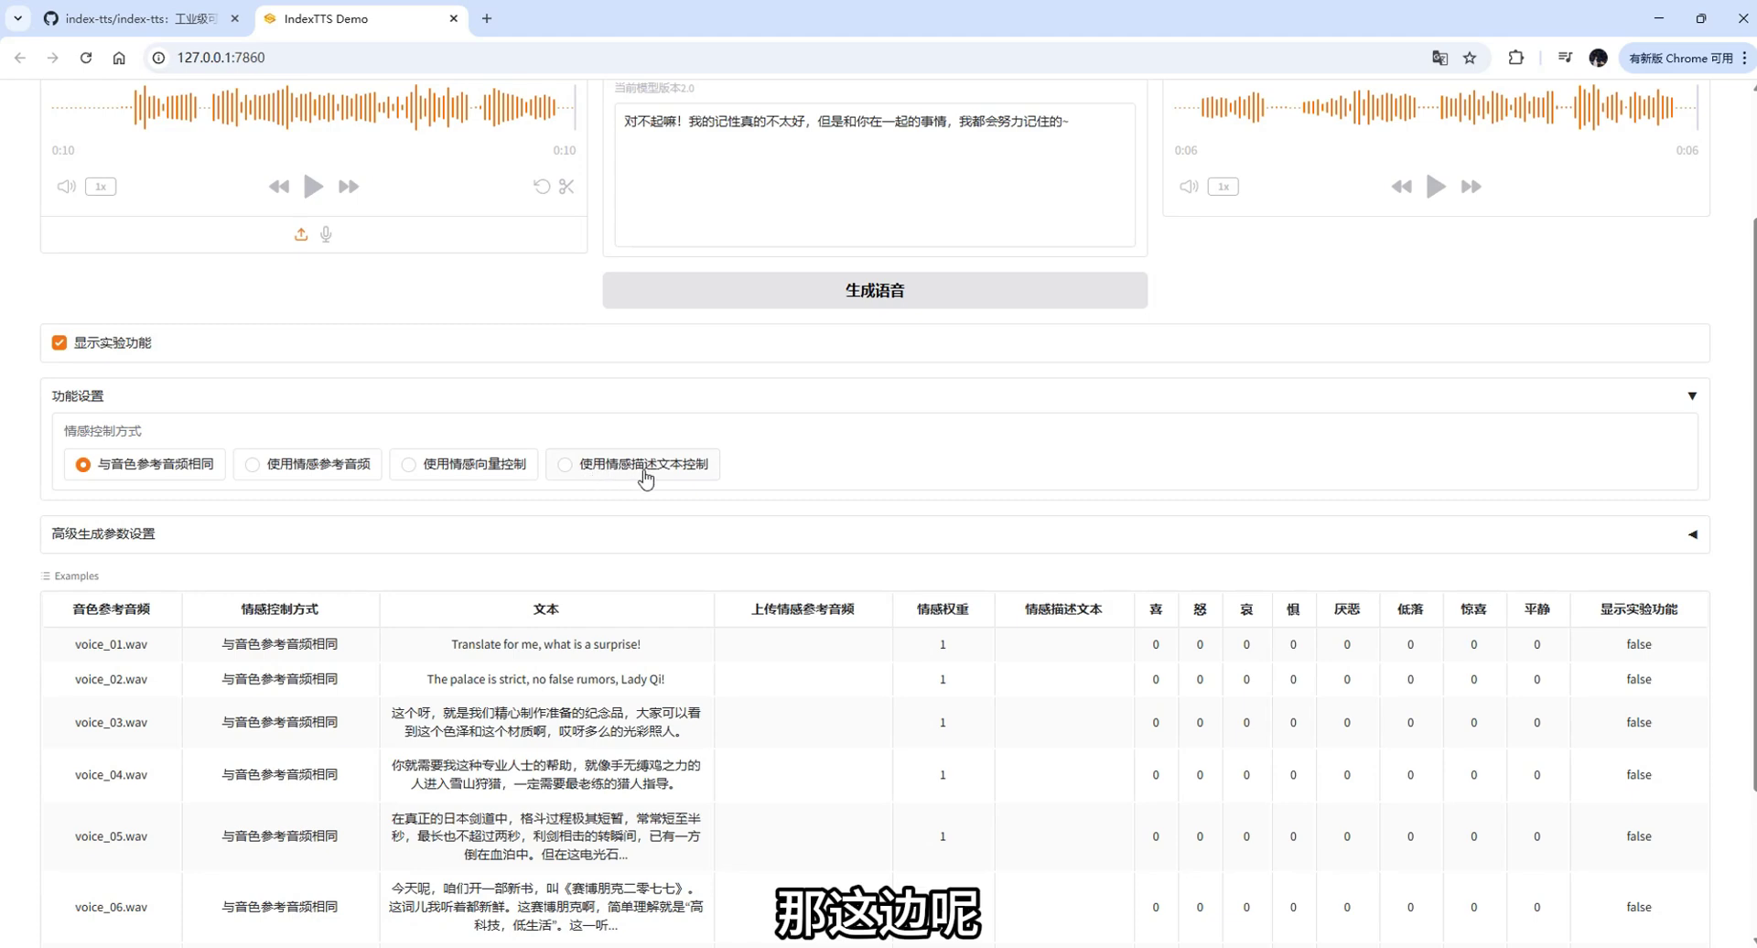
Set the emotion control method to emotion description text (使用情感描述文本控制) and review its settings.
left_click(613, 464)
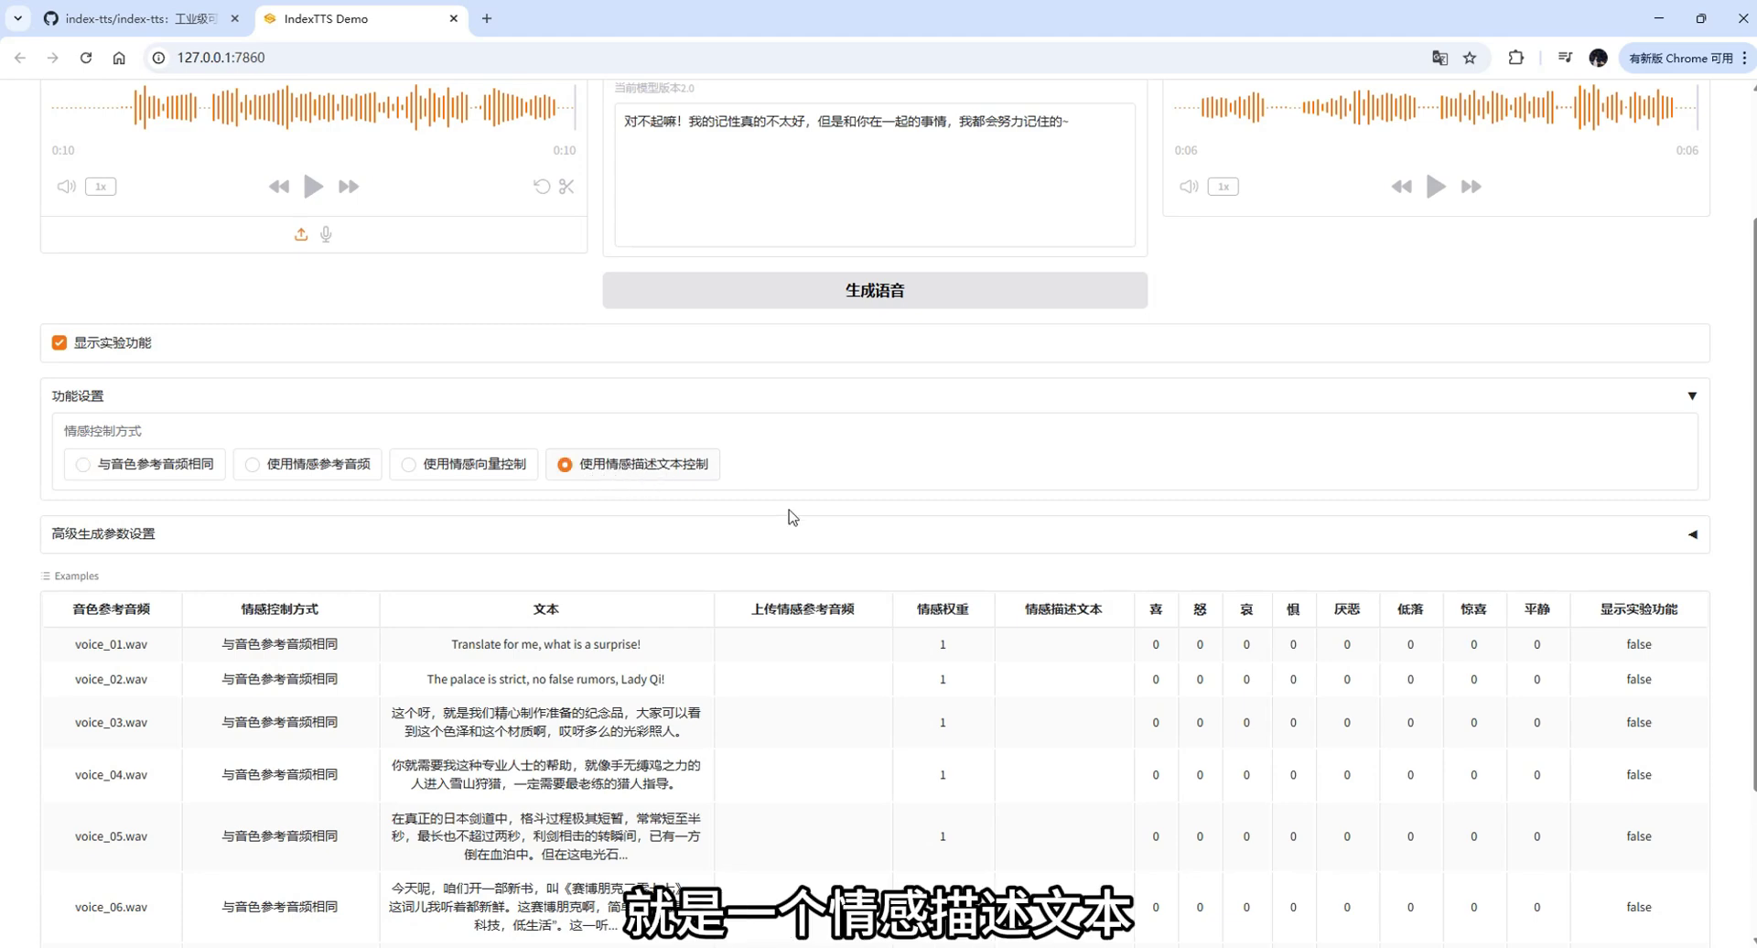
scroll(191, 590, "down", 1)
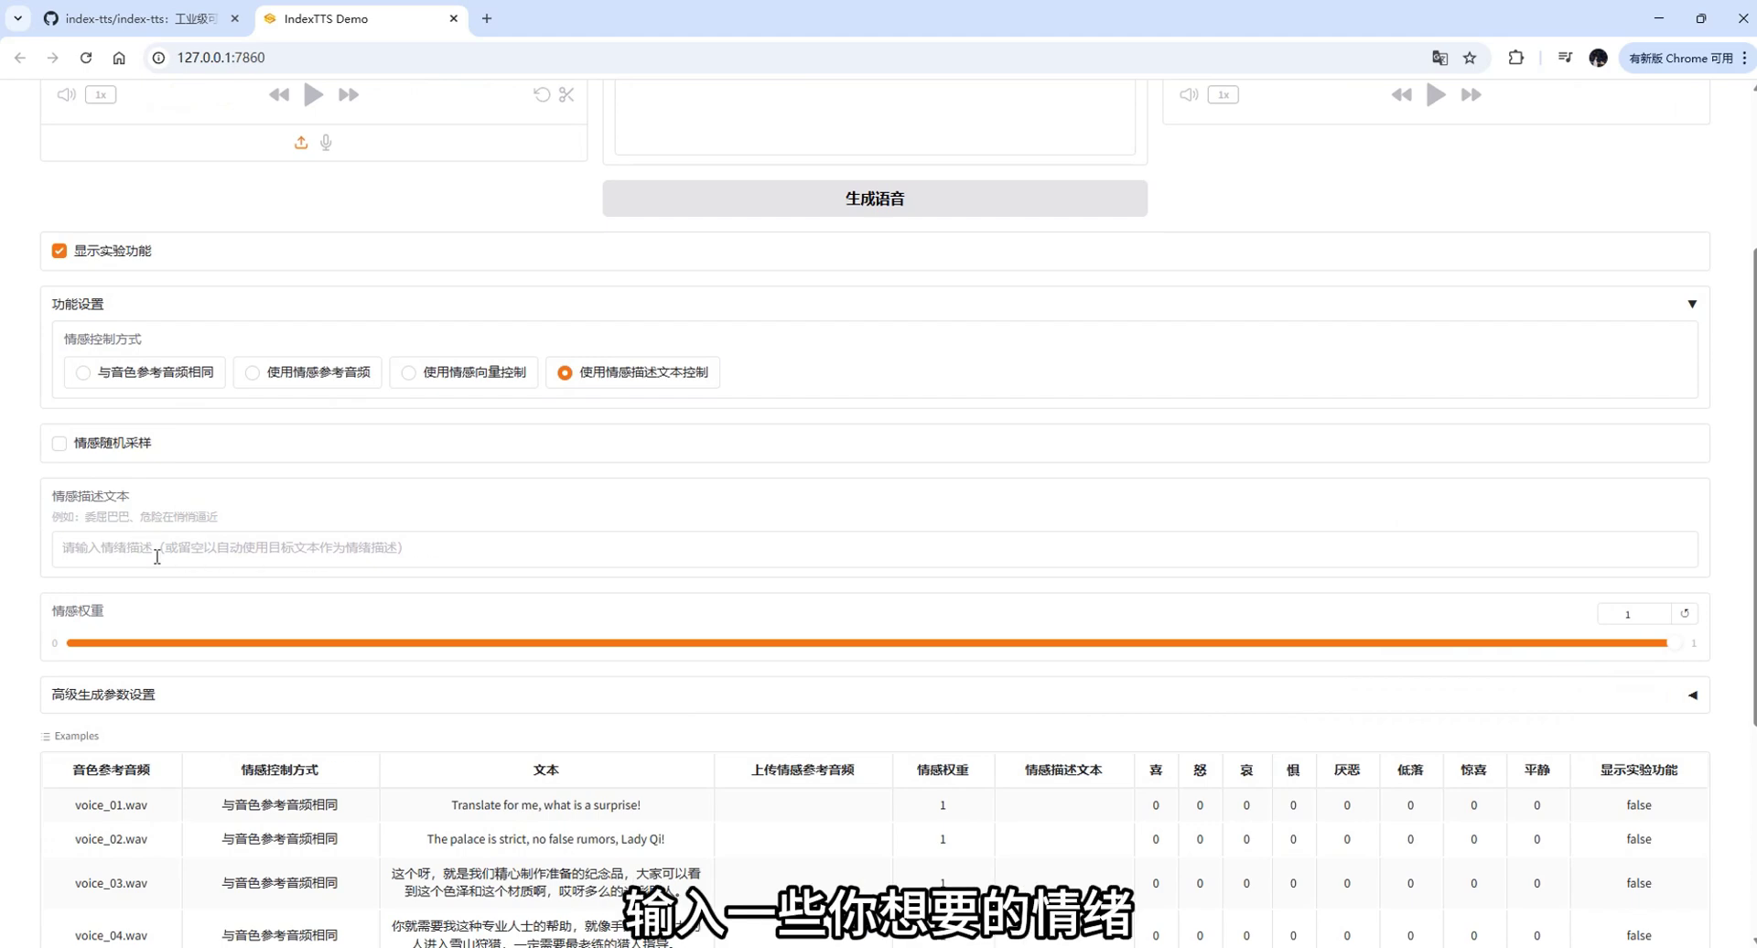
scroll(819, 432, "up", 2)
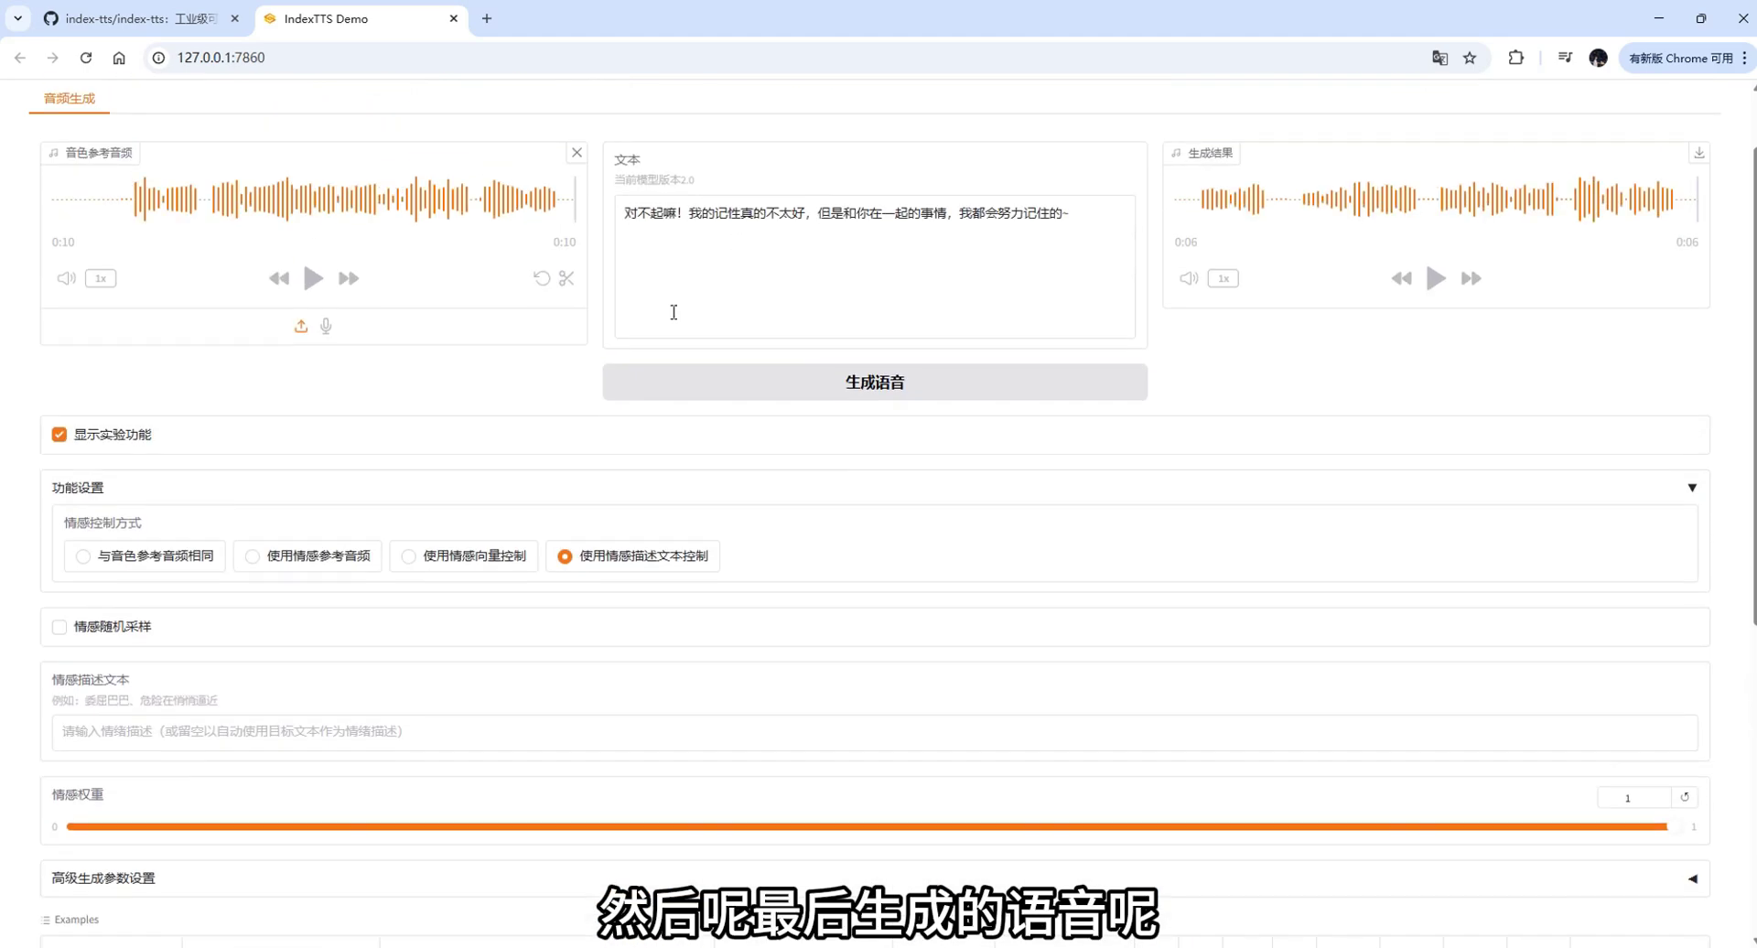
scroll(537, 549, "down", 2)
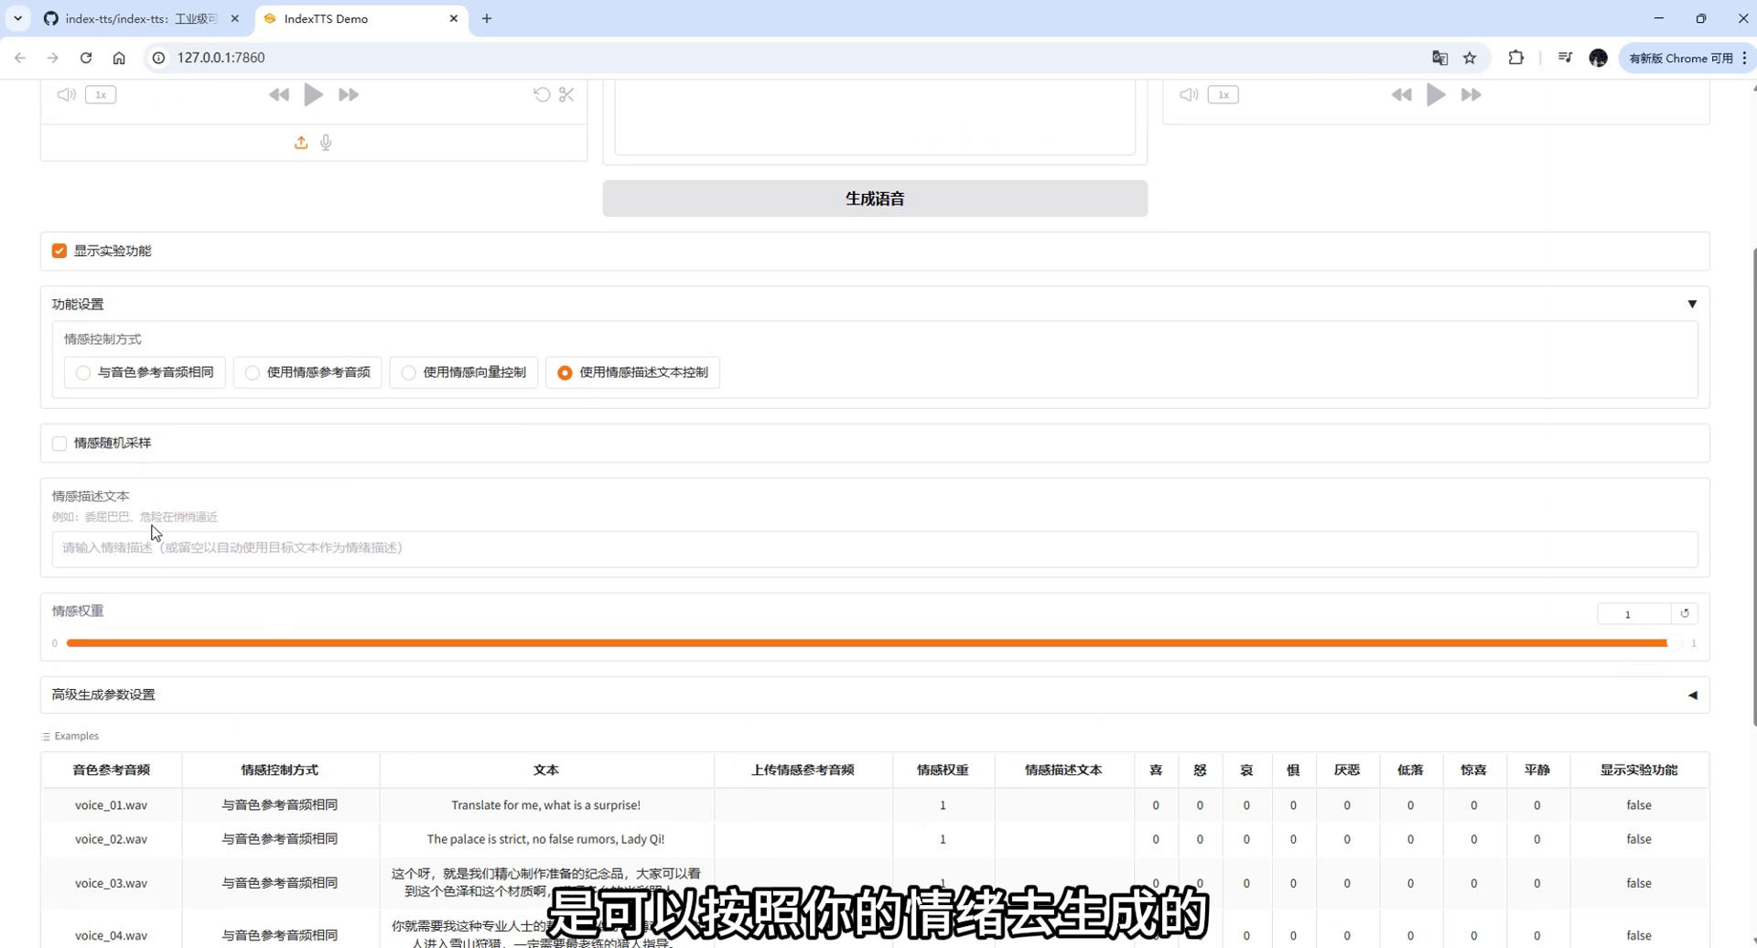
Copy the sample text 委屈巴巴、危险在悄悄逼近 into the emotion description text (情感描述文本).
left_click_drag(130, 527, 219, 517)
key("ctrl+c")
left_click(203, 543)
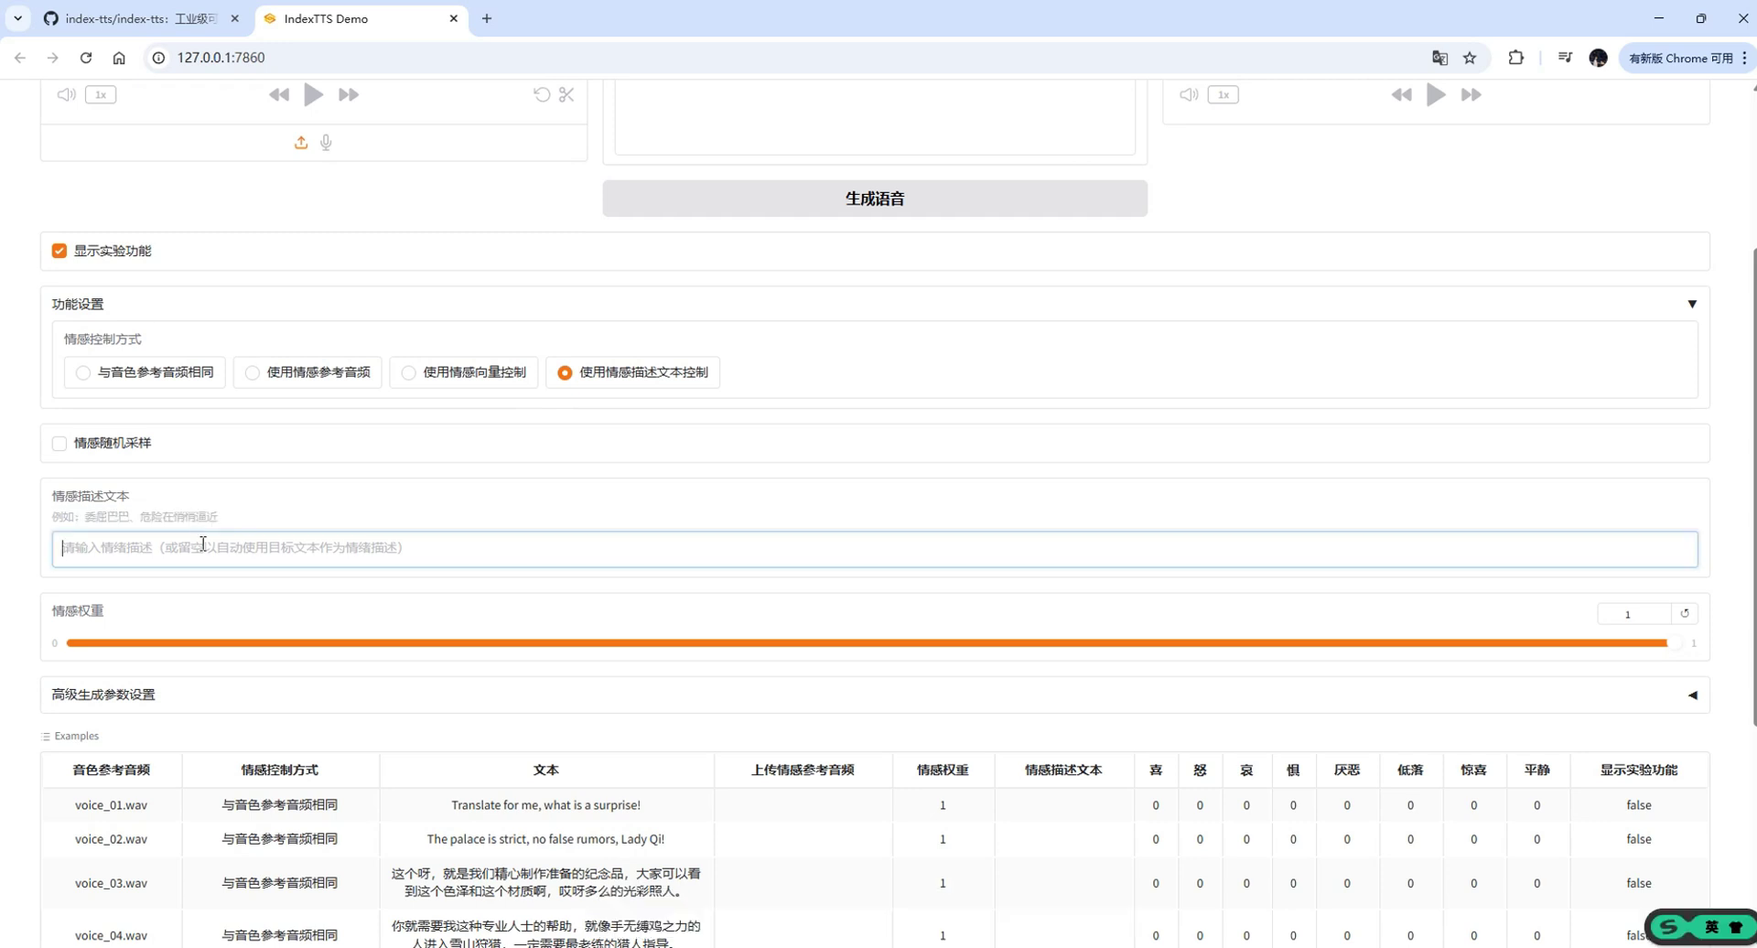
key("ctrl+v")
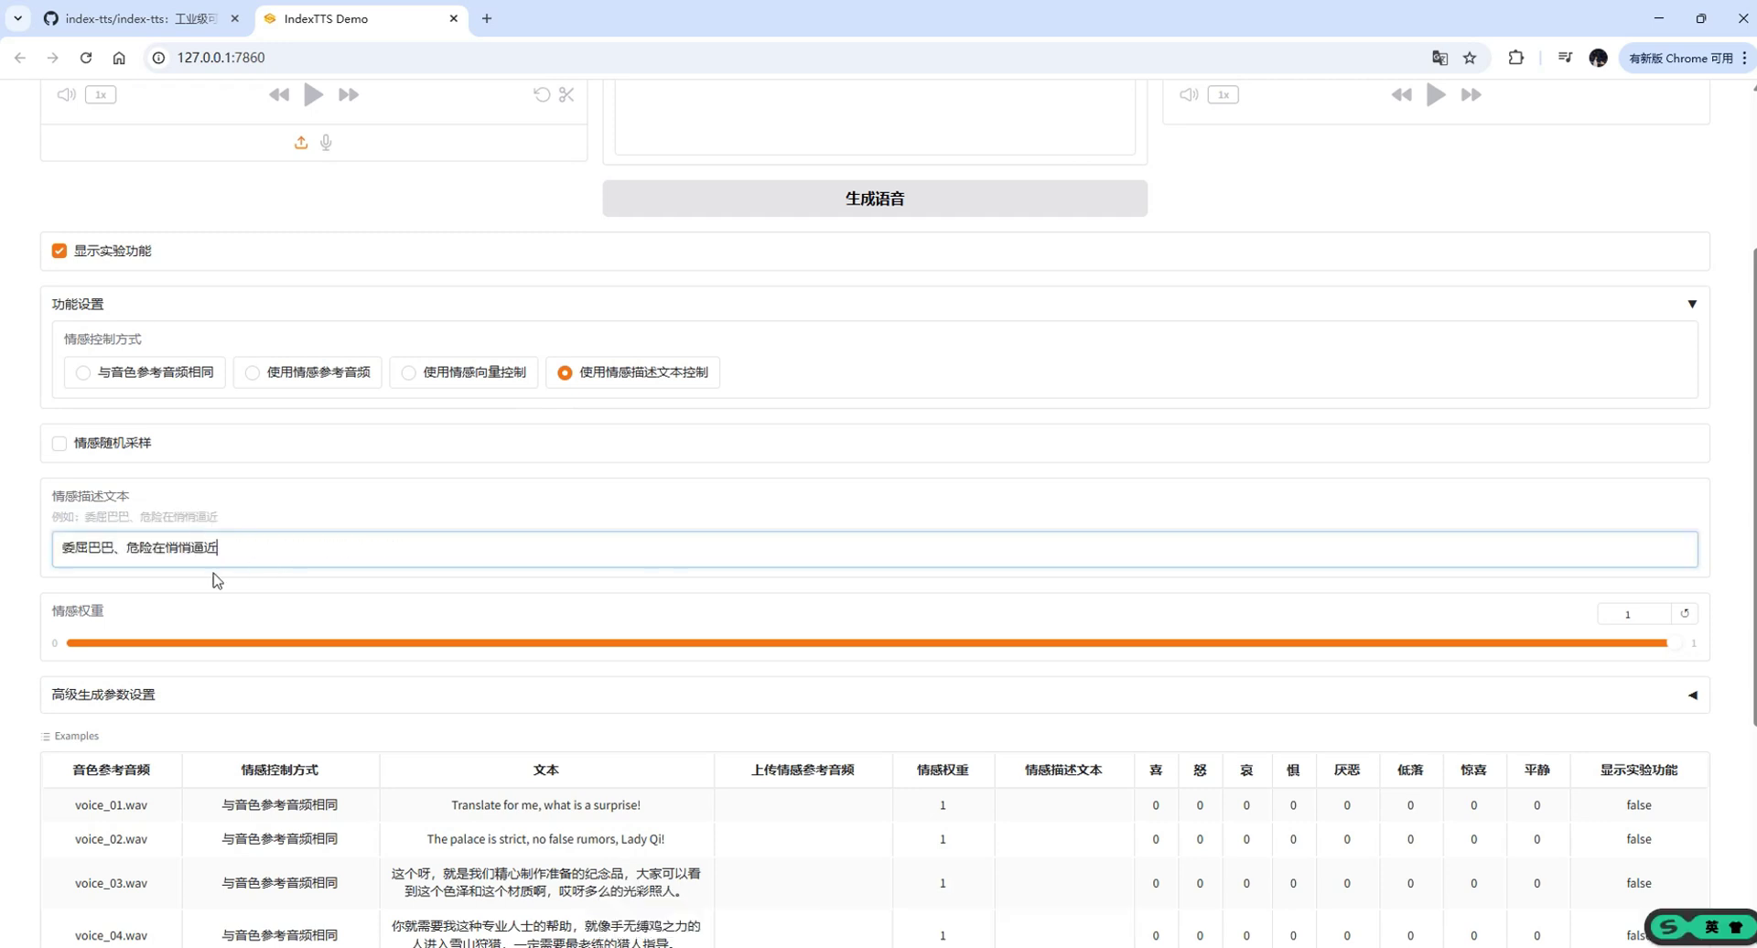
left_click(39, 580)
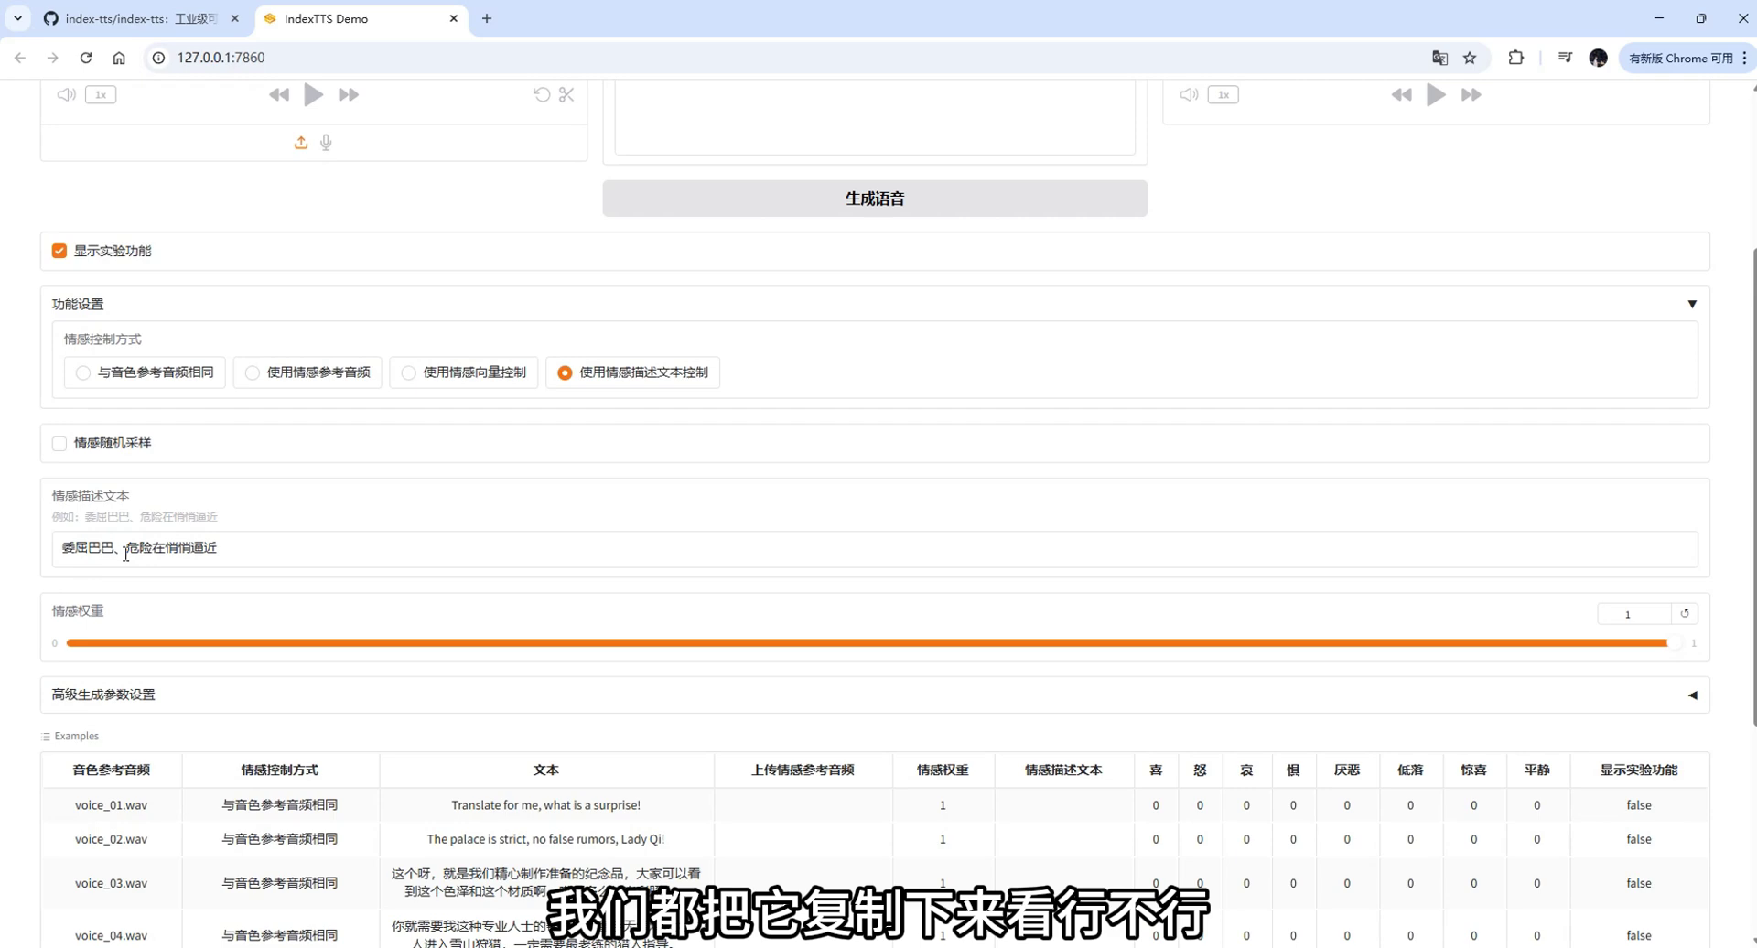
Generate the speech with the emotion description text 委屈巴巴、危险在悄悄逼近 and play the result.
left_click(1186, 522)
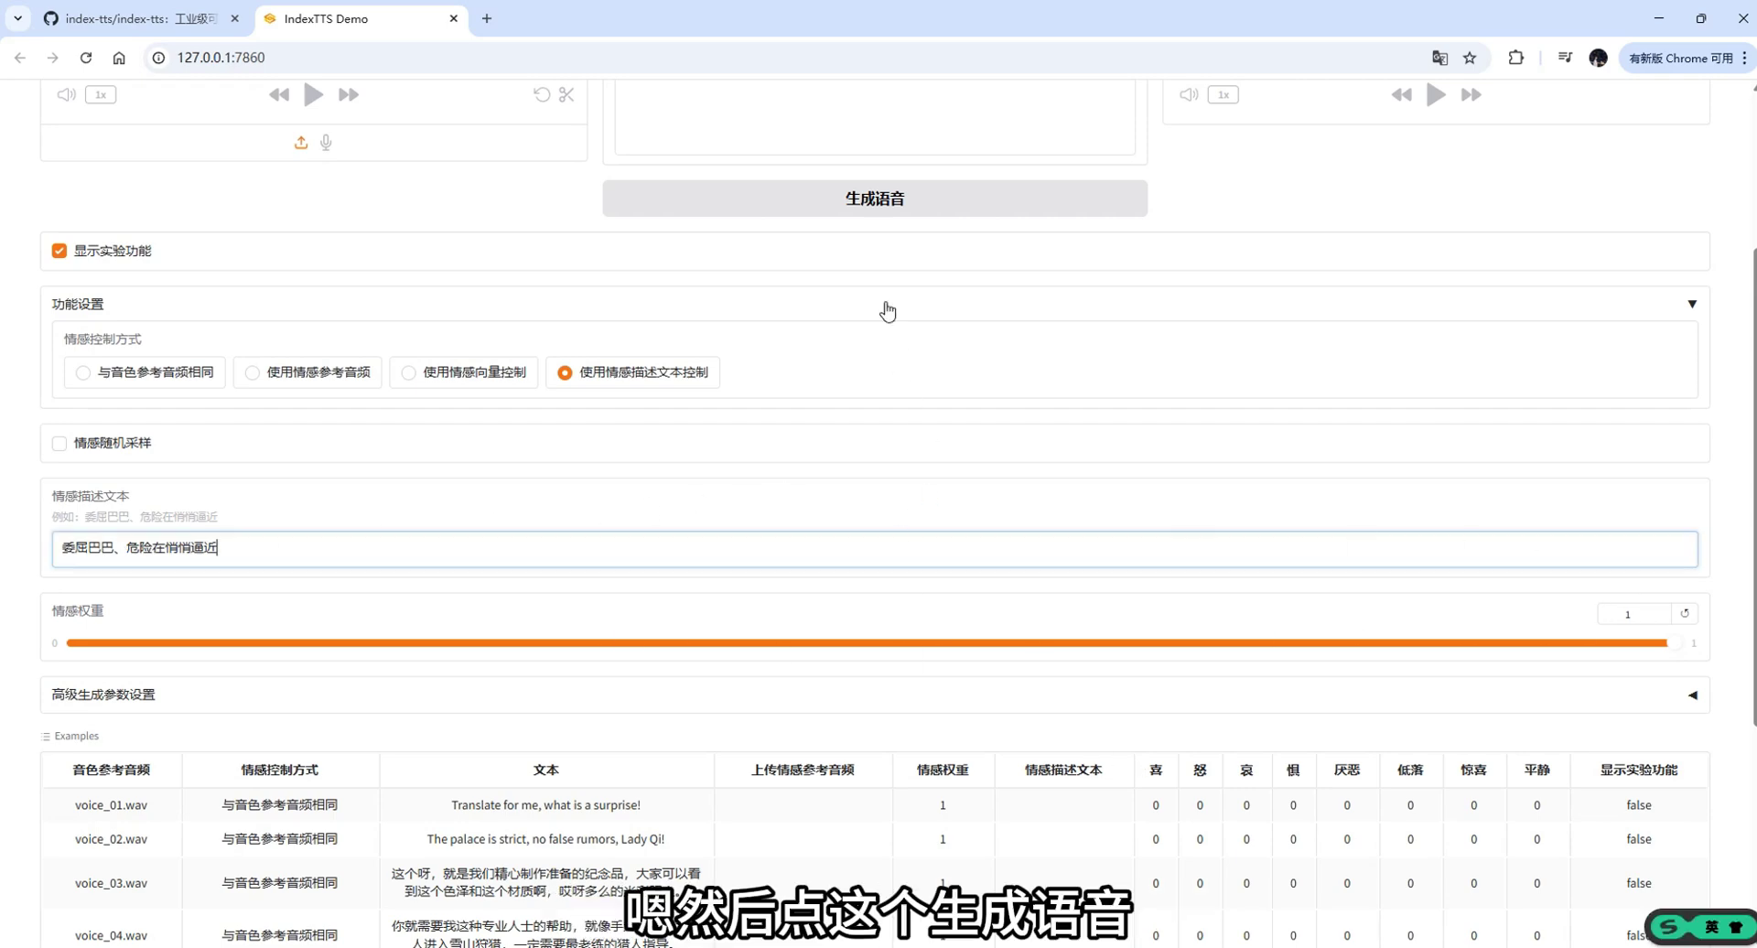
left_click(872, 214)
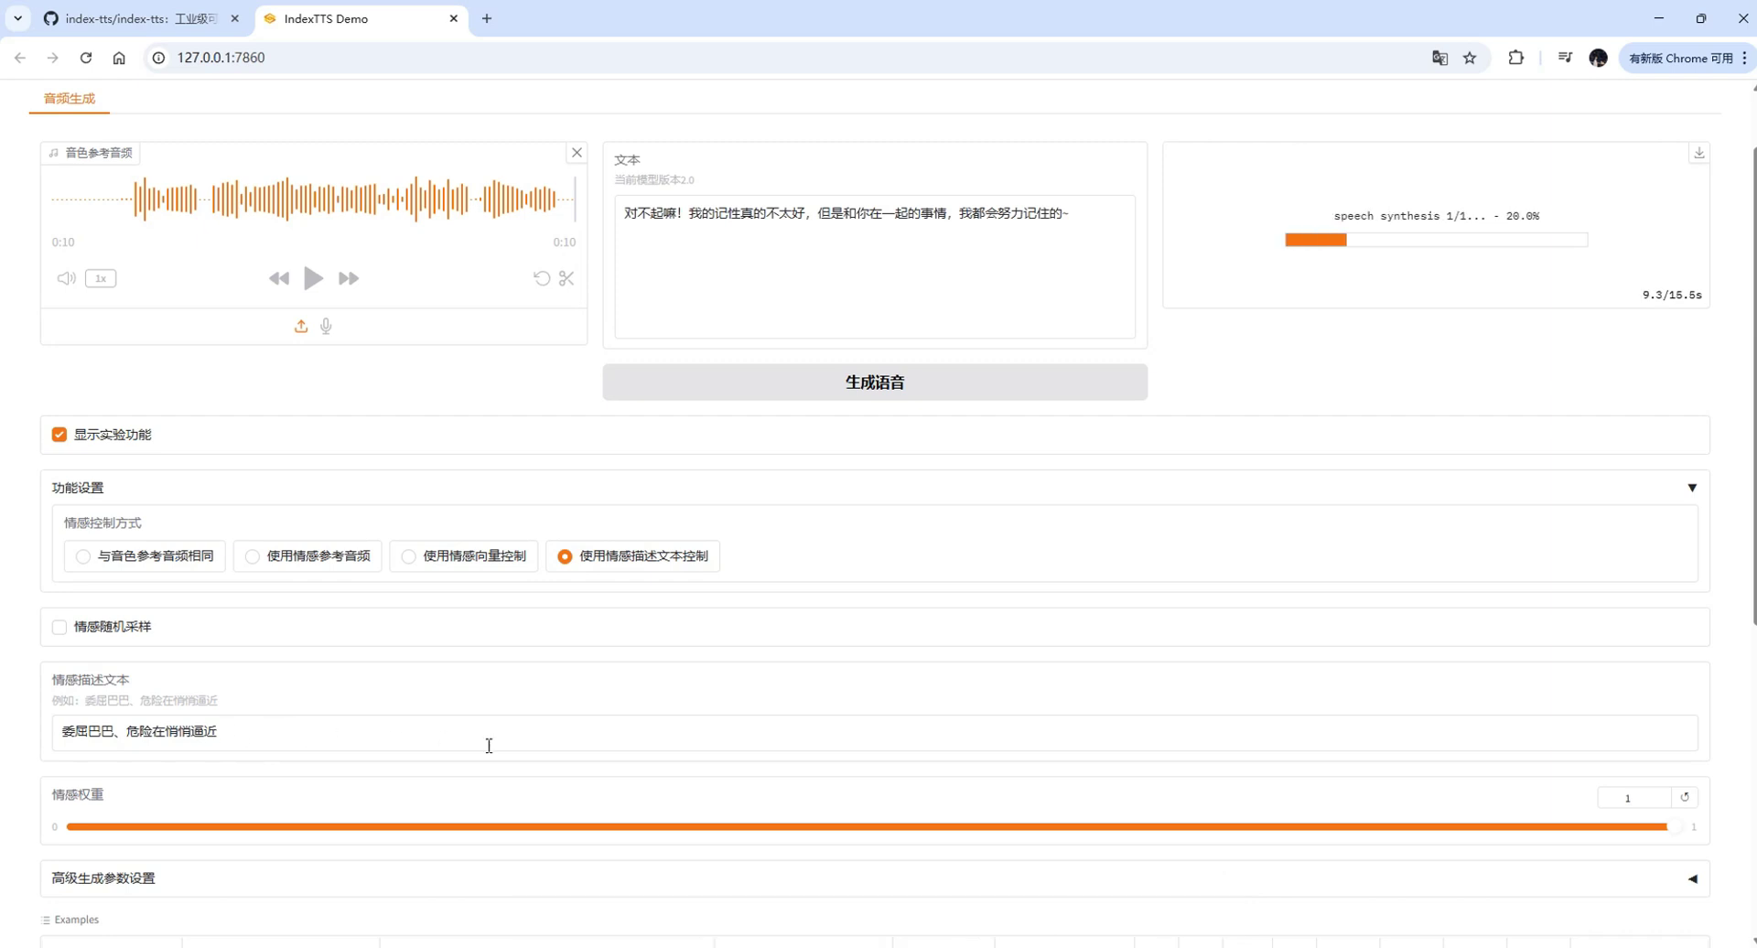
scroll(1431, 373, "up", 1)
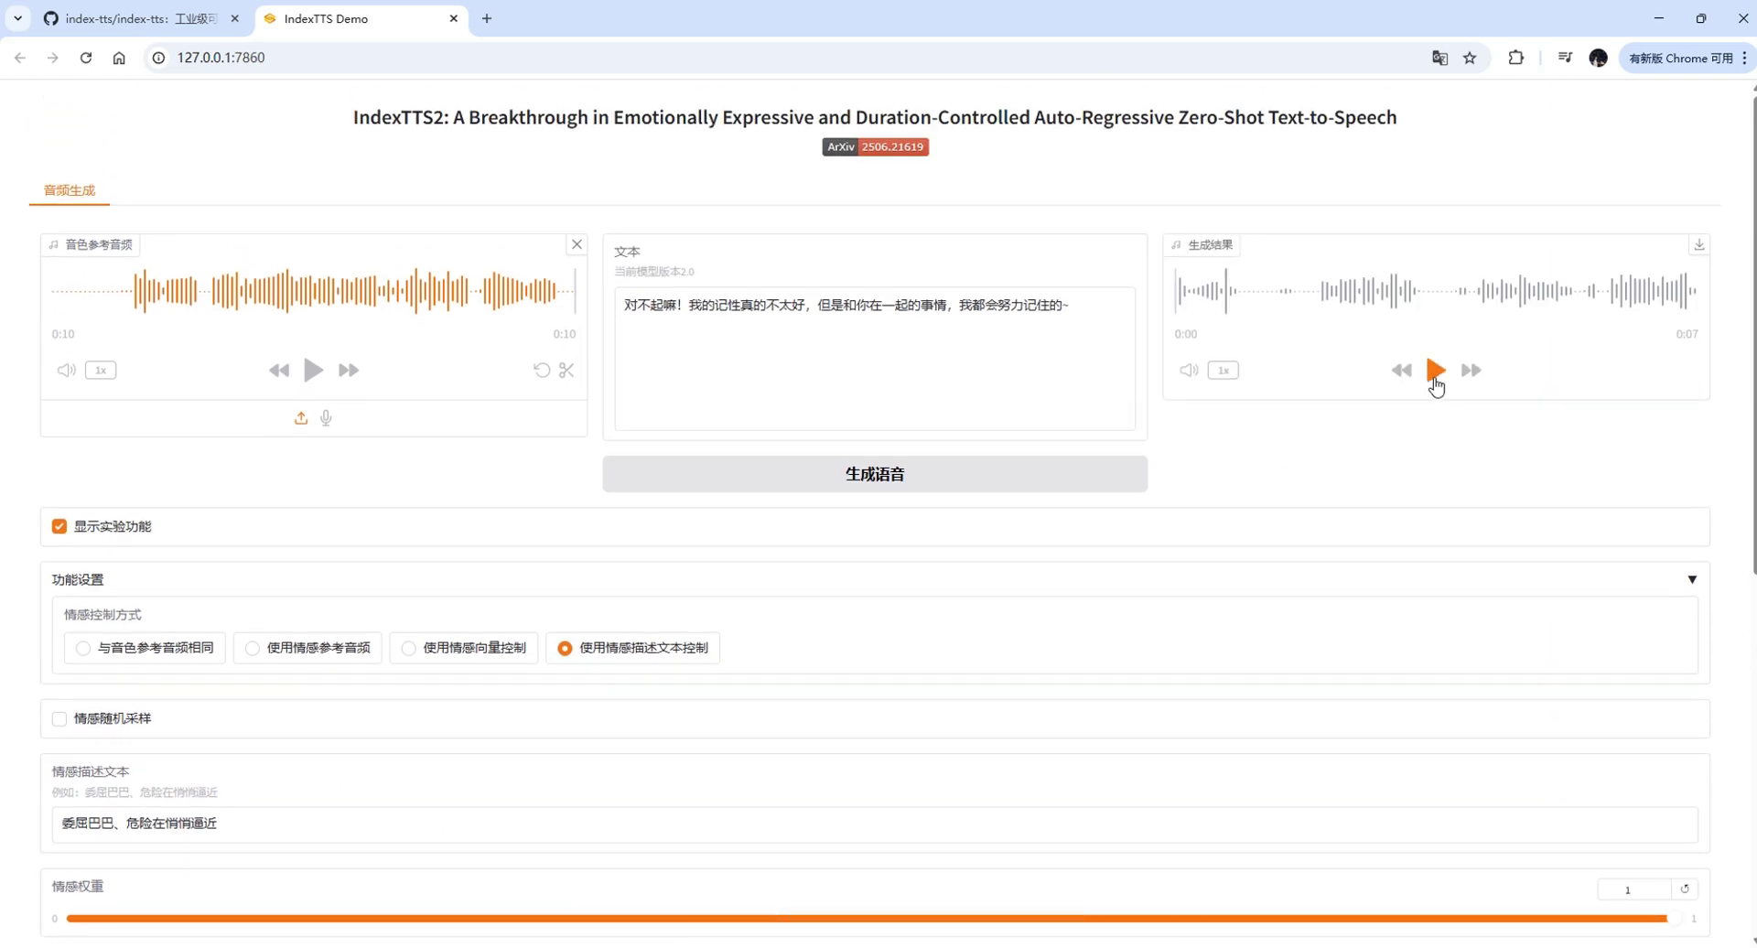
left_click(1435, 371)
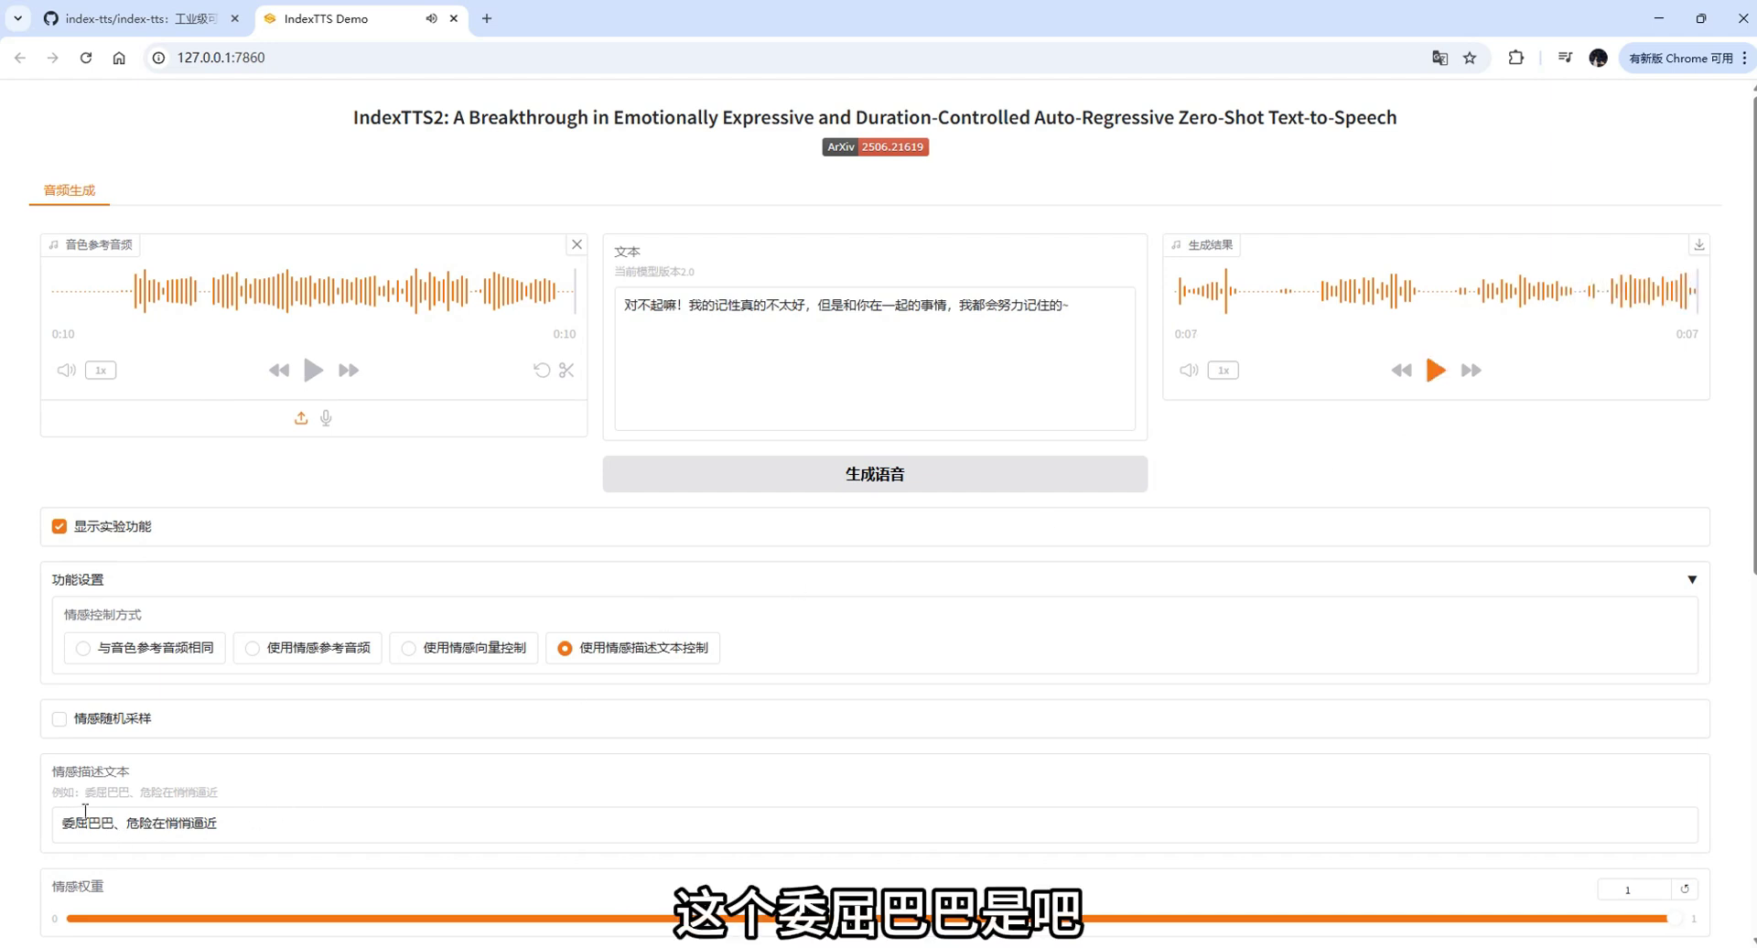
Replace the emotion description text (情感描述文本) with 哭泣.
left_click_drag(236, 821, 50, 825)
left_click(171, 825)
key("BackSpace")
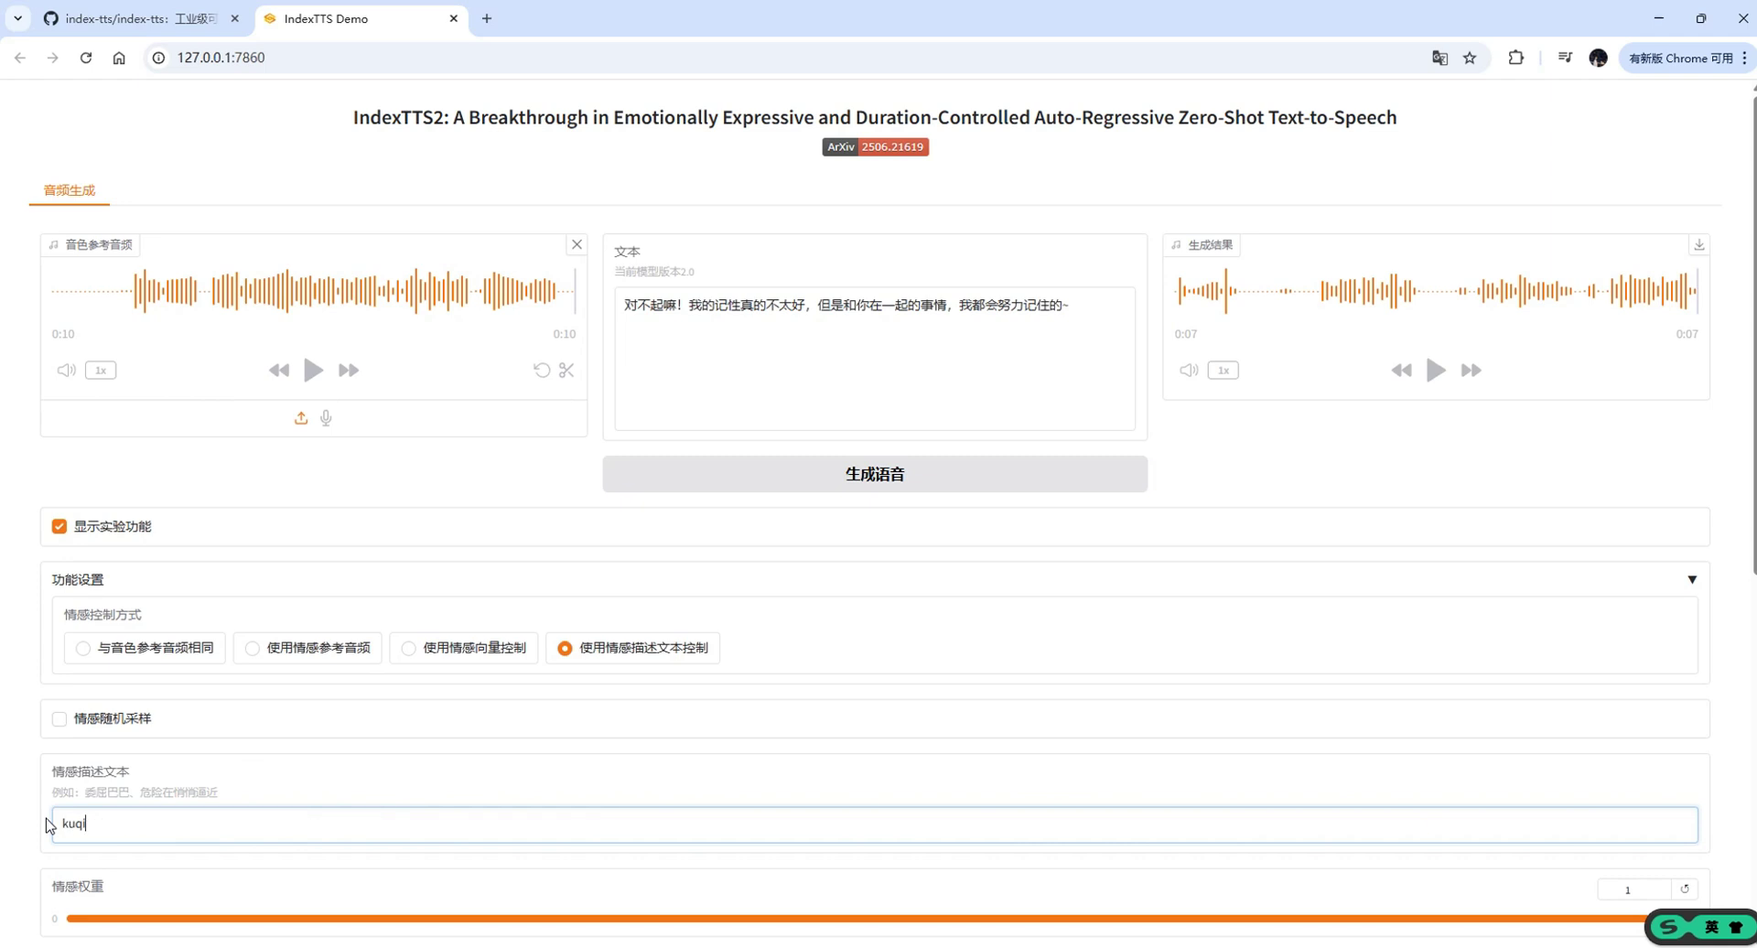
key("shift")
type("哭泣")
Generate the speech with the 哭泣 emotion description, play the result and jump back to its early part.
scroll(796, 404, "down", 2)
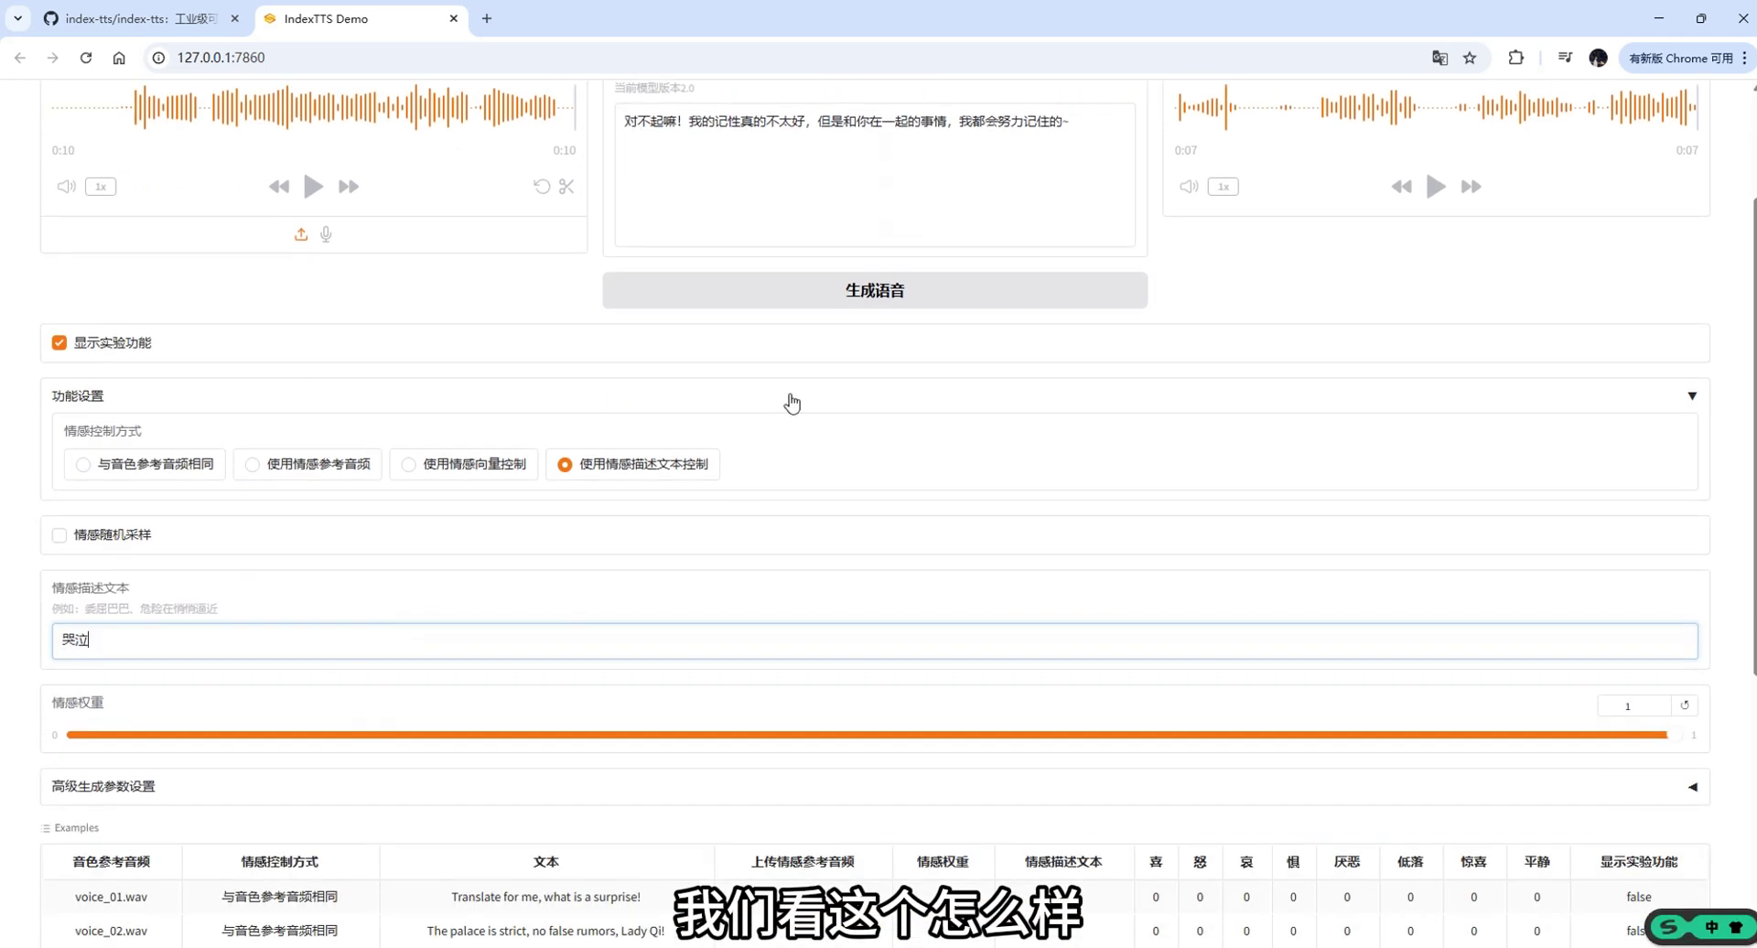
left_click(844, 306)
scroll(1227, 594, "up", 2)
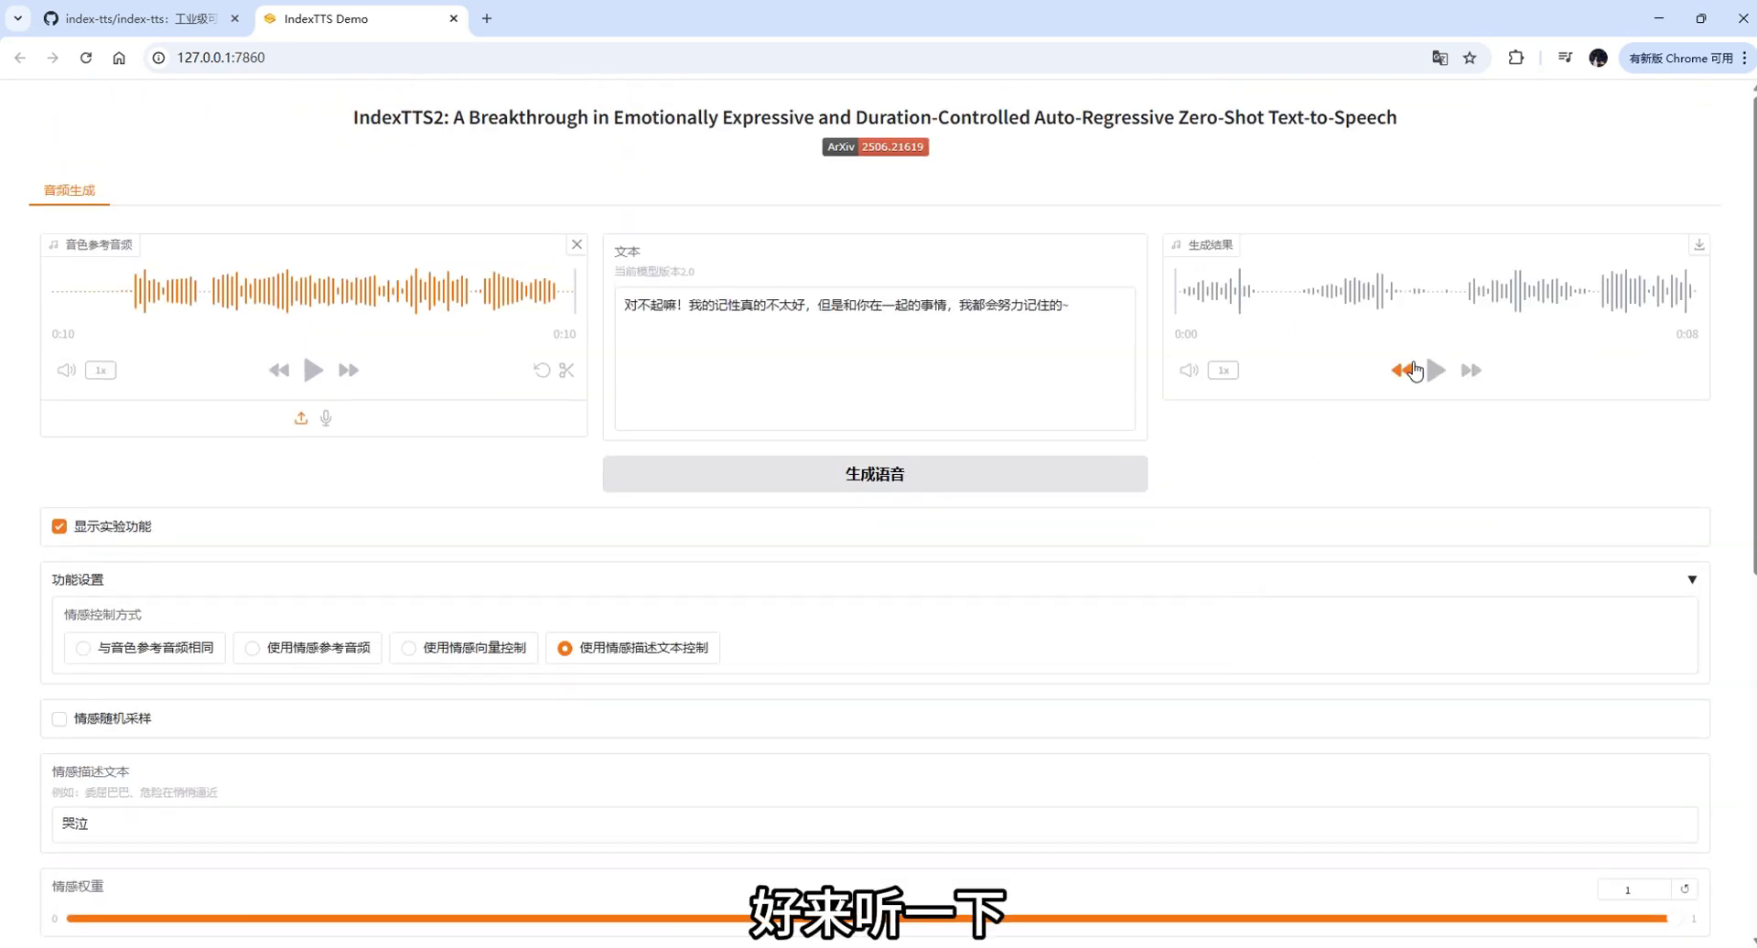
left_click(1429, 371)
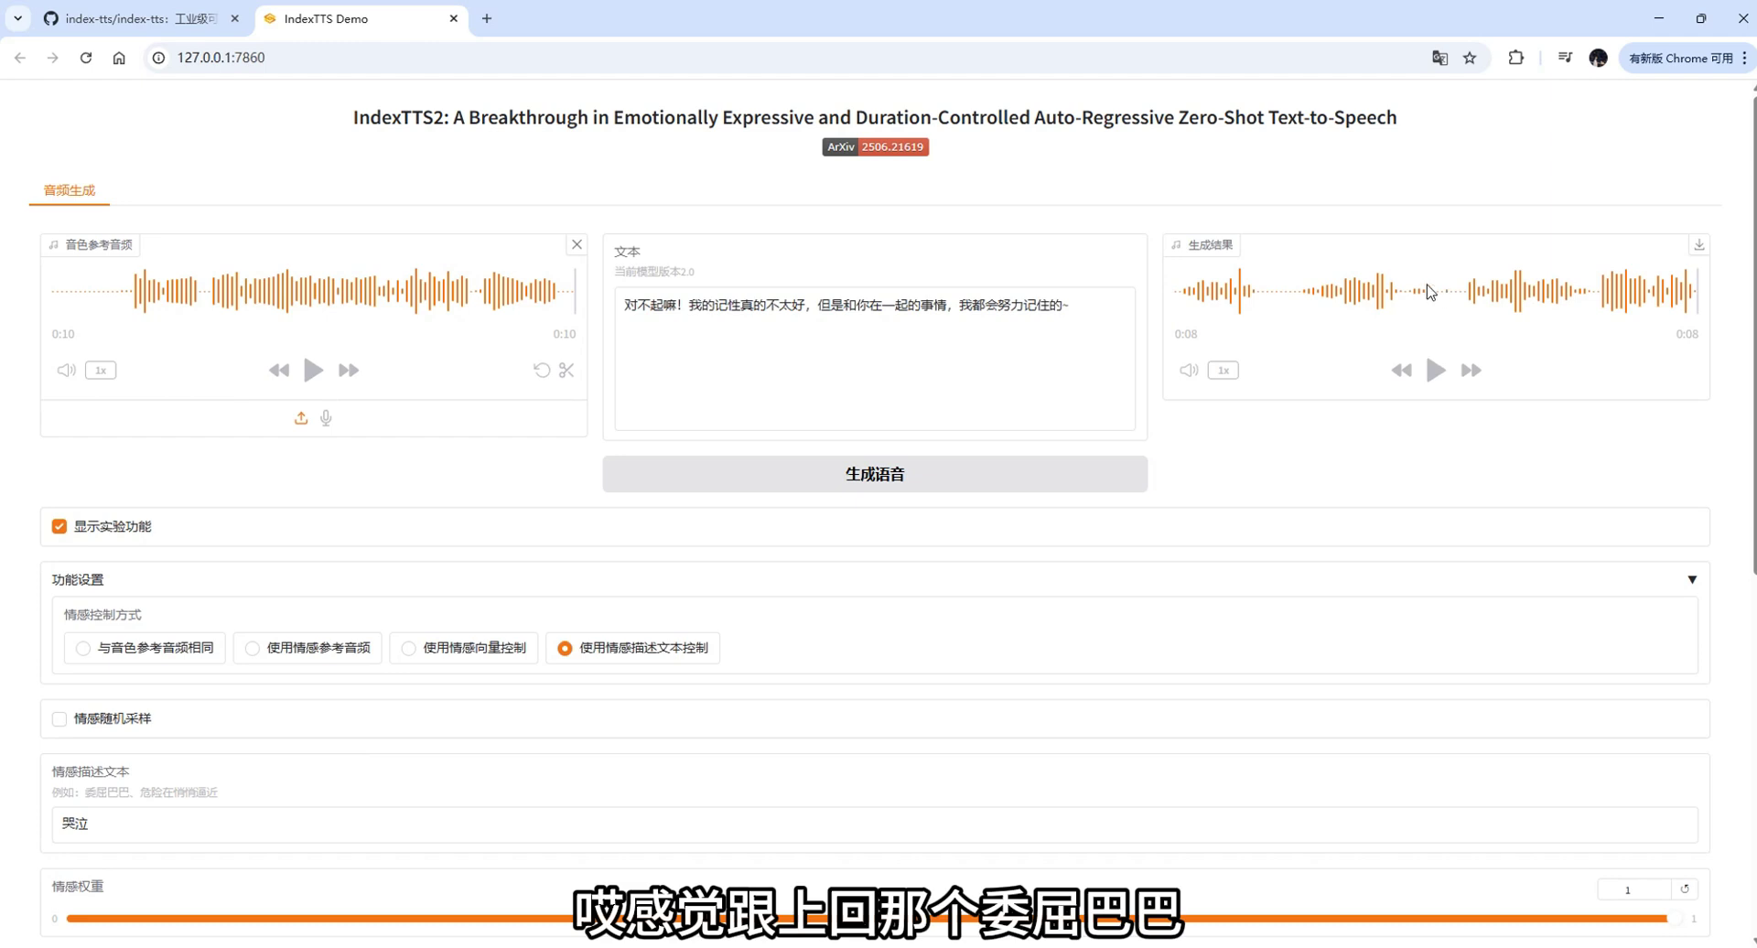
left_click(1540, 288)
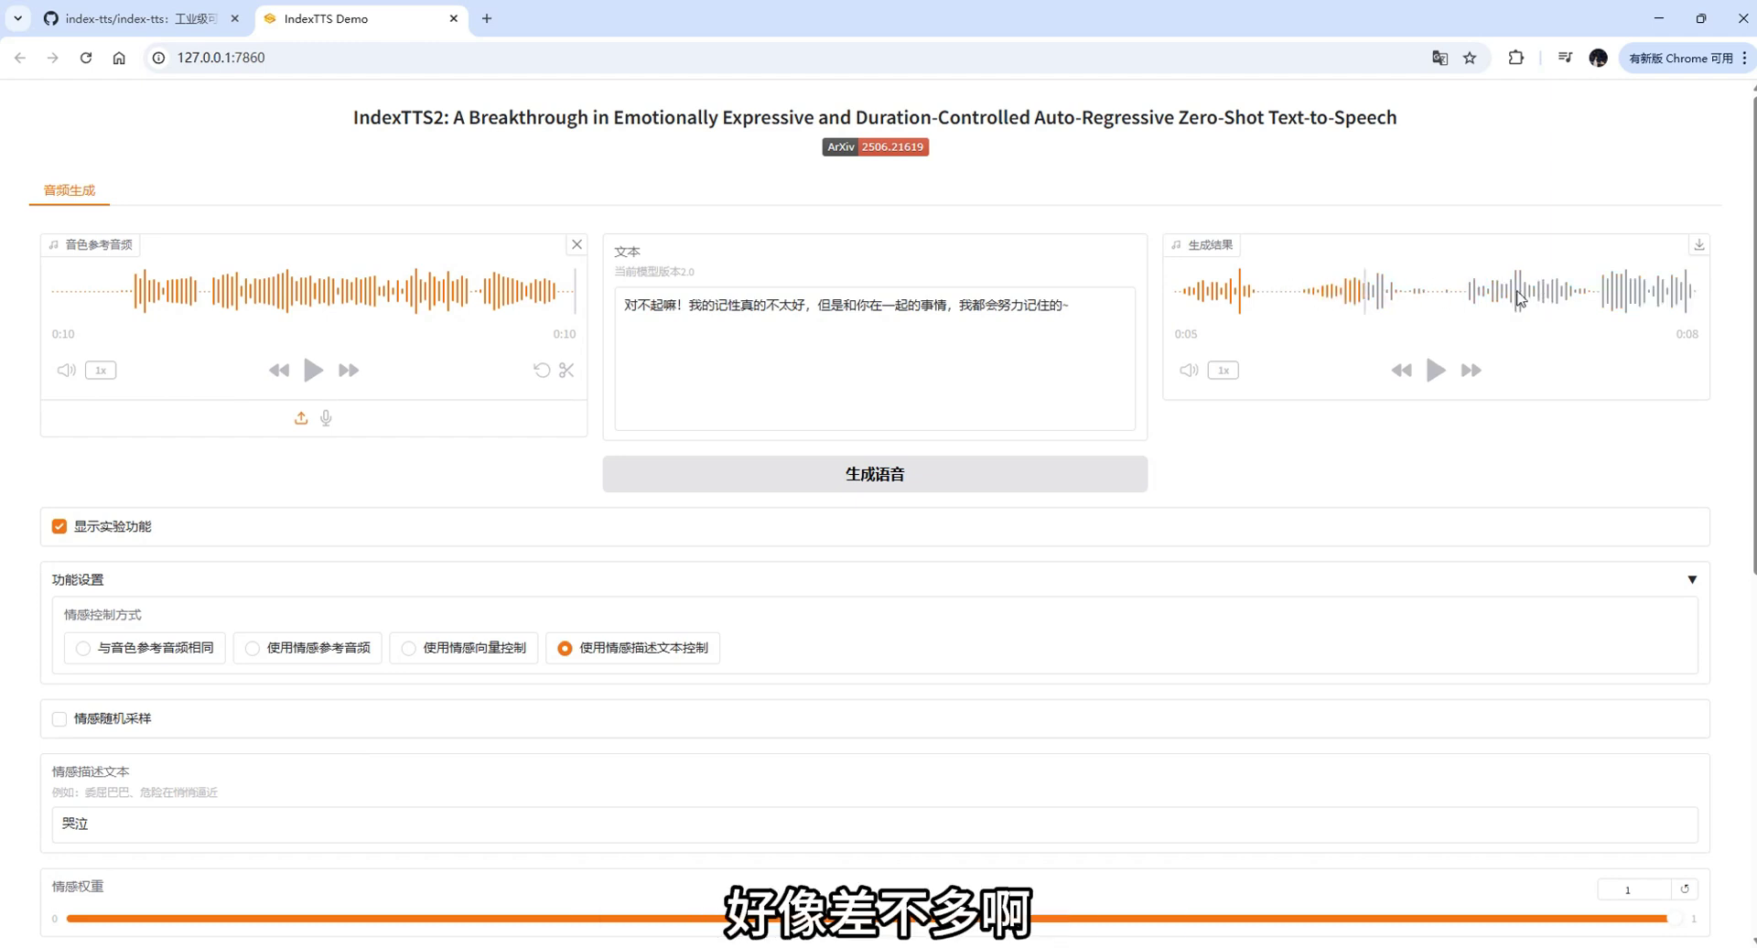
left_click(1267, 290)
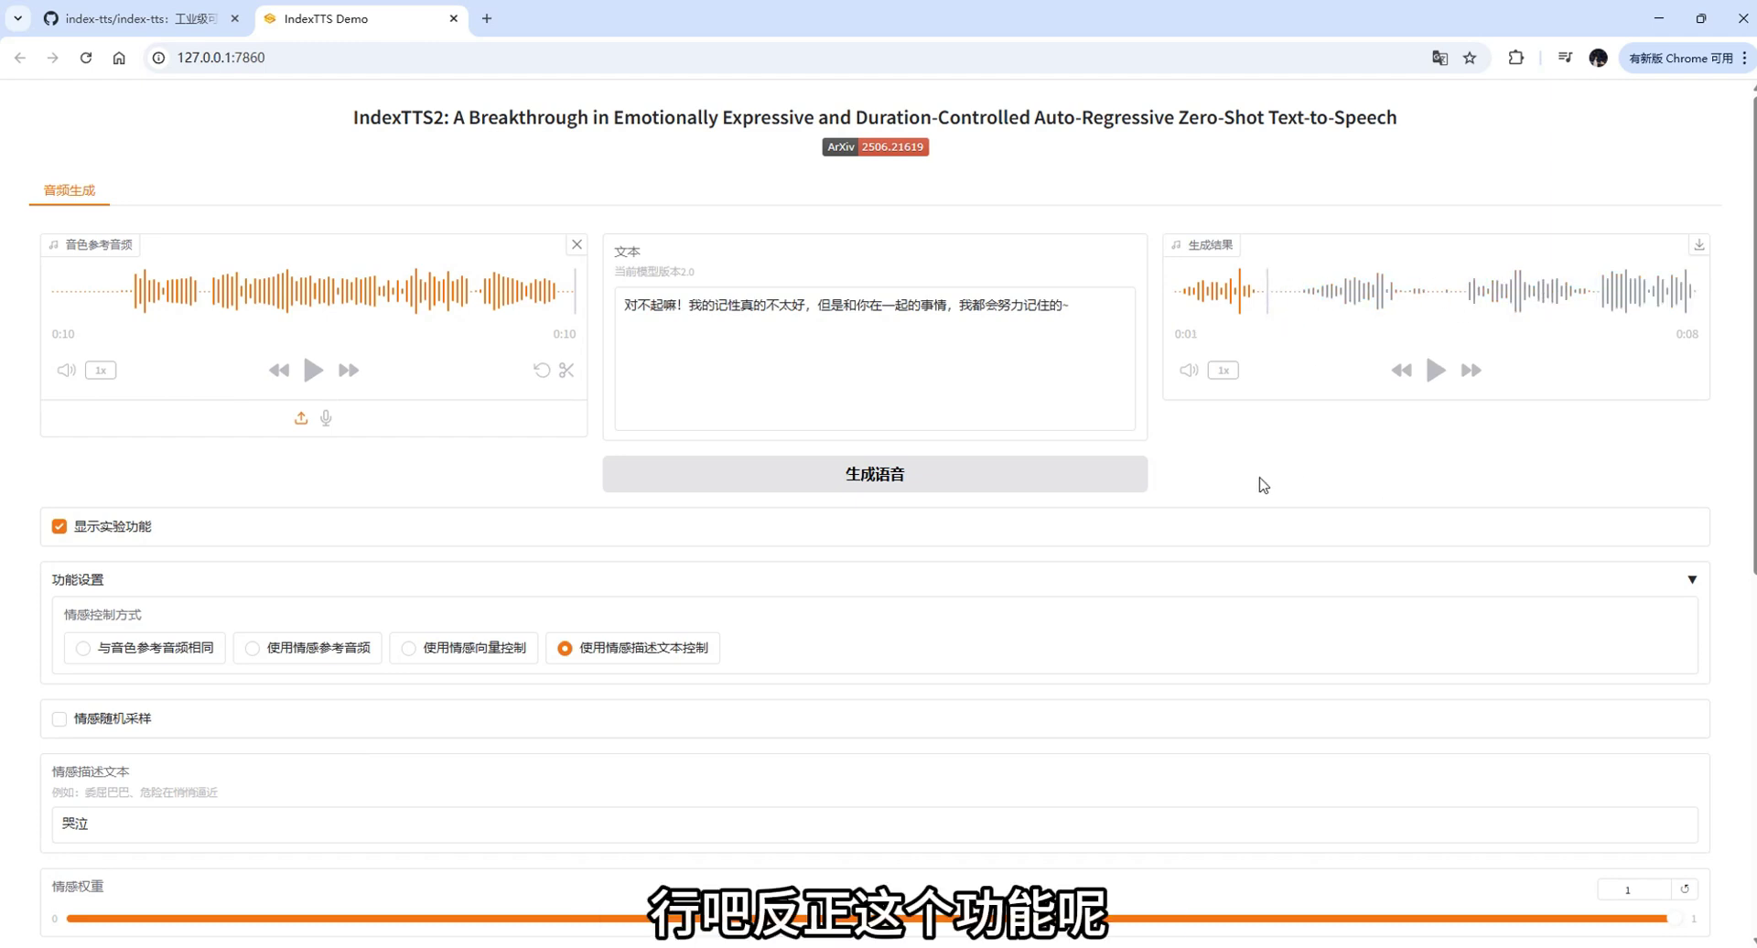
Load the voice_10.wav example with the text 哇塞！这个爆率也太高了！欧皇附体了！.
scroll(280, 755, "down", 1)
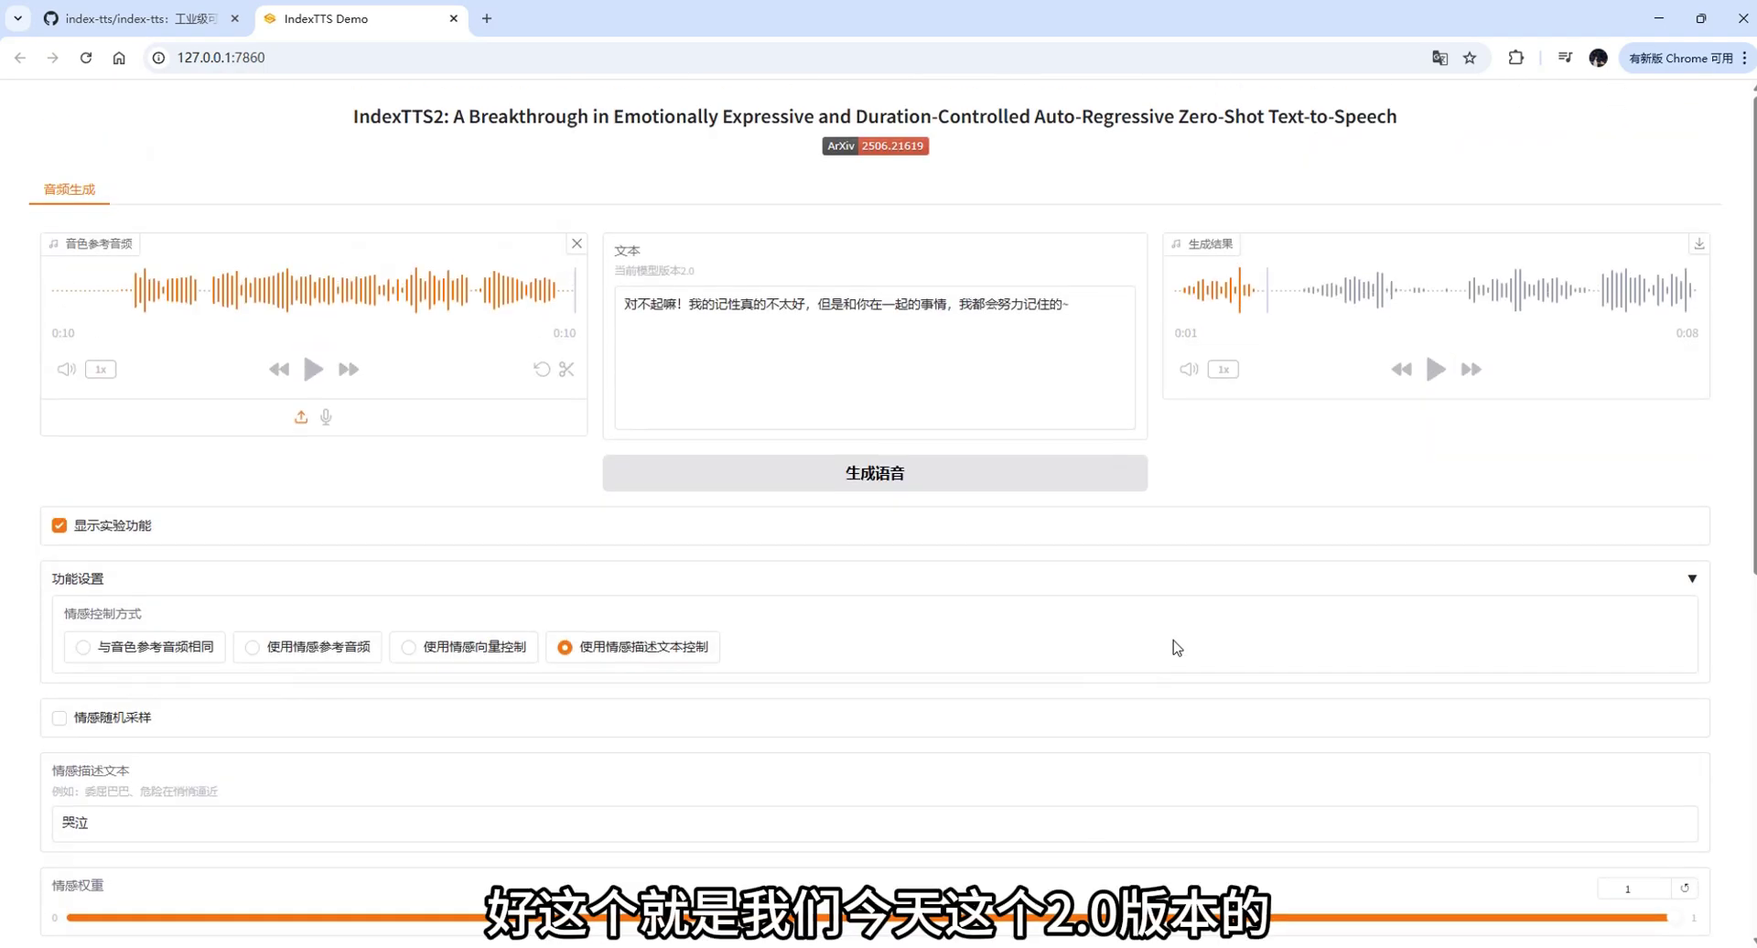
scroll(1098, 635, "down", 6)
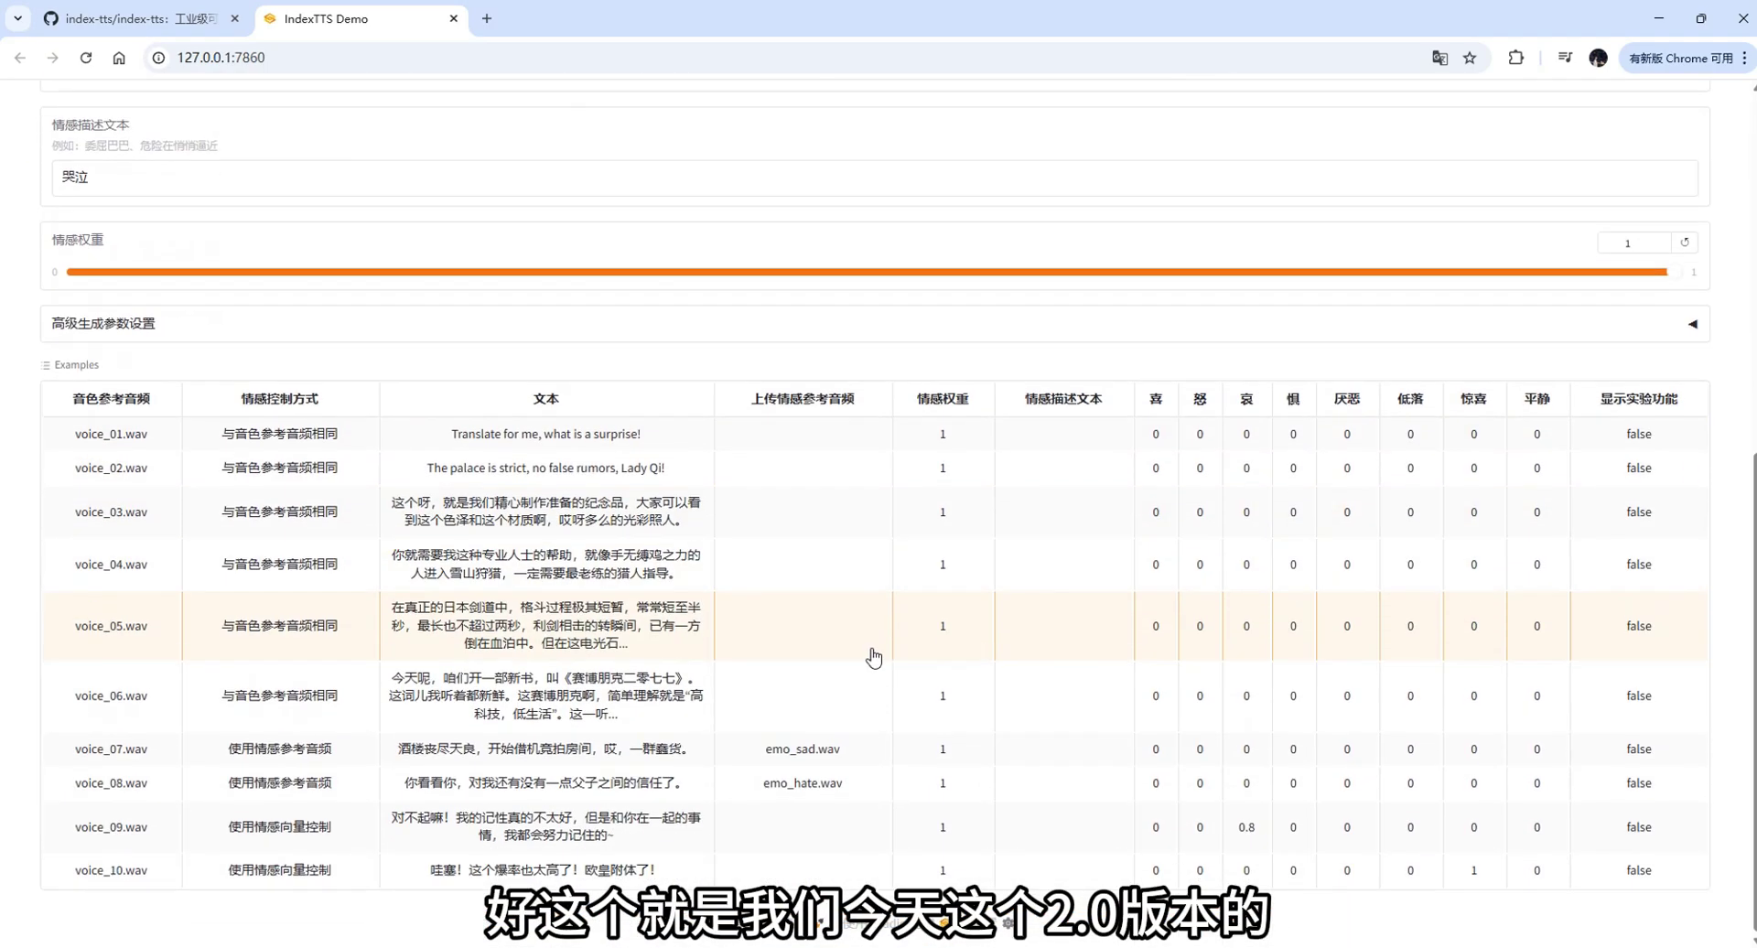
scroll(870, 657, "up", 7)
scroll(801, 673, "down", 7)
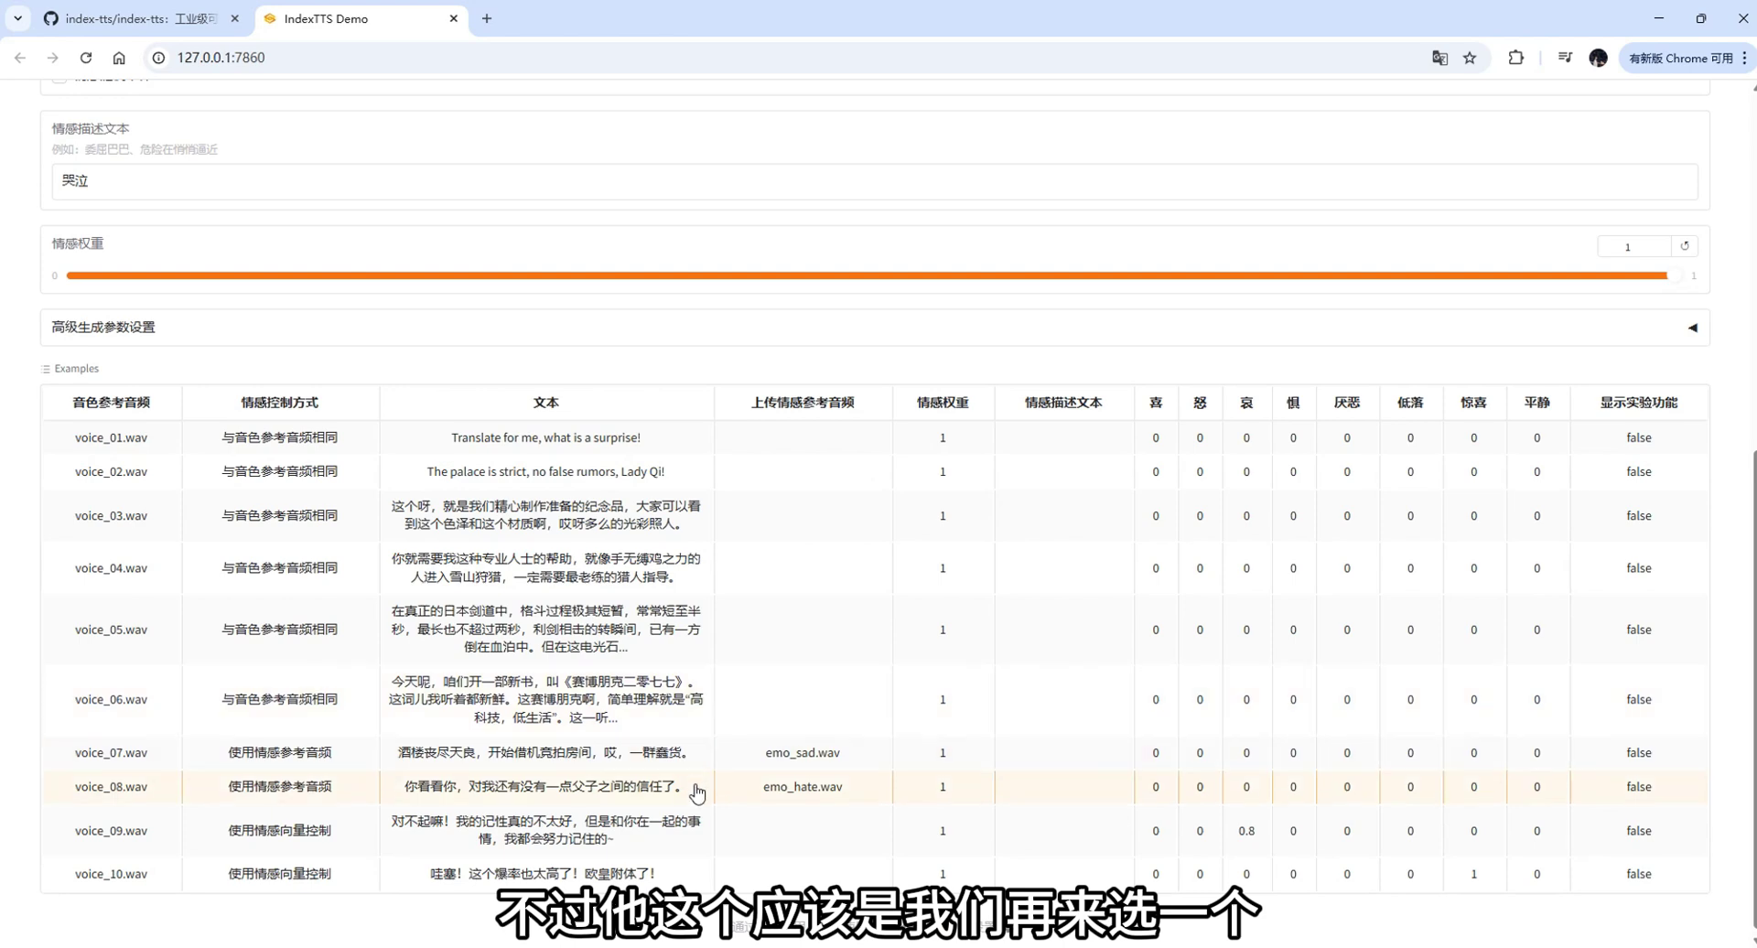
left_click(443, 873)
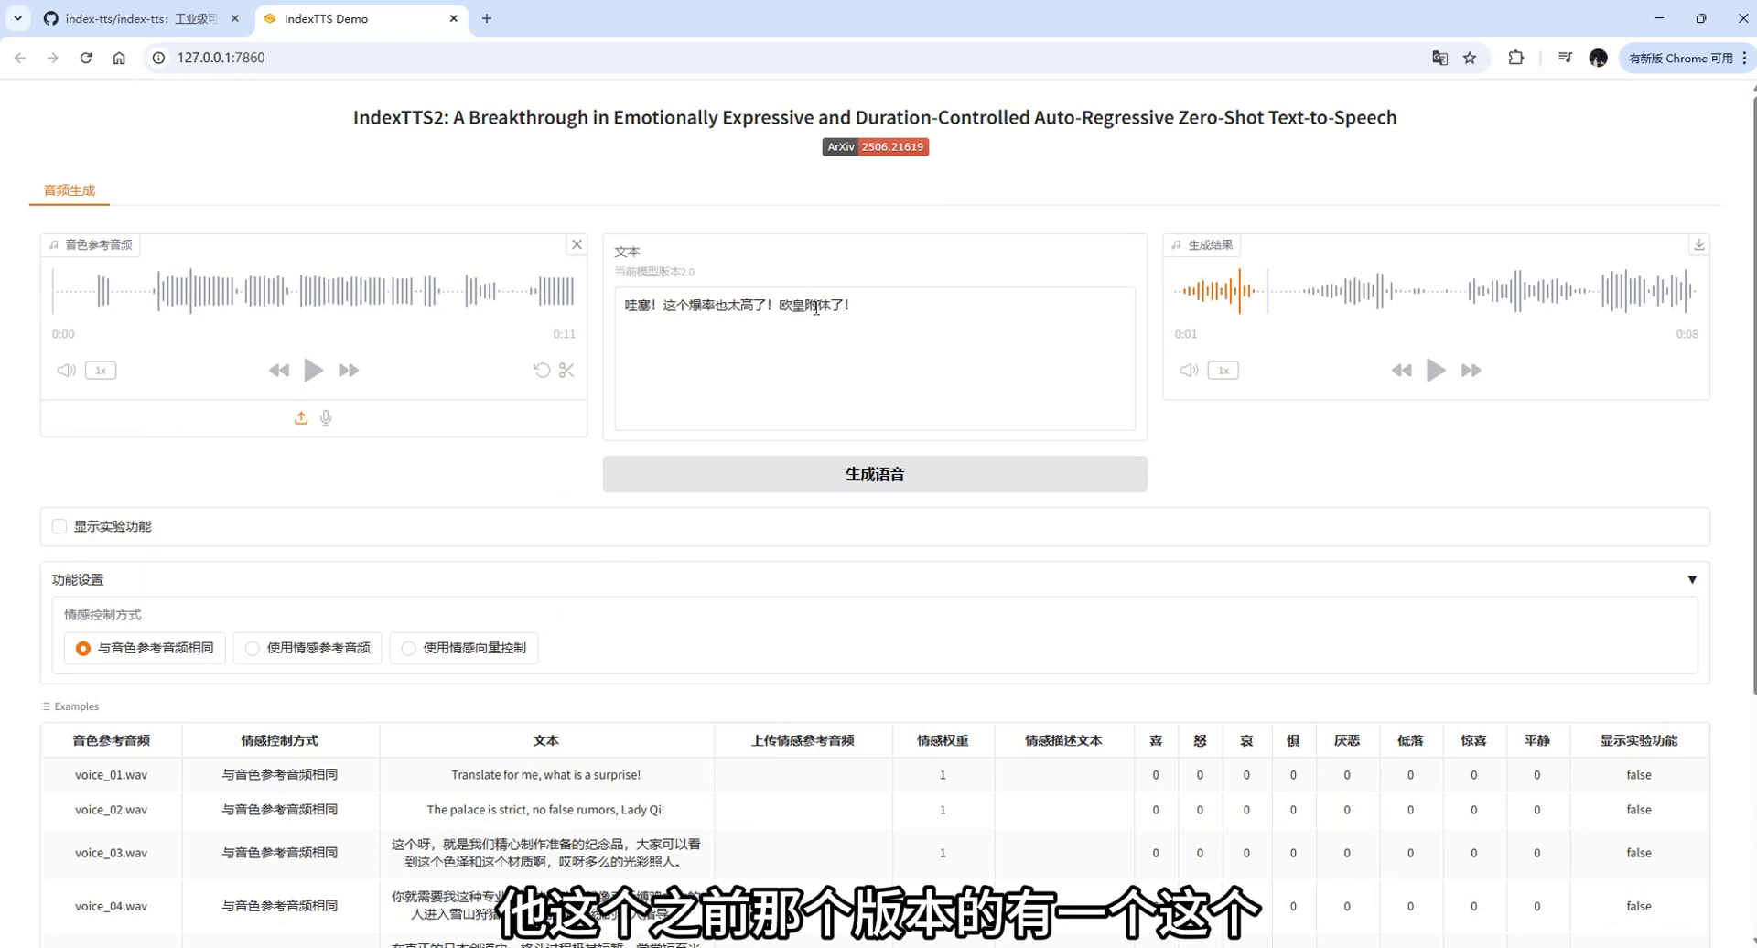
Replace the character 高 in the speech text with the toned pinyin gao3.
left_click(752, 301)
double_click(752, 302)
key("BackSpace")
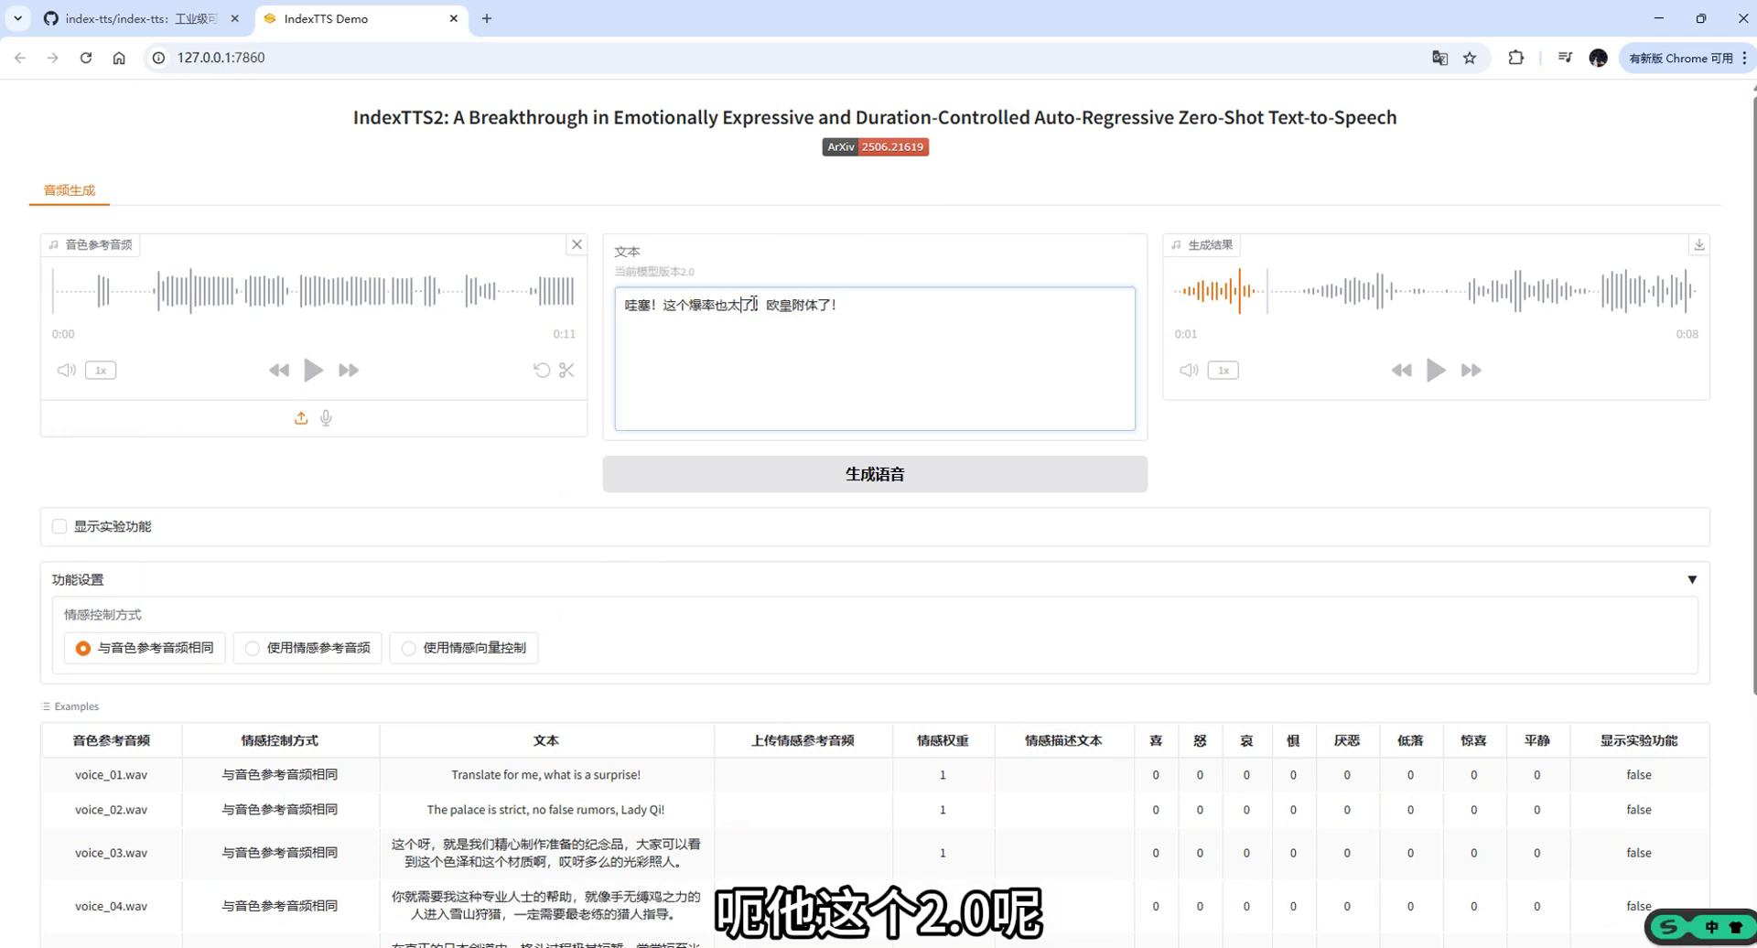
type("gao")
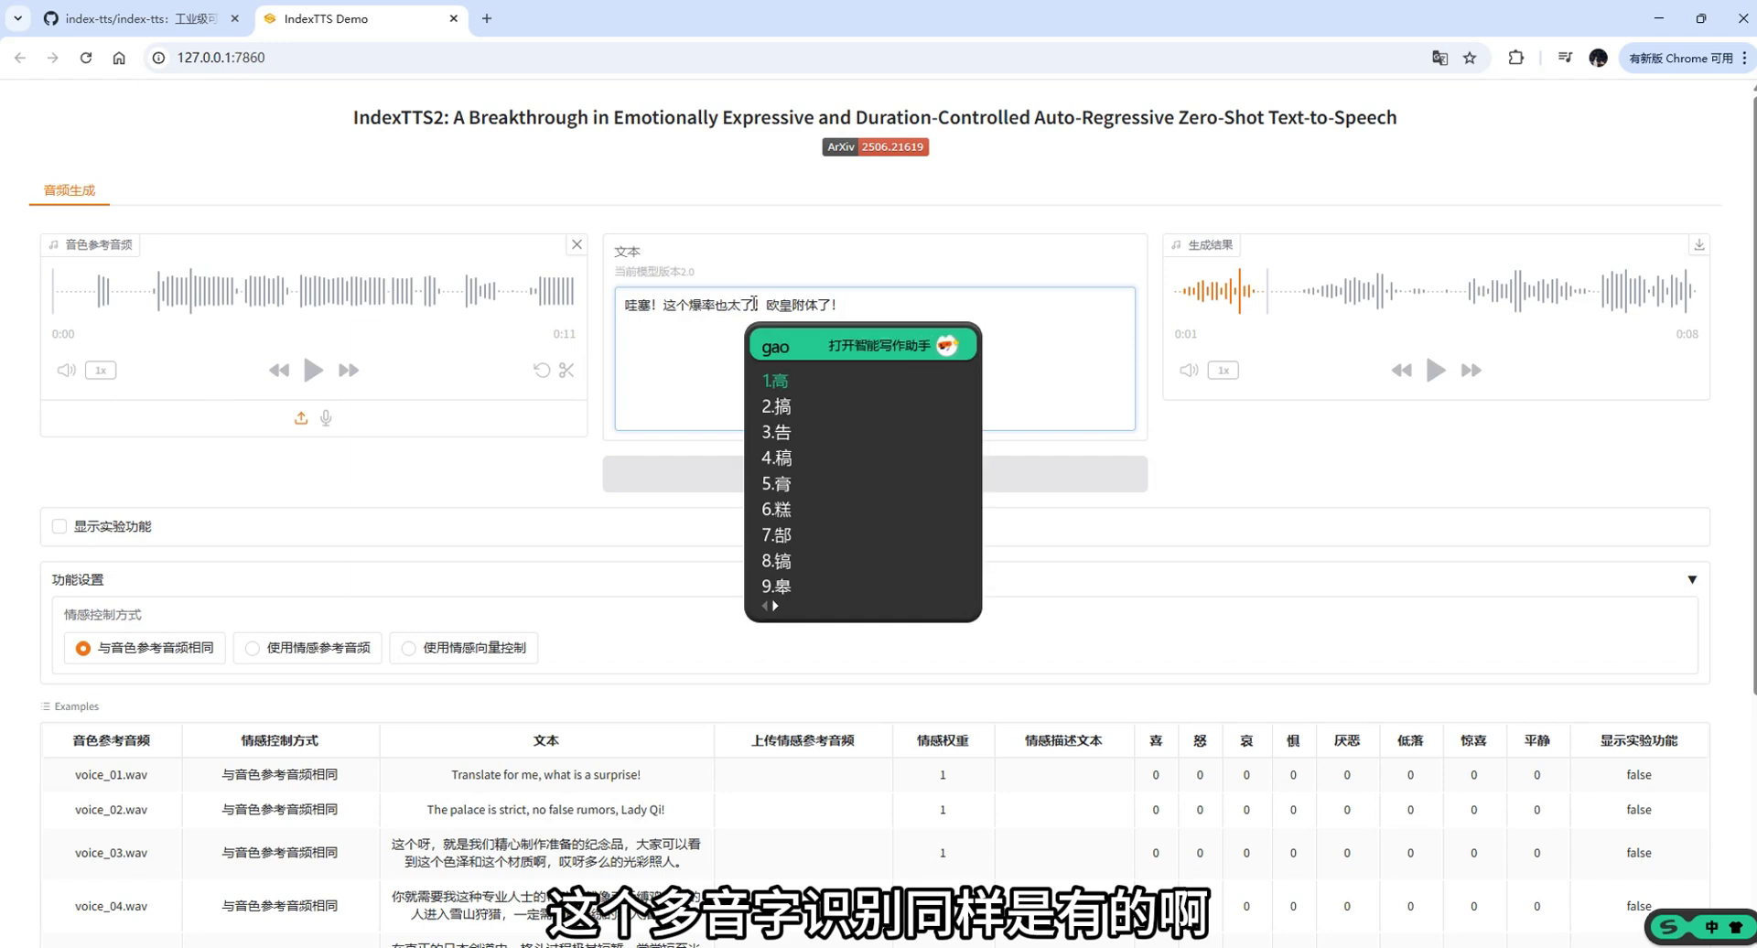
key("Return")
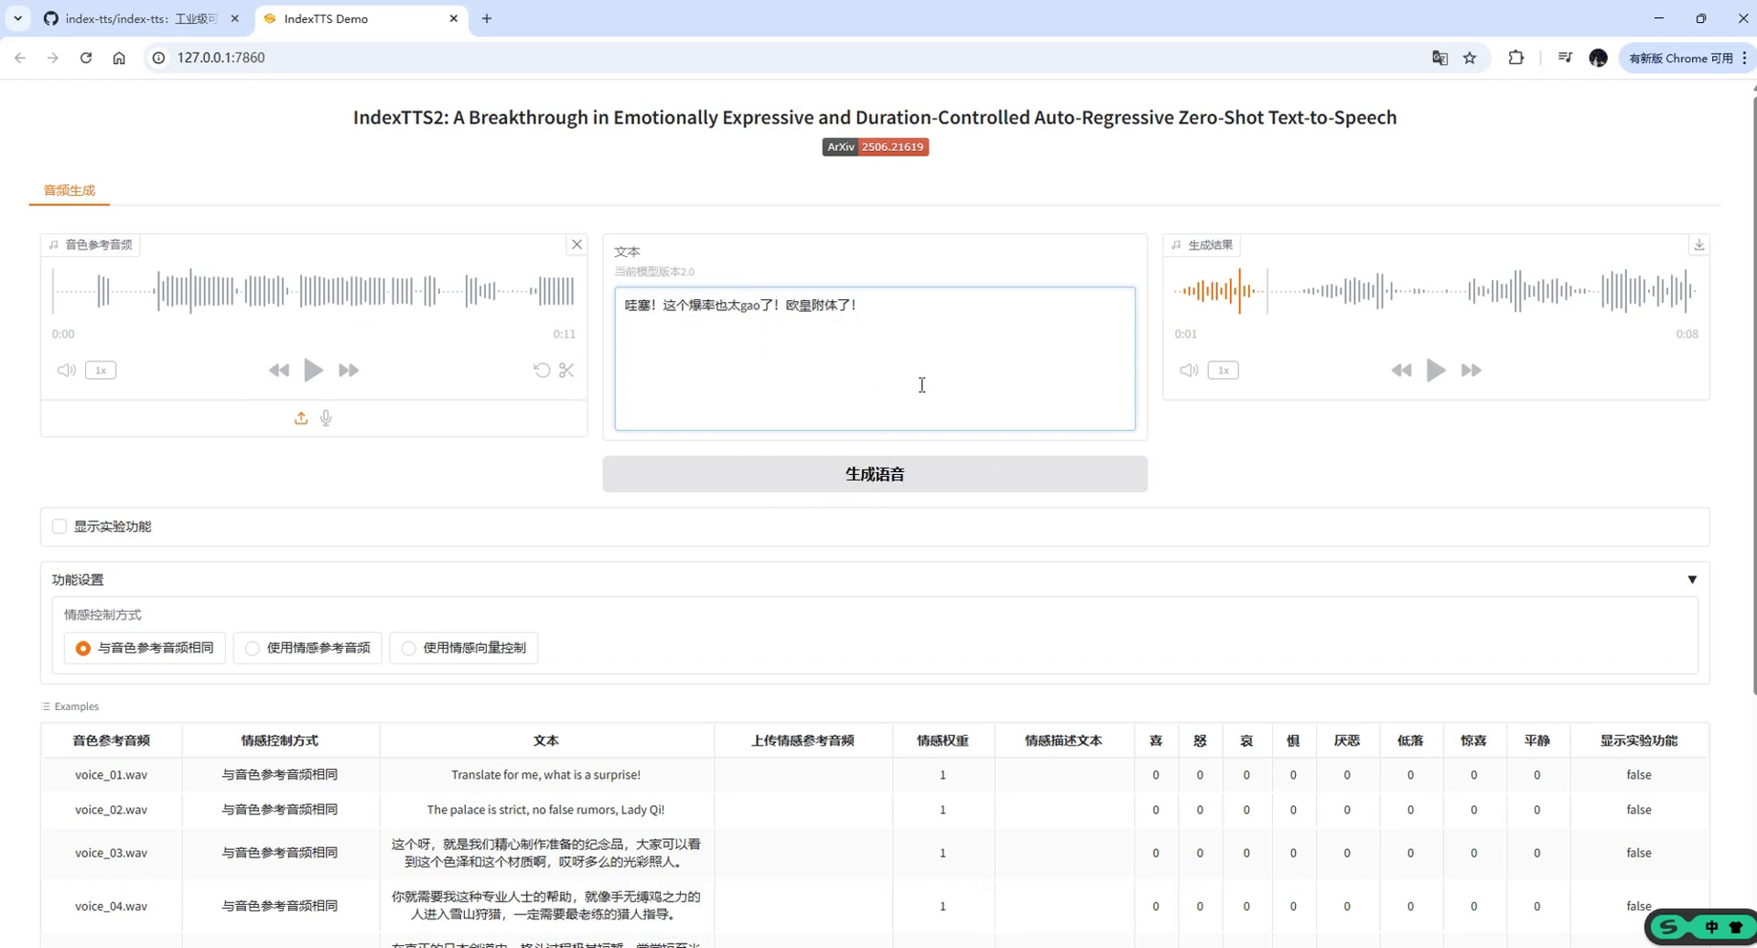
type("3")
Generate the speech with the gao3 pronunciation and play the result.
left_click(1158, 442)
left_click(895, 488)
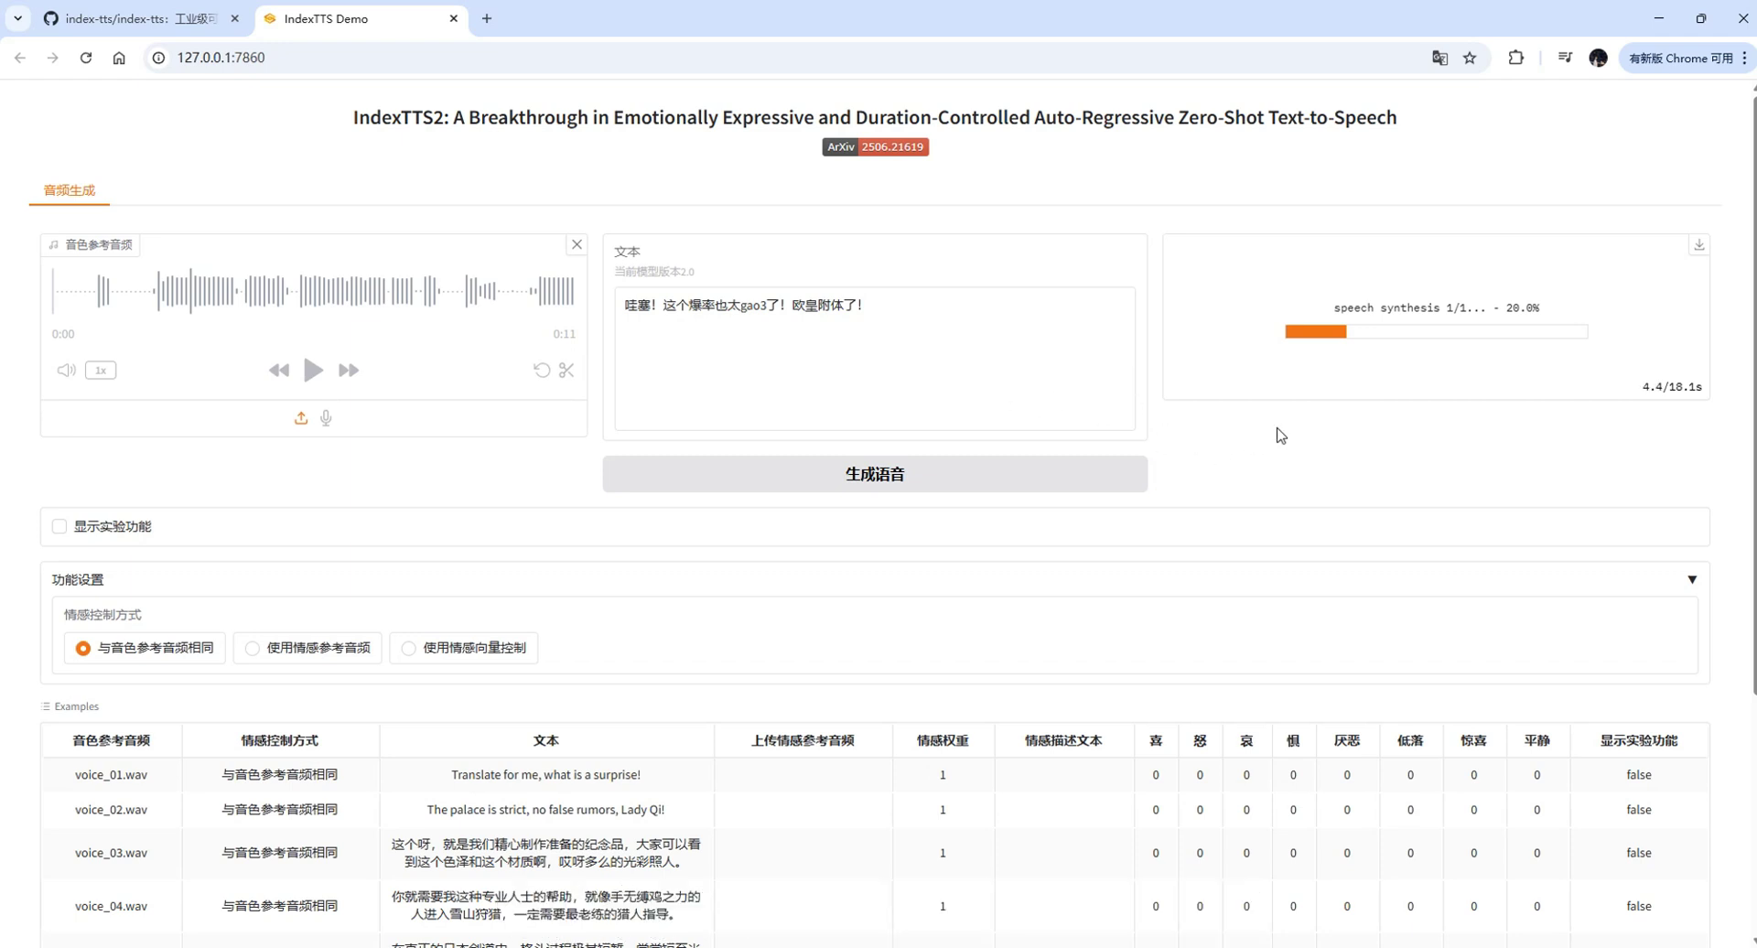
left_click(1436, 370)
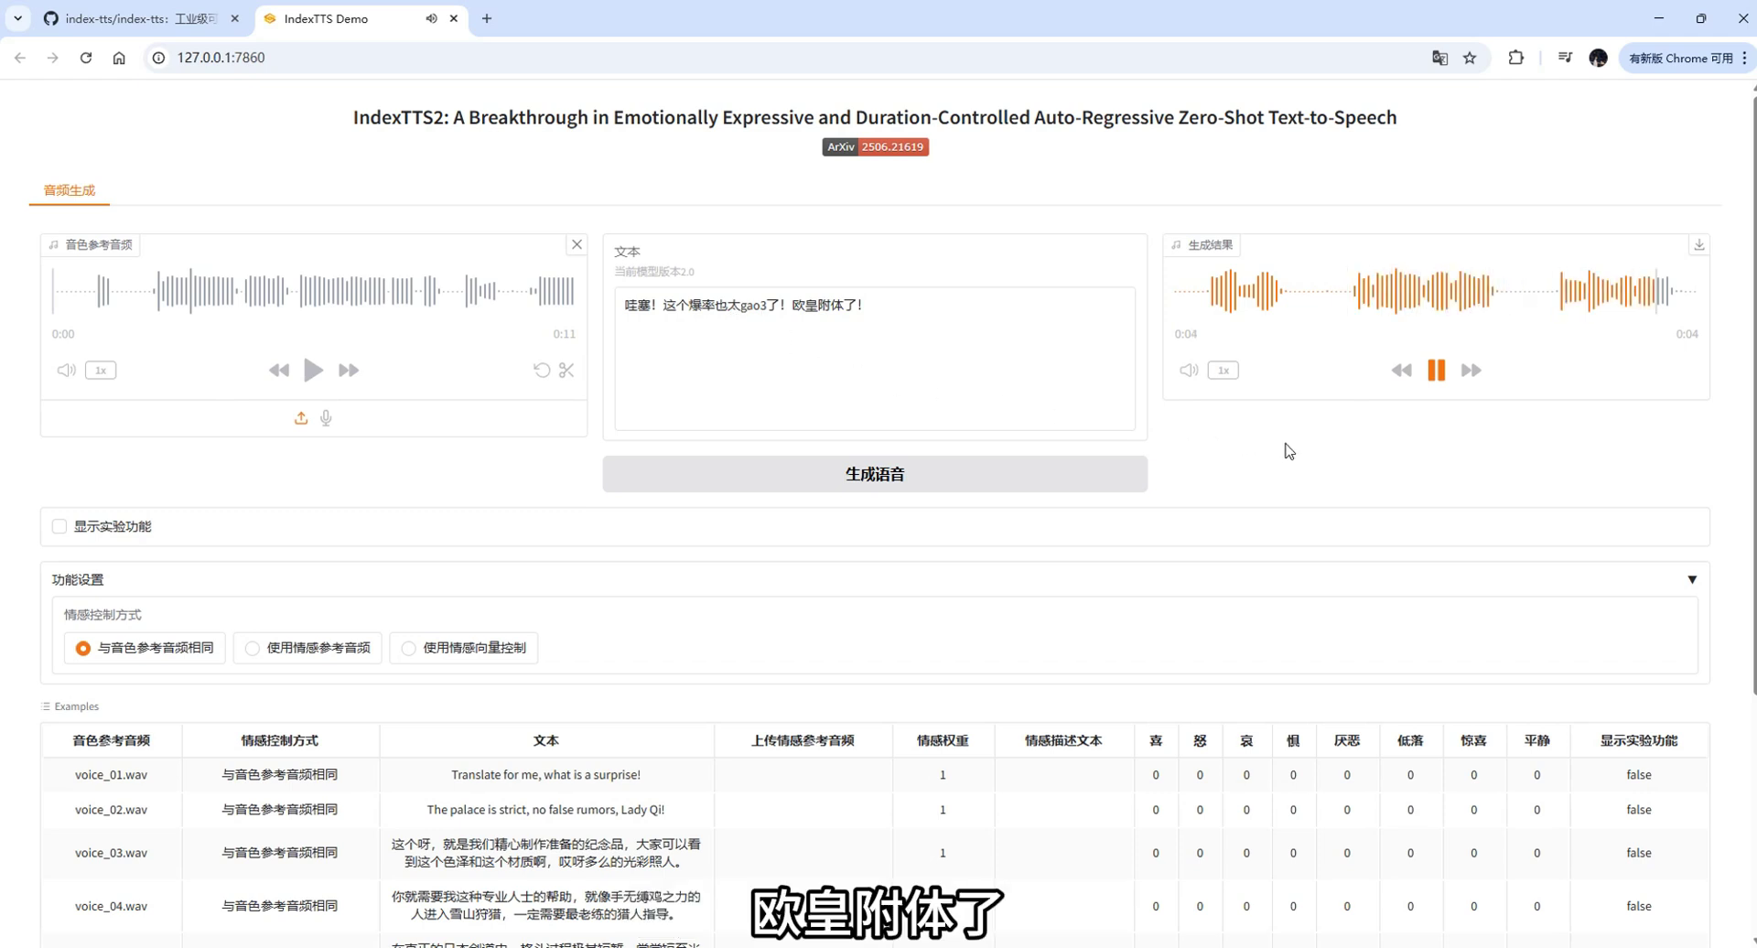
Change the pinyin in the speech text to gao4 and generate the speech again.
left_click(767, 305)
type("4")
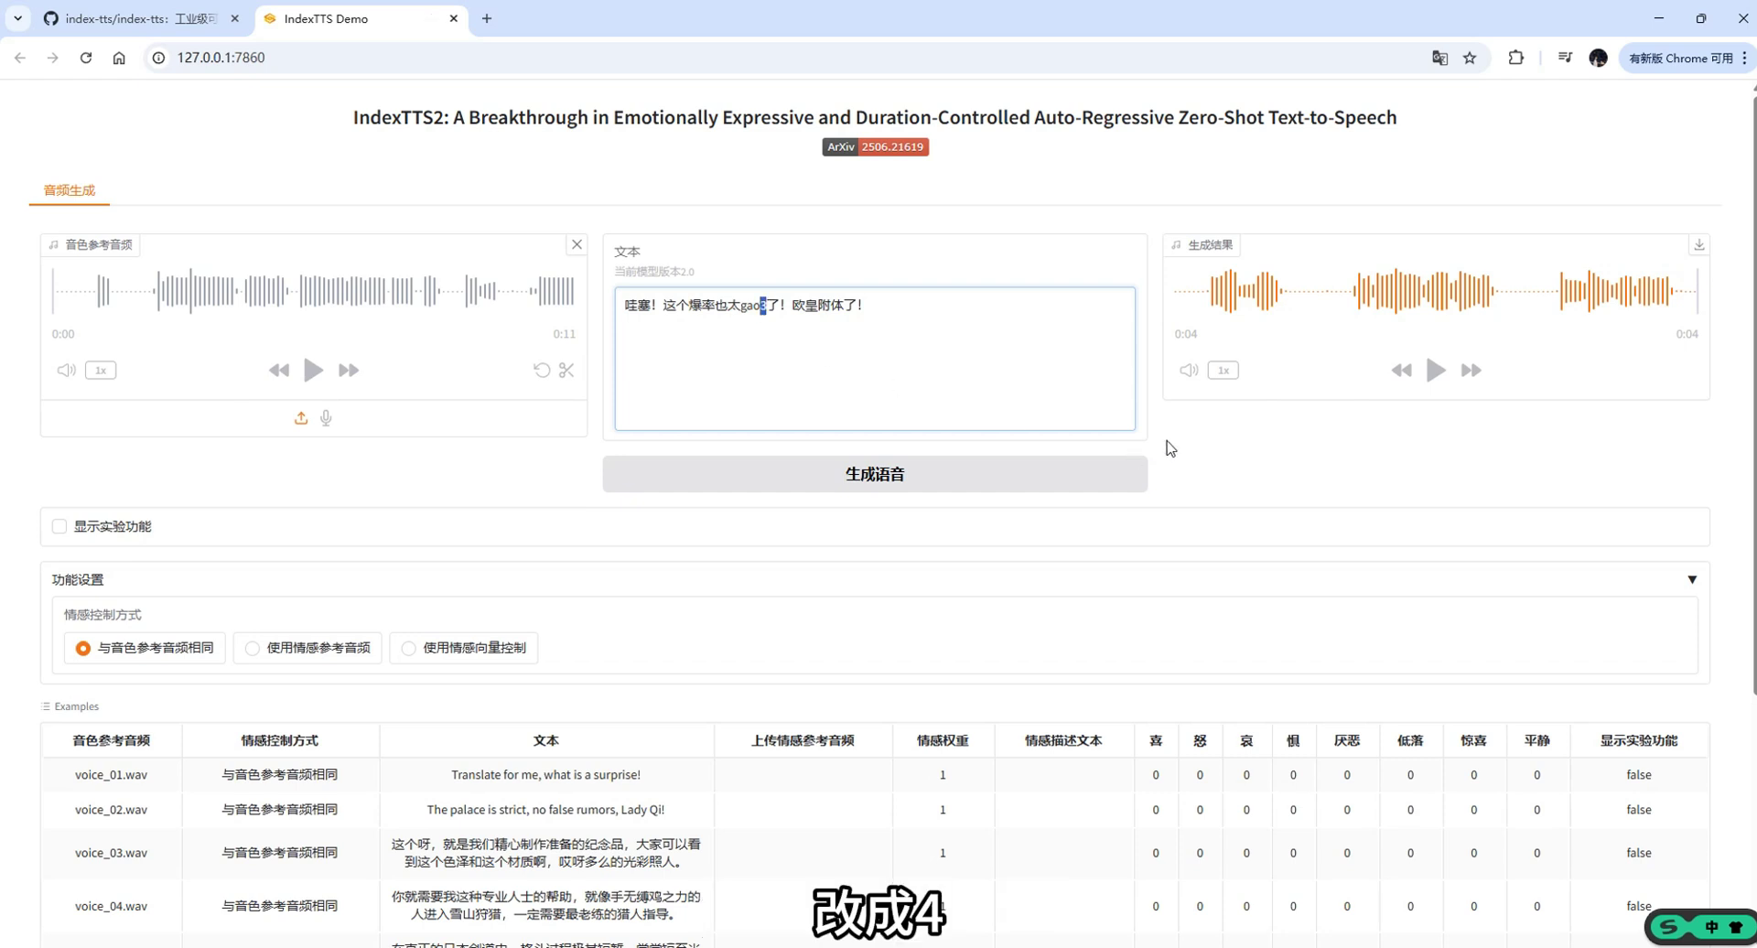
left_click(1272, 464)
left_click(959, 473)
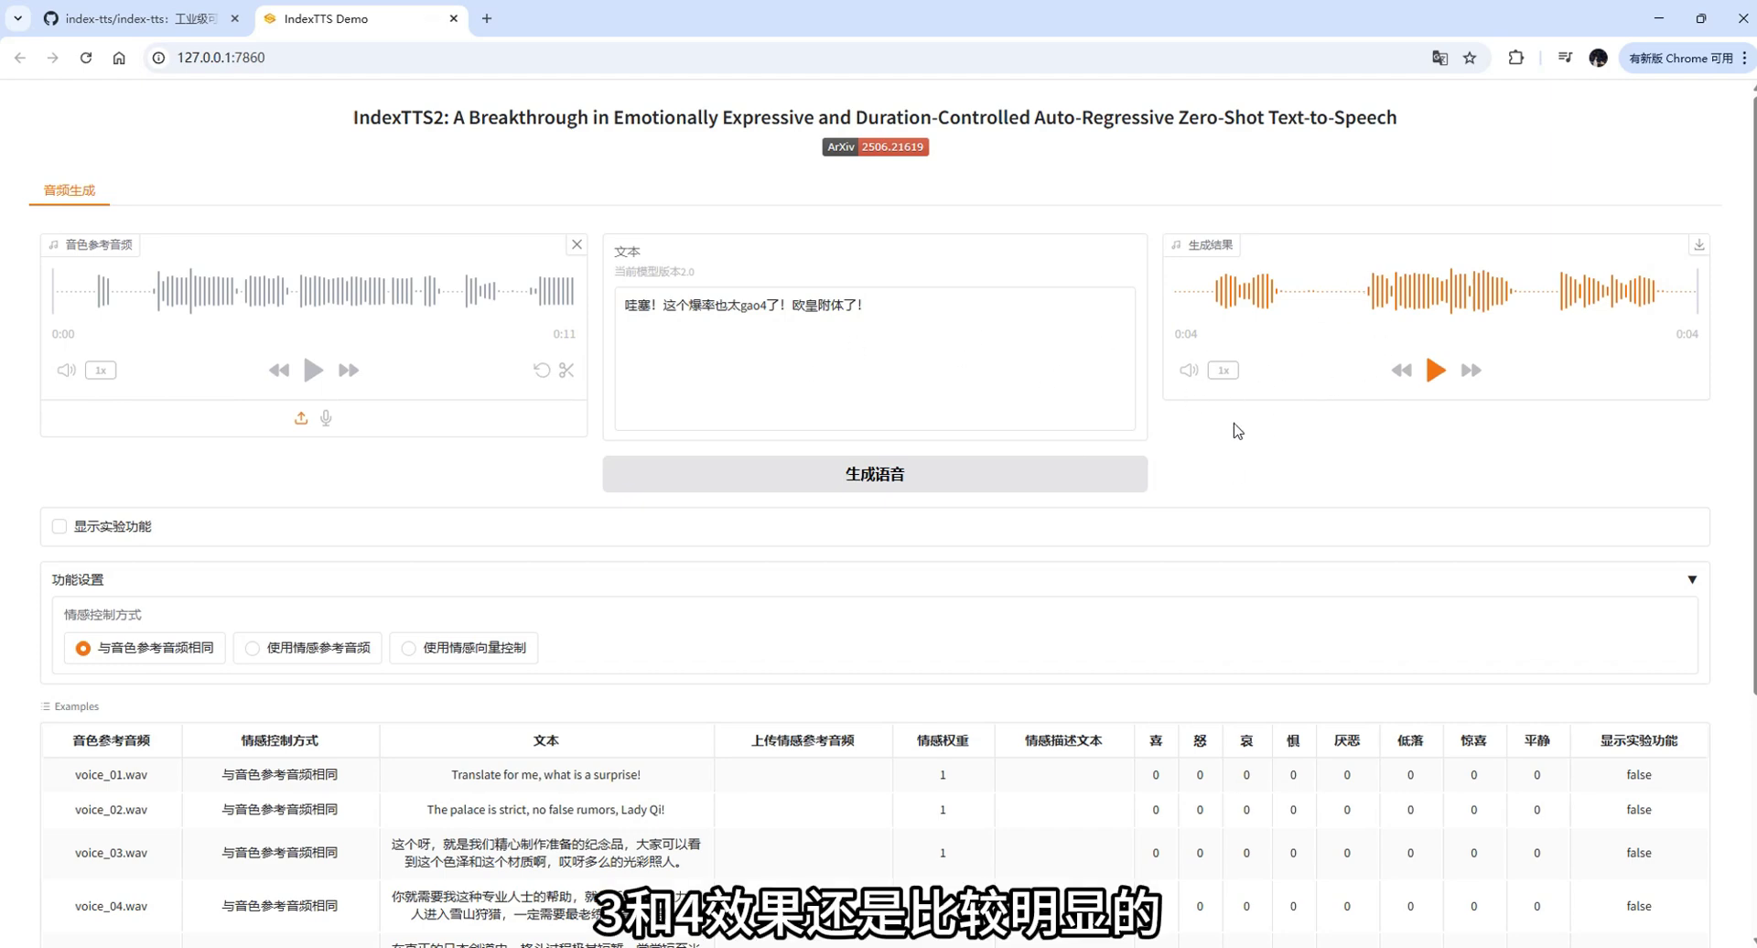
scroll(893, 542, "down", 1)
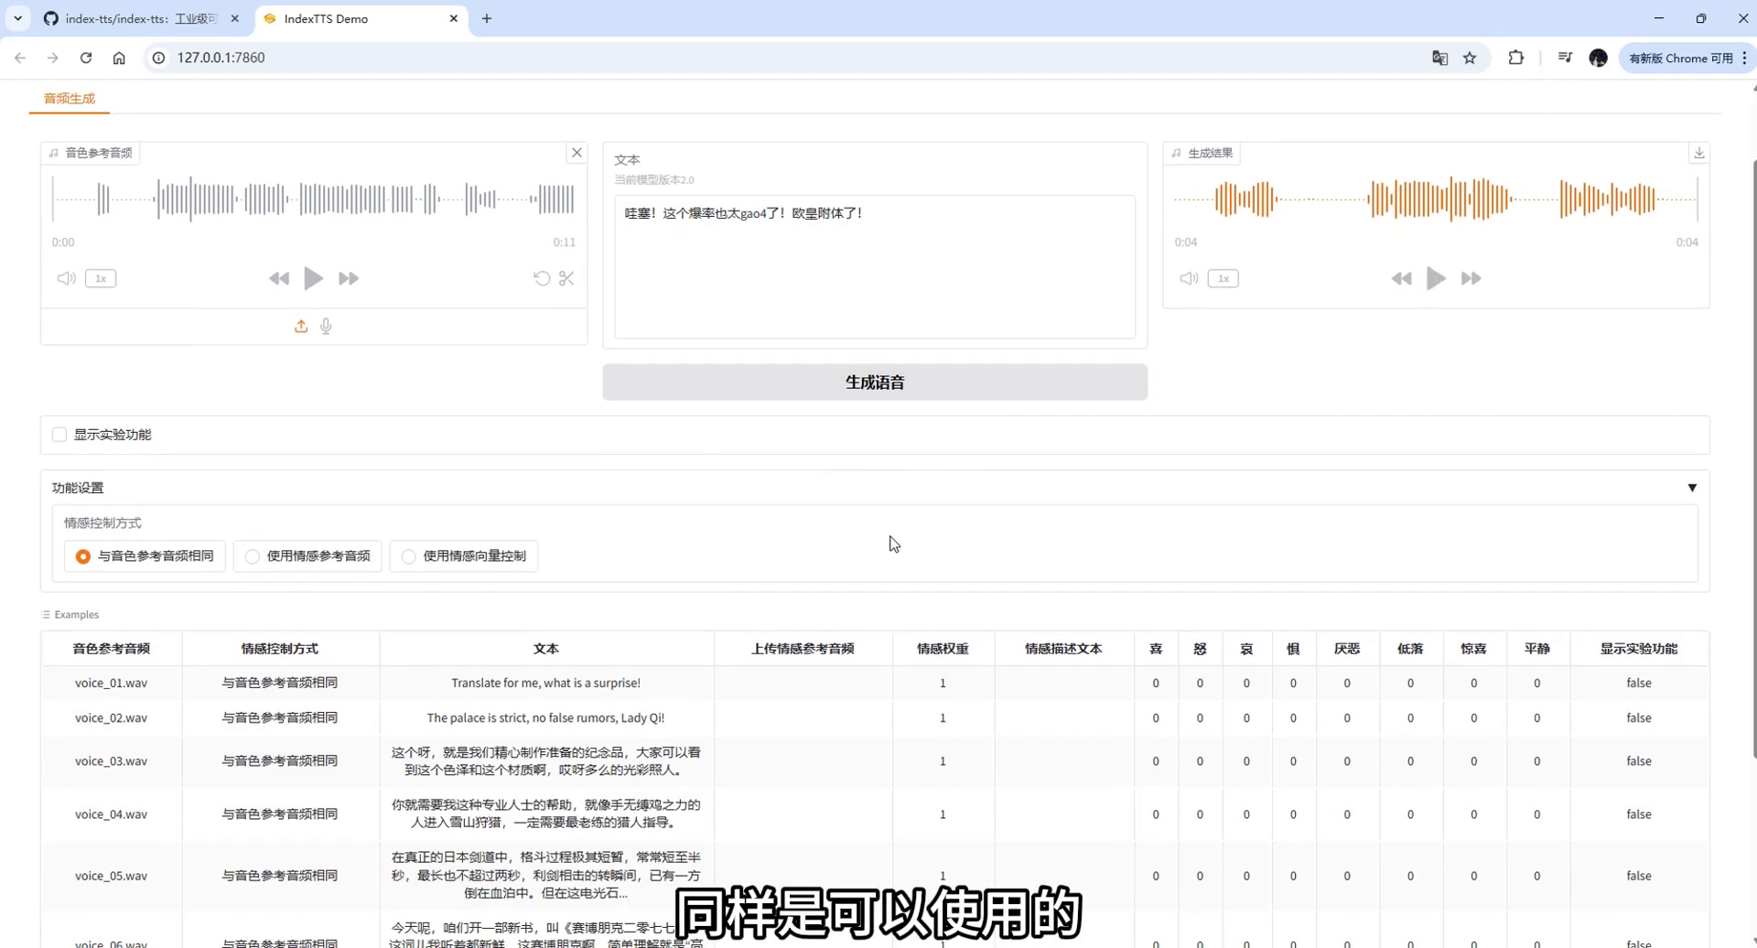
scroll(949, 694, "down", 3)
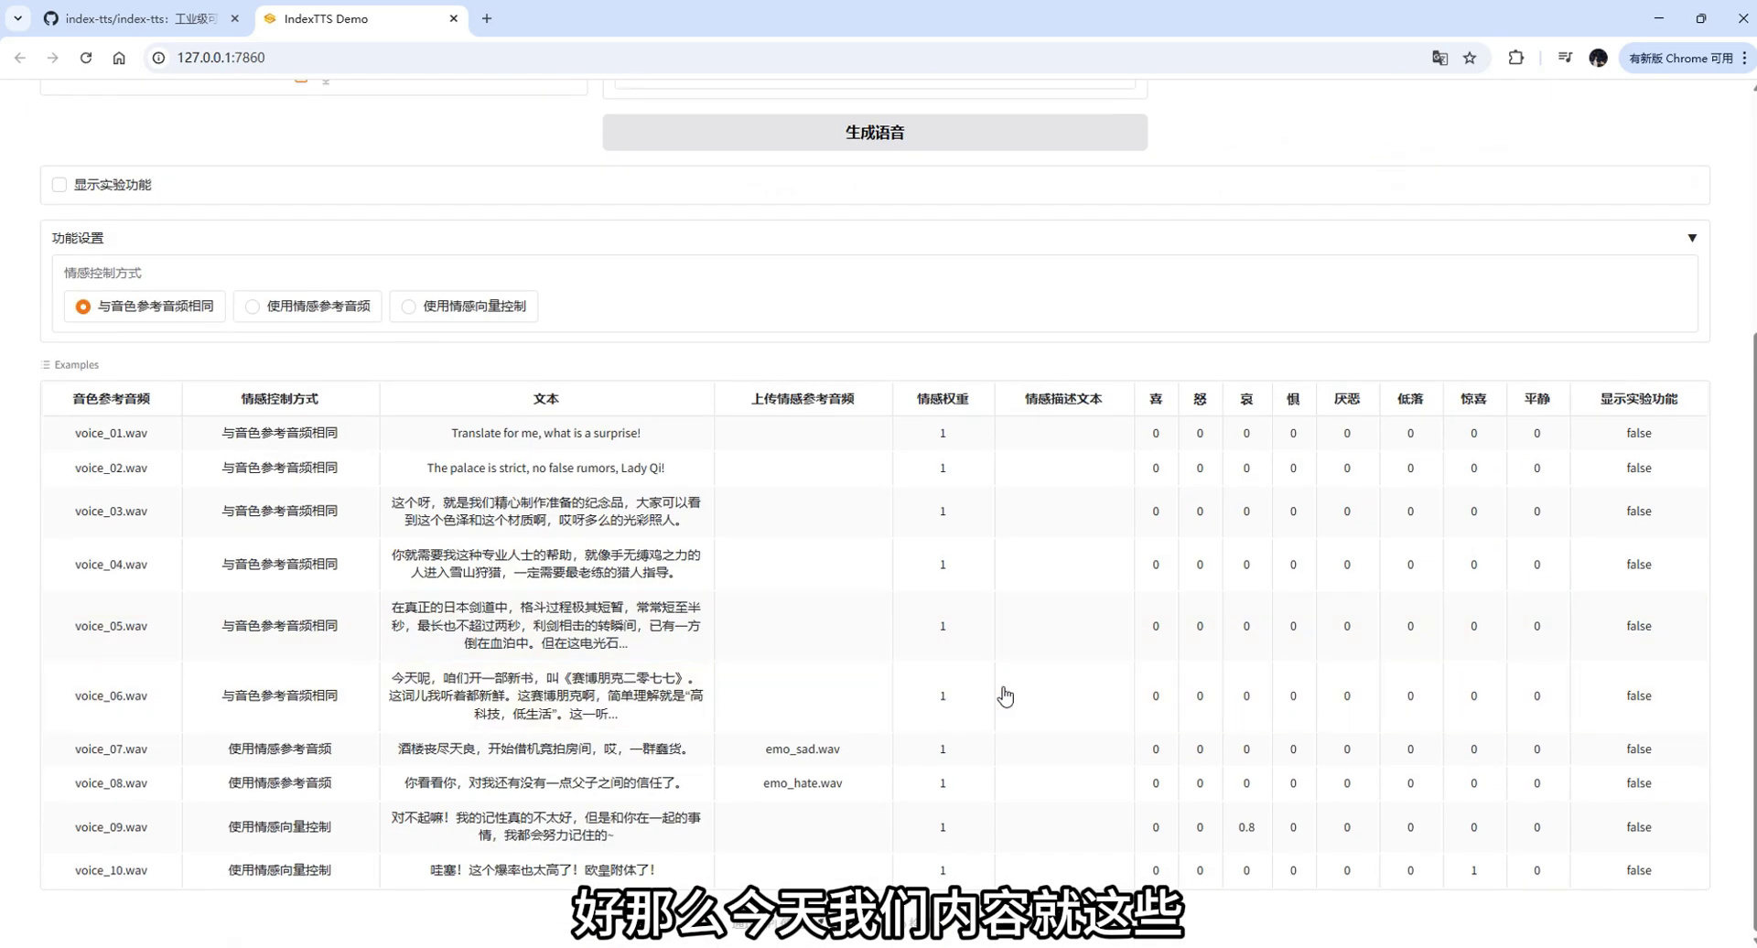
scroll(1133, 701, "up", 3)
scroll(1135, 707, "up", 1)
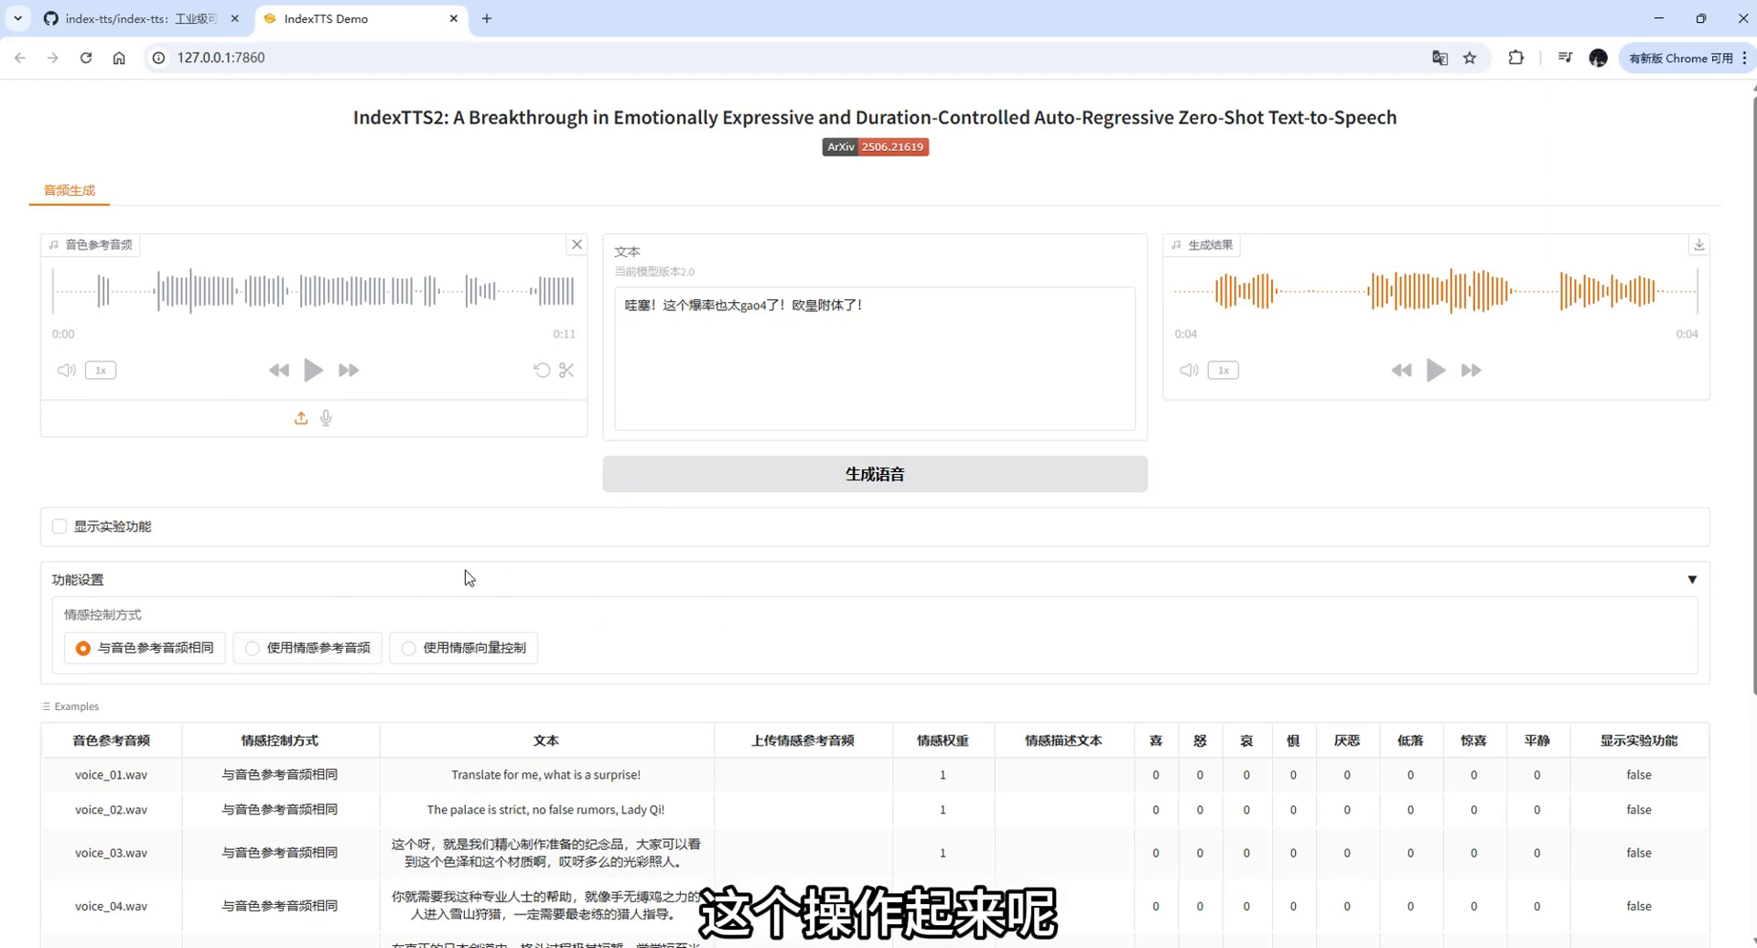
View the emotion reference audio settings (使用情感参考音频) and set the emotion control method to emotion vector control (使用情感向量控制).
left_click(464, 650)
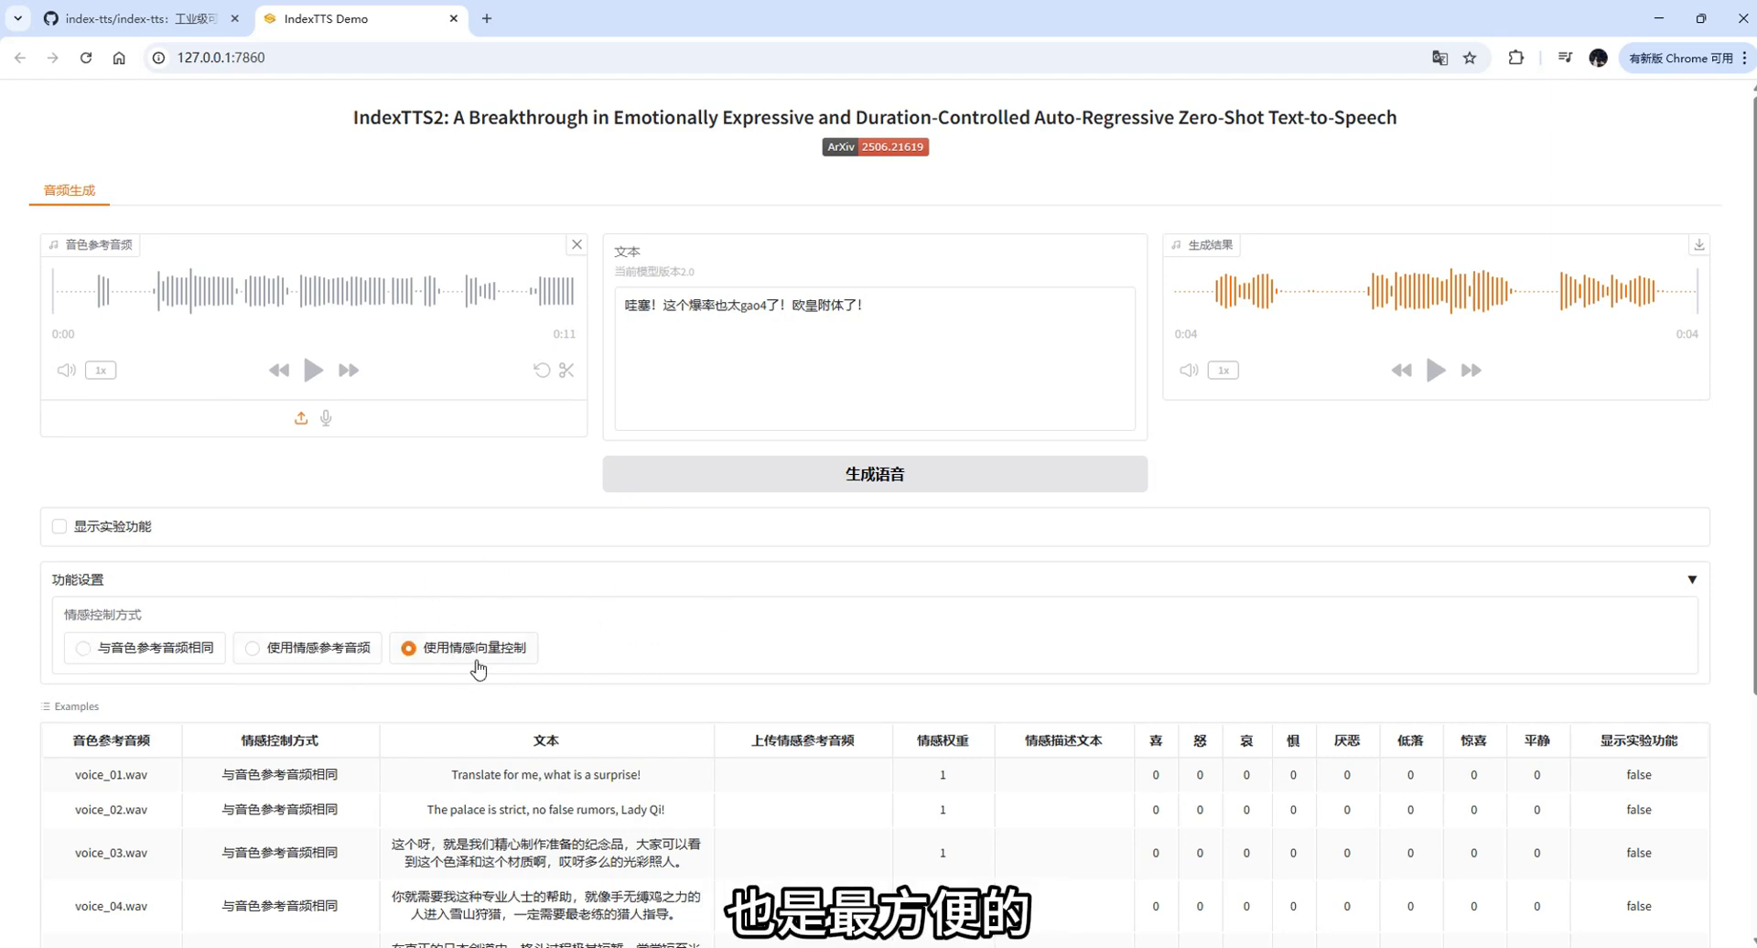
scroll(412, 631, "down", 1)
left_click(304, 557)
scroll(471, 635, "down", 2)
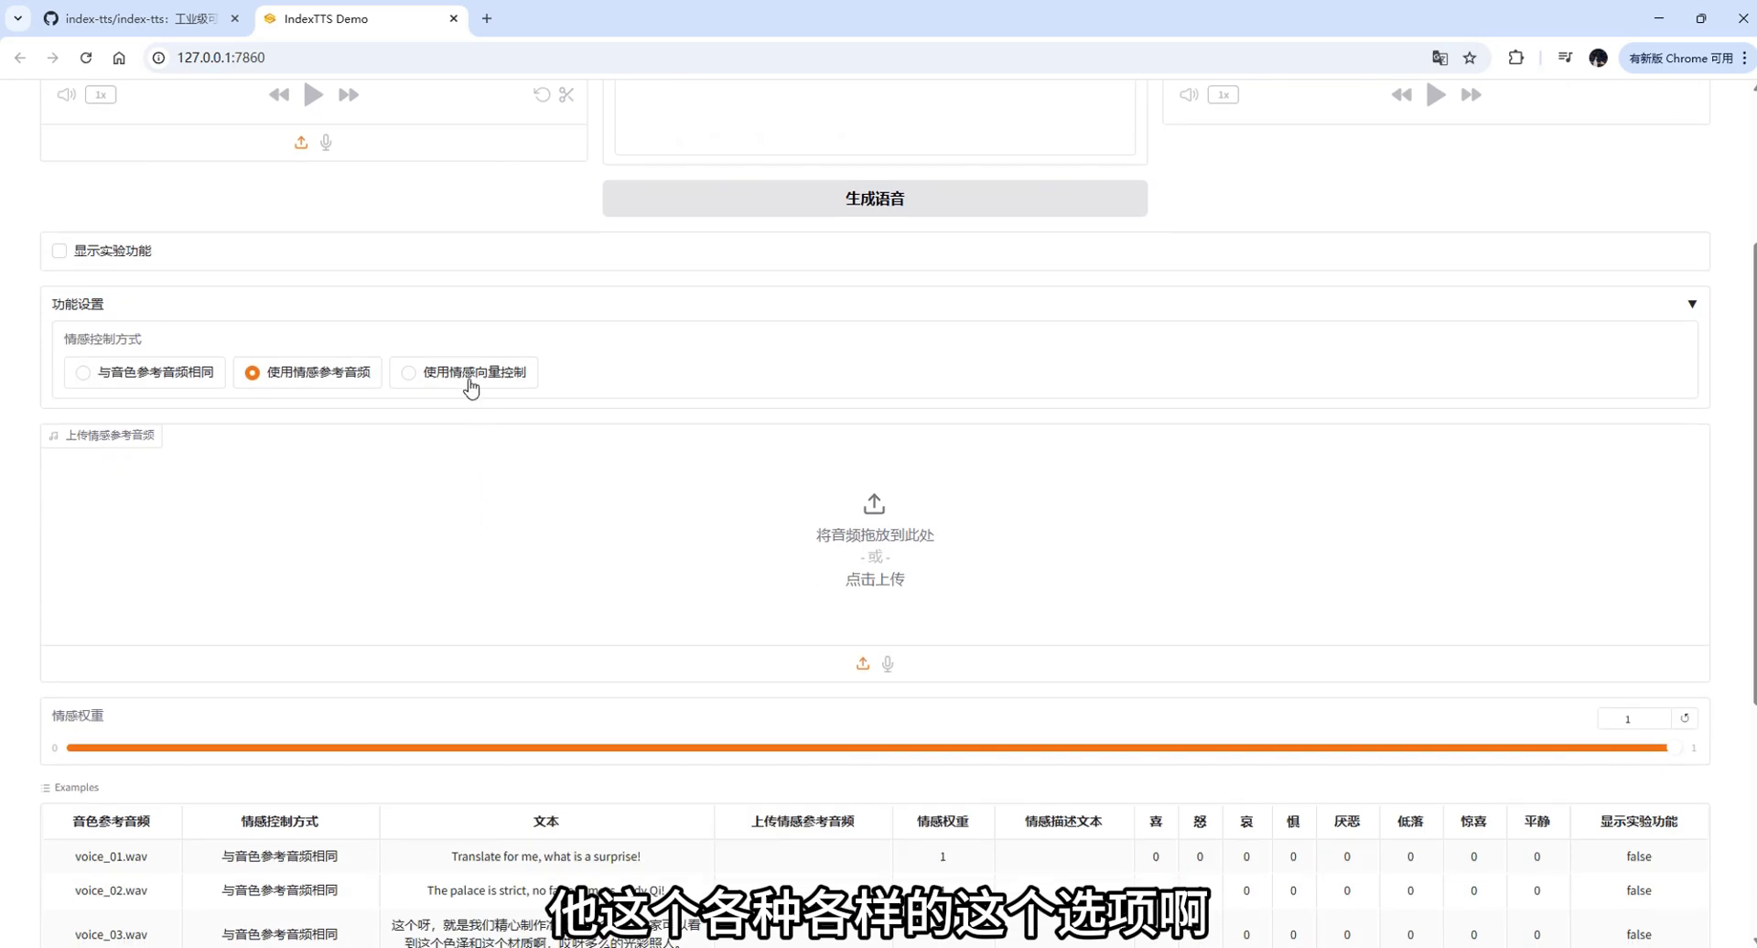
left_click(467, 377)
scroll(832, 503, "up", 2)
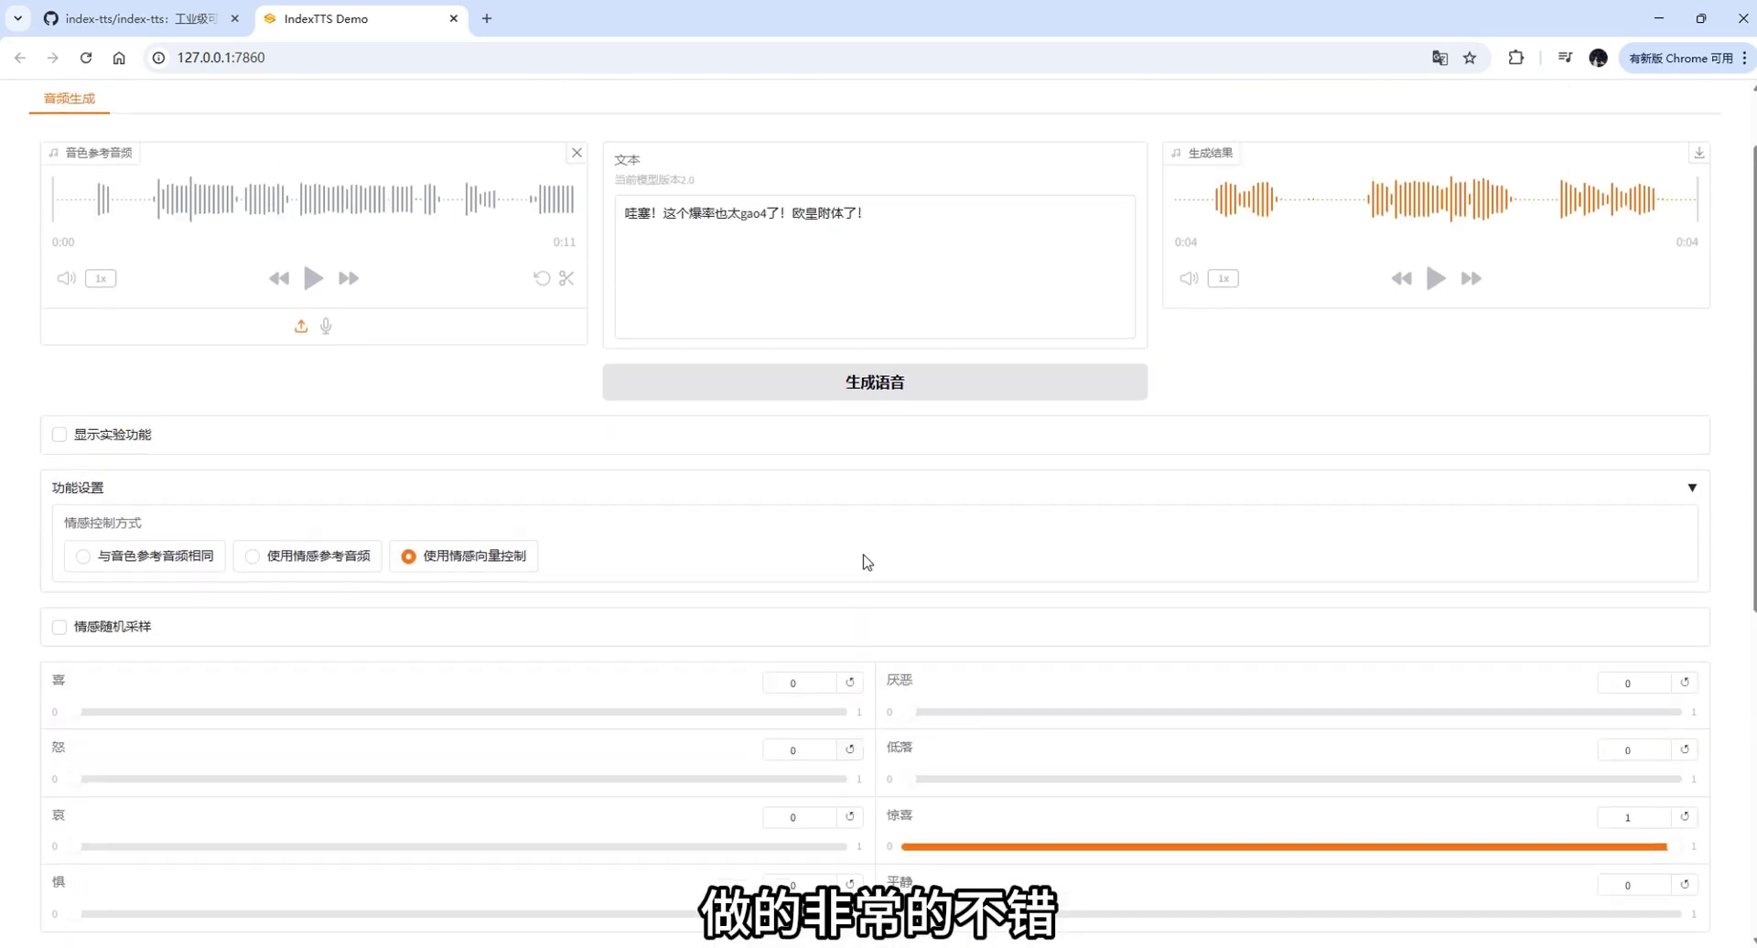
scroll(1102, 553, "up", 1)
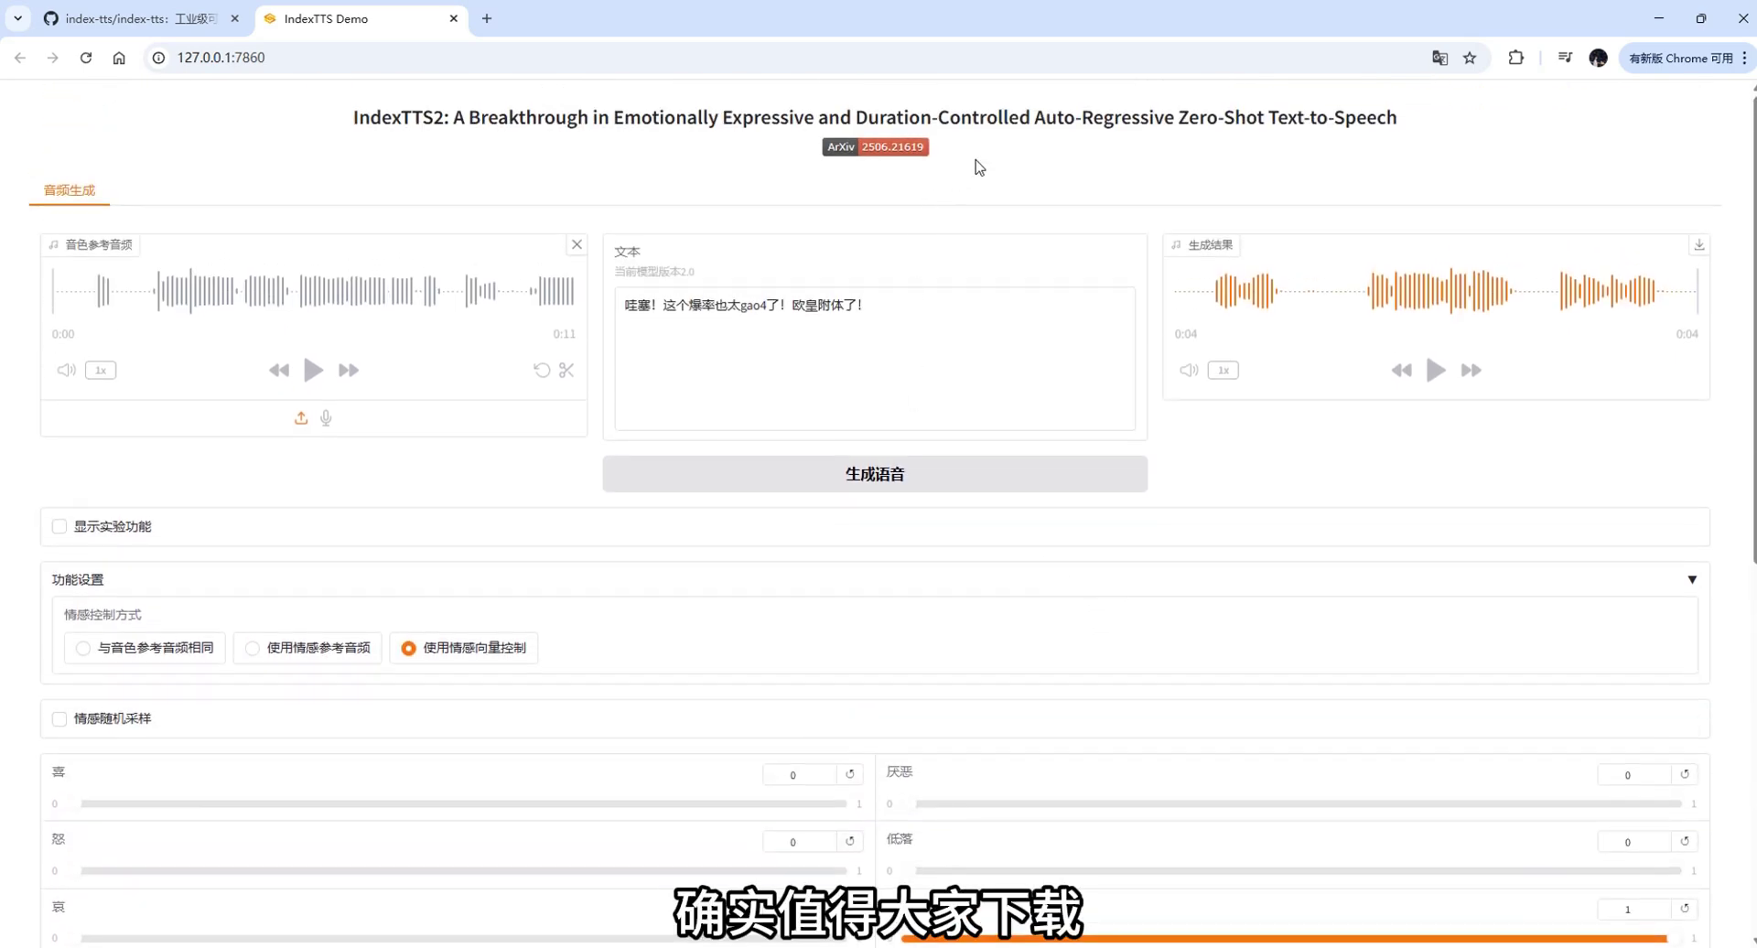